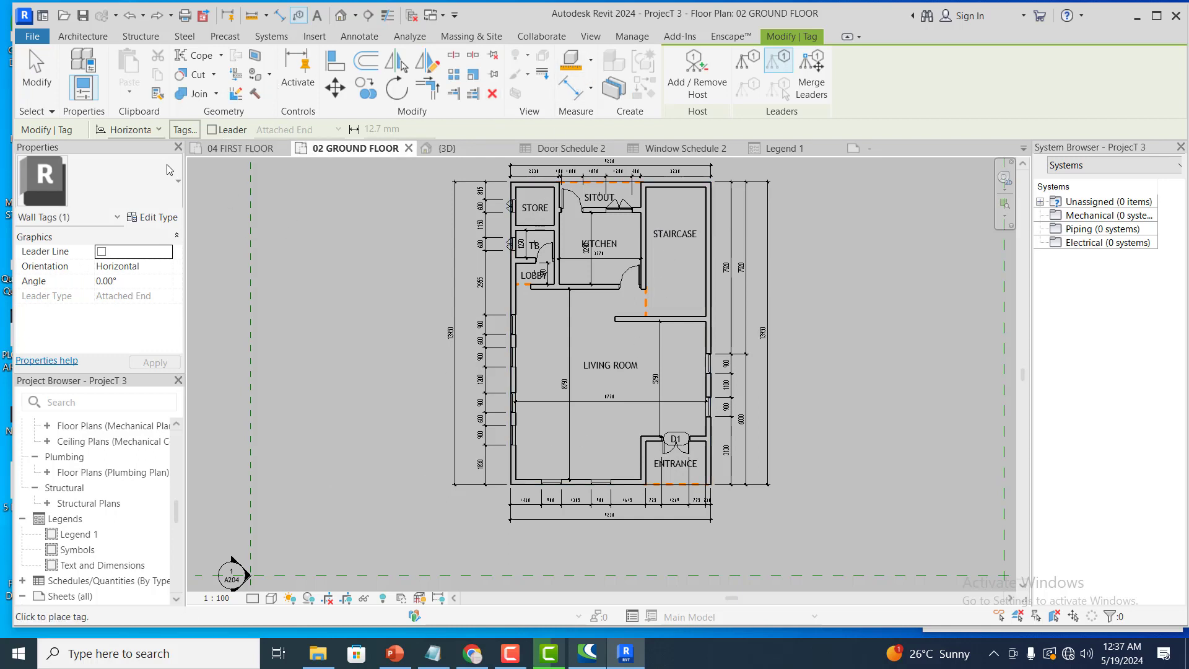
Check the loaded tags and symbols for the tag family assigned to the Doors category
click(183, 130)
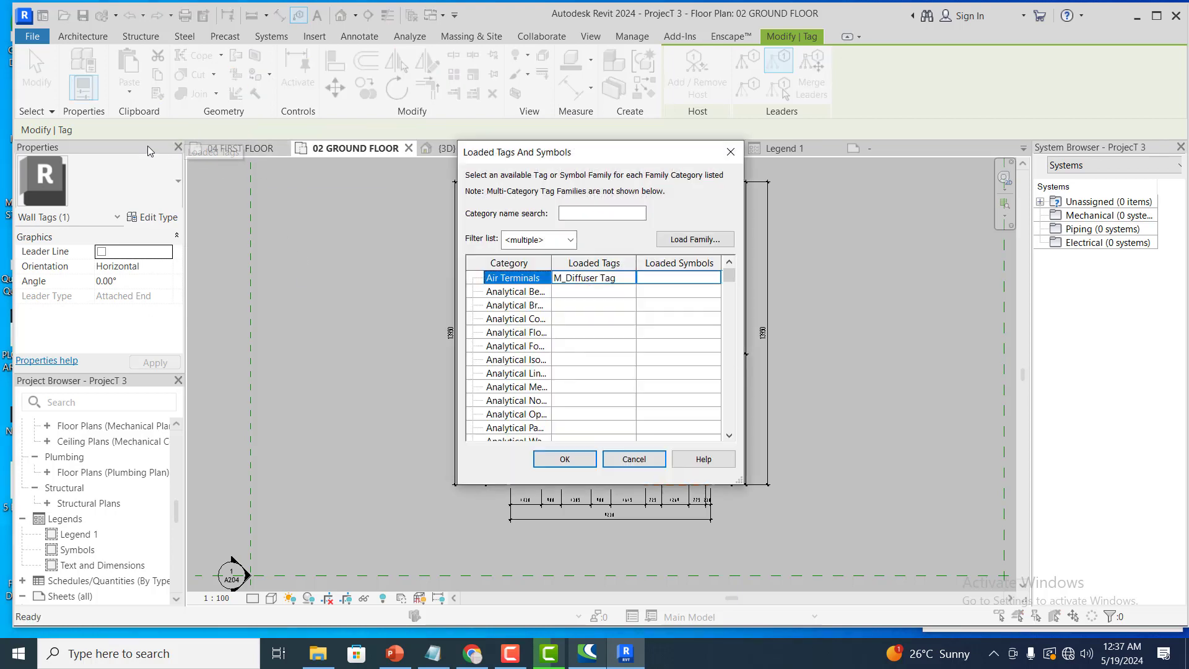
click(731, 152)
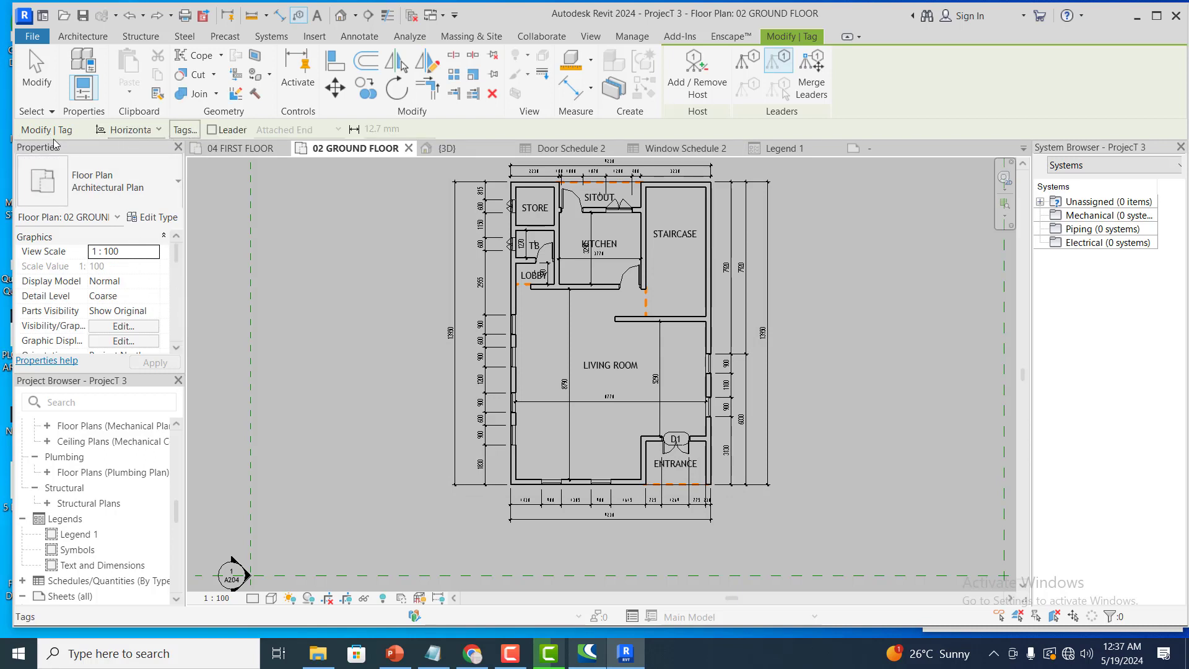
click(161, 131)
click(161, 130)
click(194, 131)
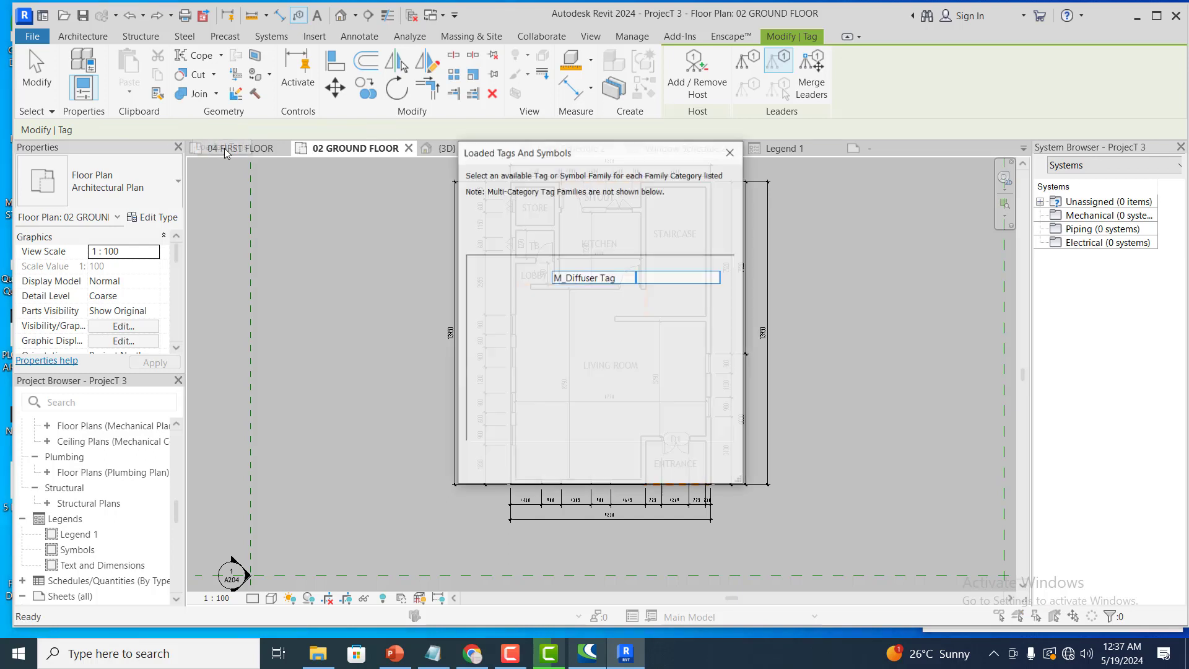
scroll(570, 312, down, 5)
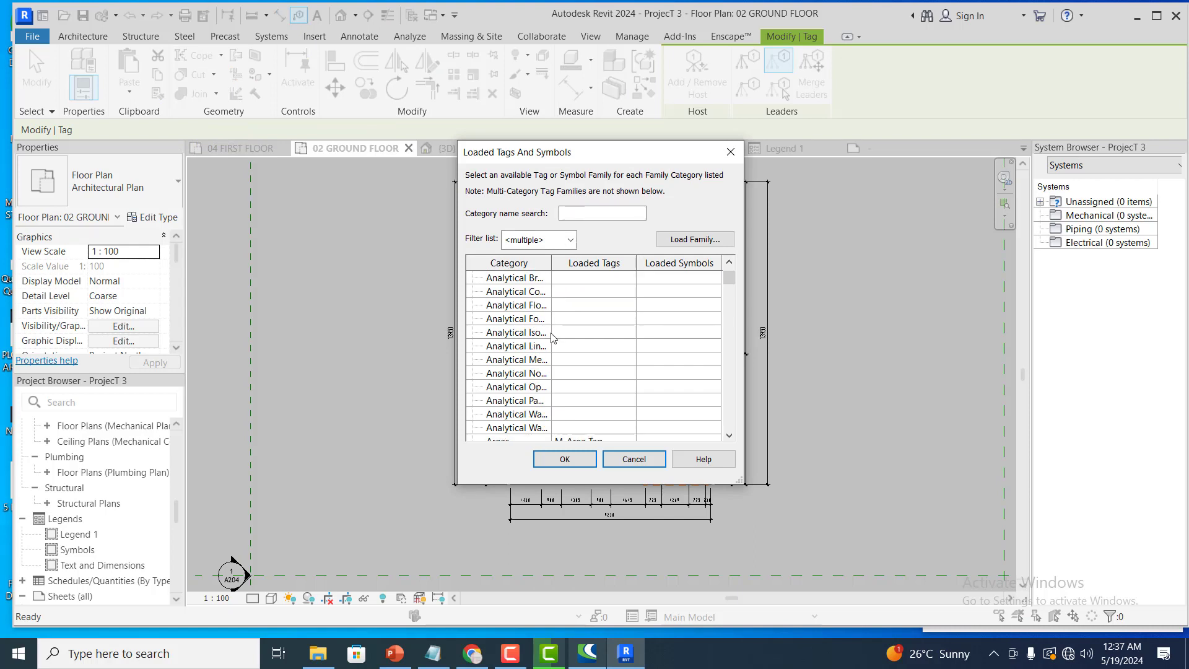
scroll(561, 364, down, 2)
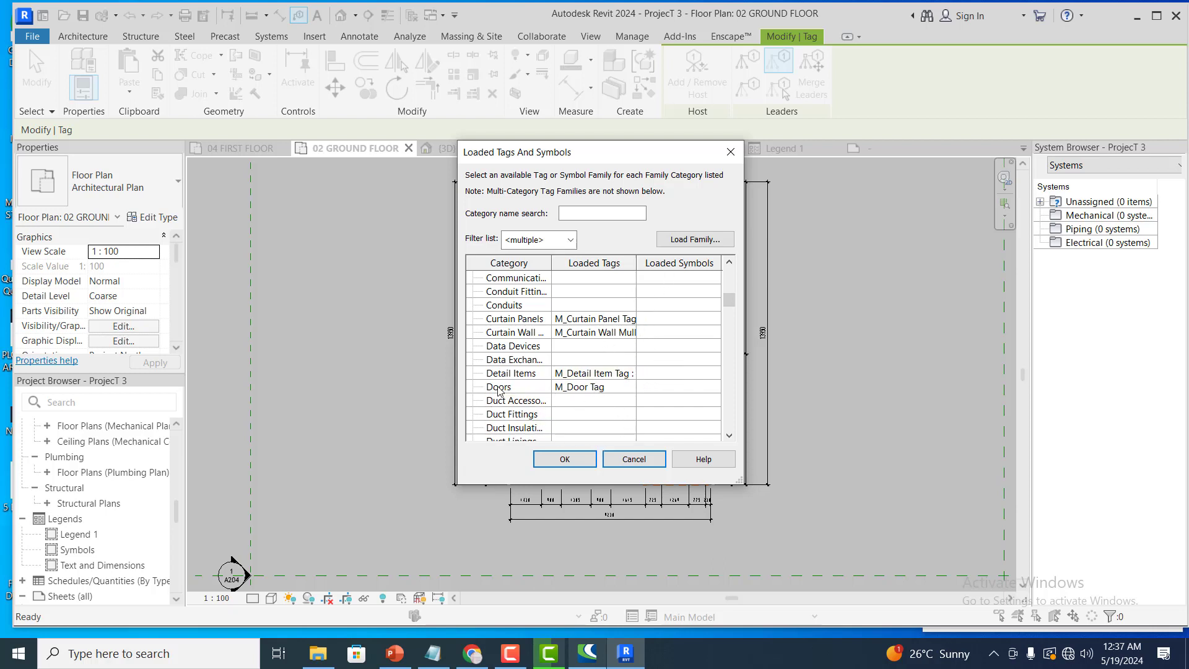
click(607, 389)
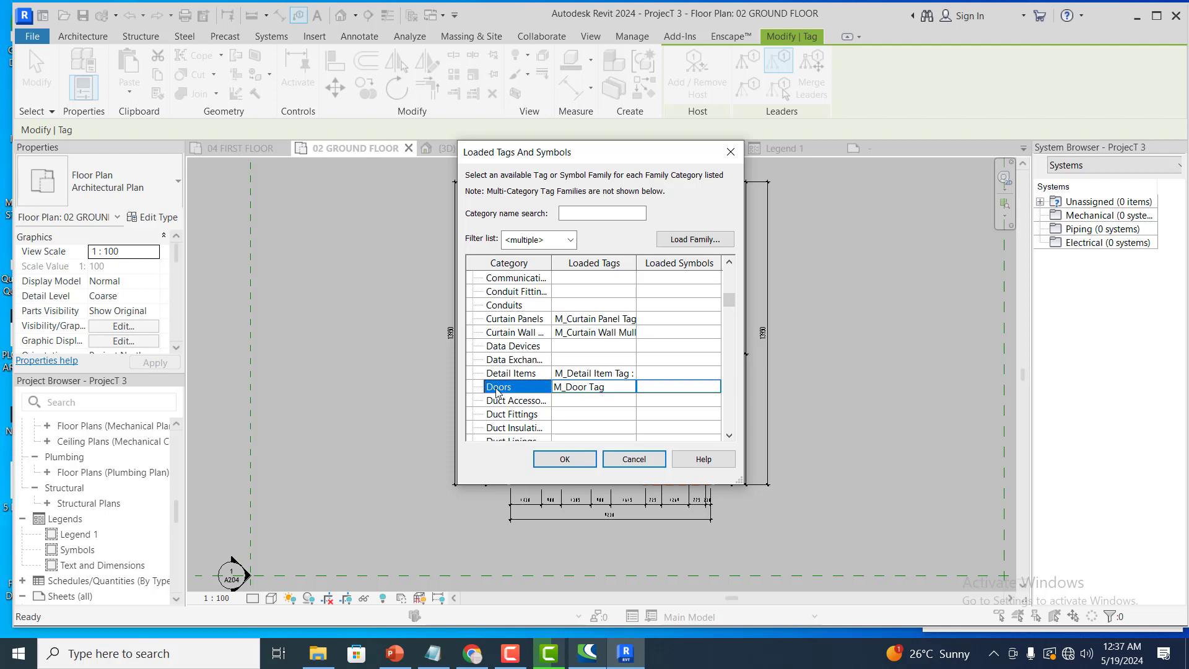
click(564, 459)
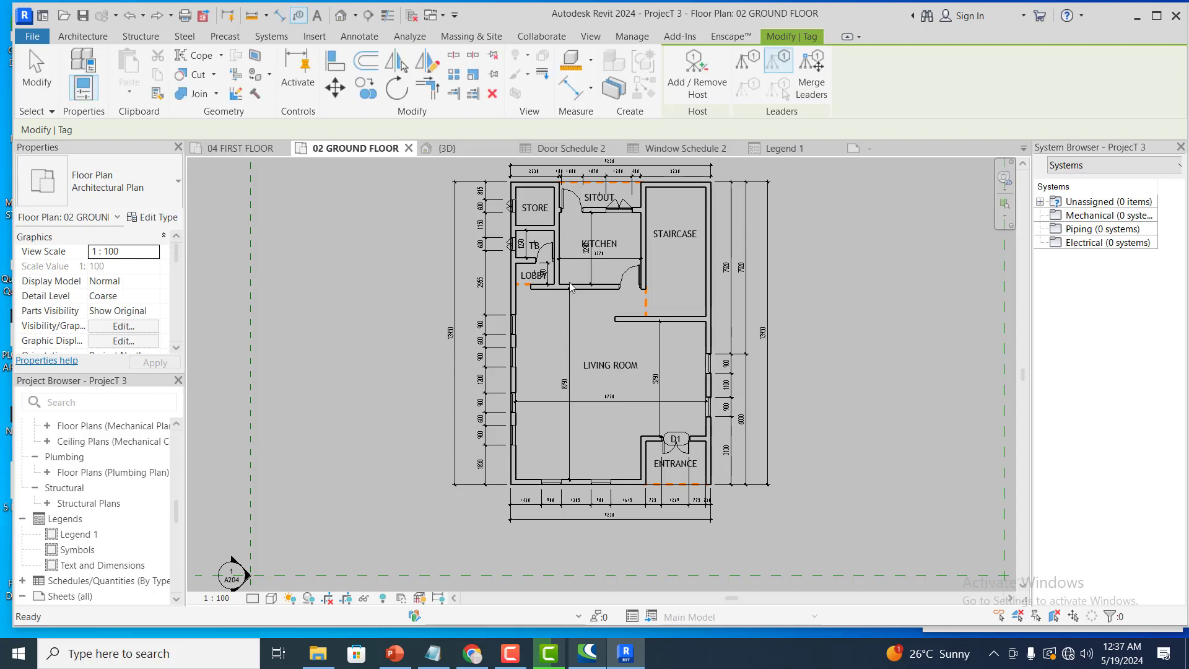
Place a horizontal door tag without leader on the door between the kitchen and the living room
scroll(550, 246, up, 2)
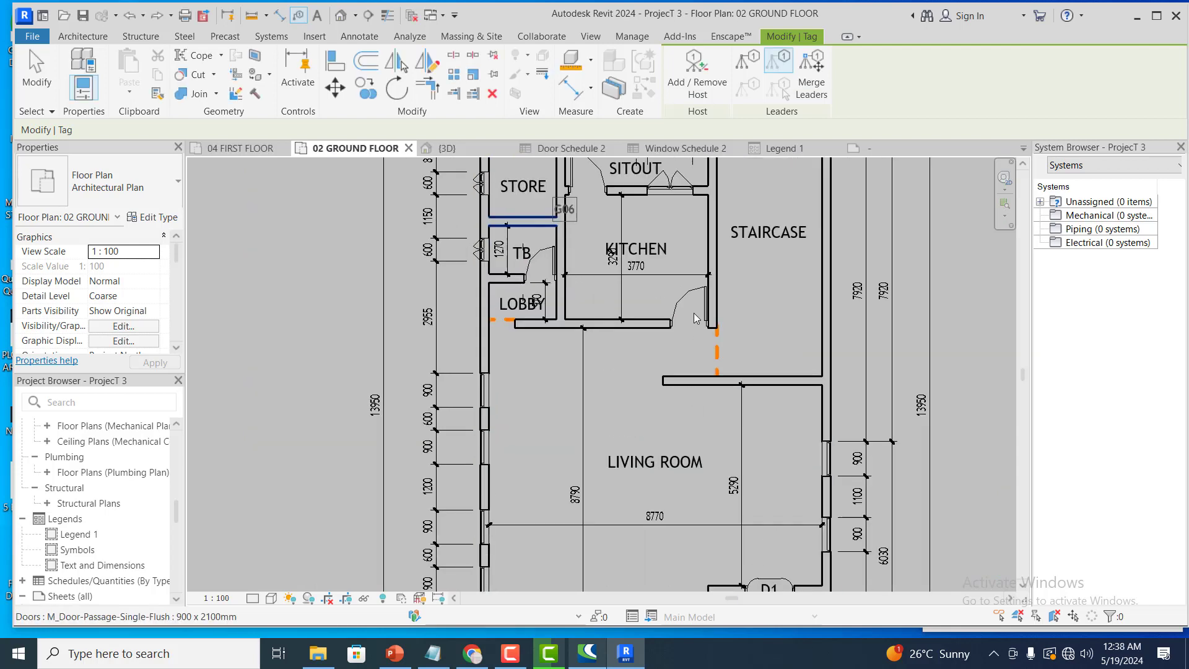
scroll(620, 259, up, 2)
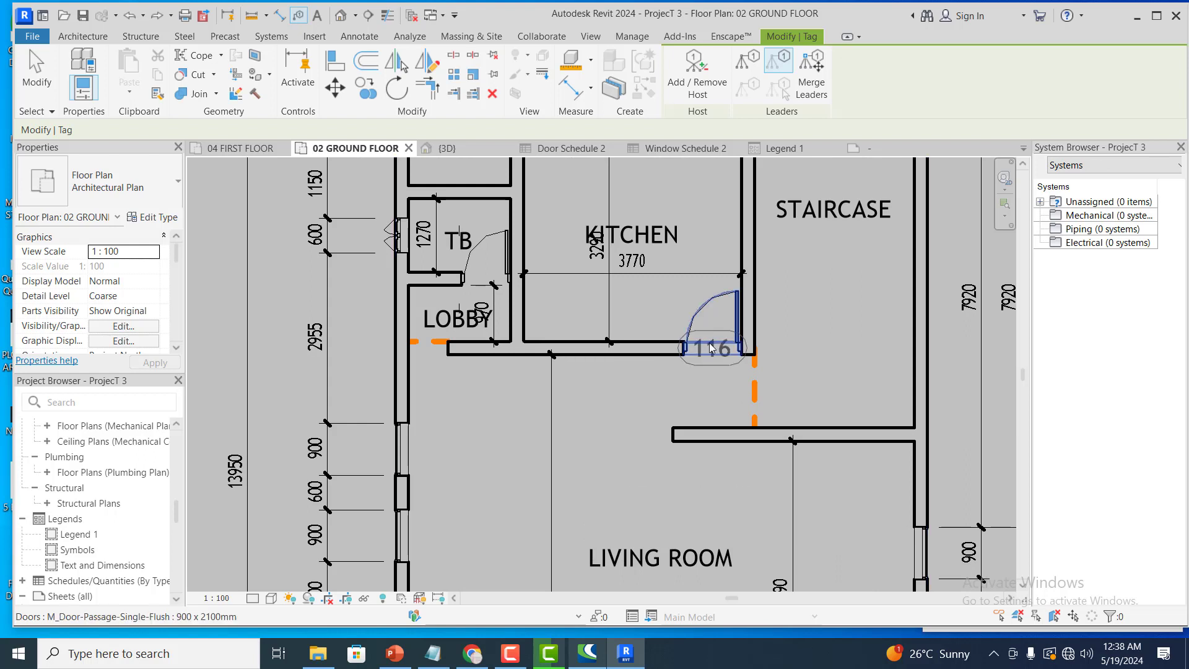
click(728, 333)
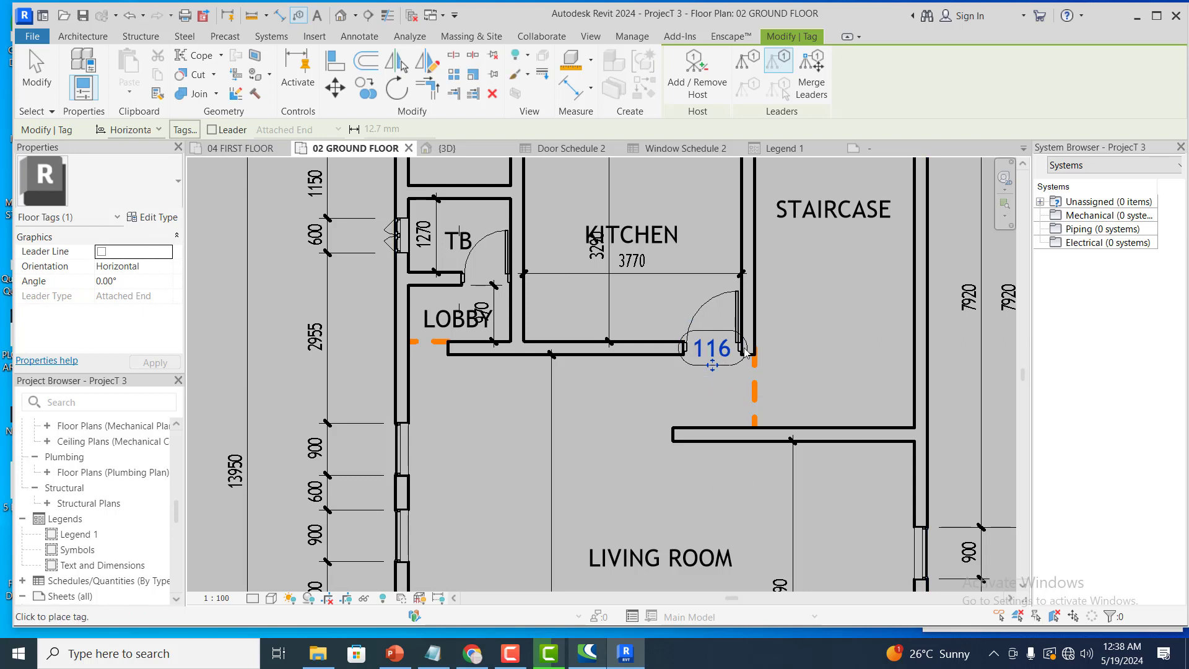
click(723, 303)
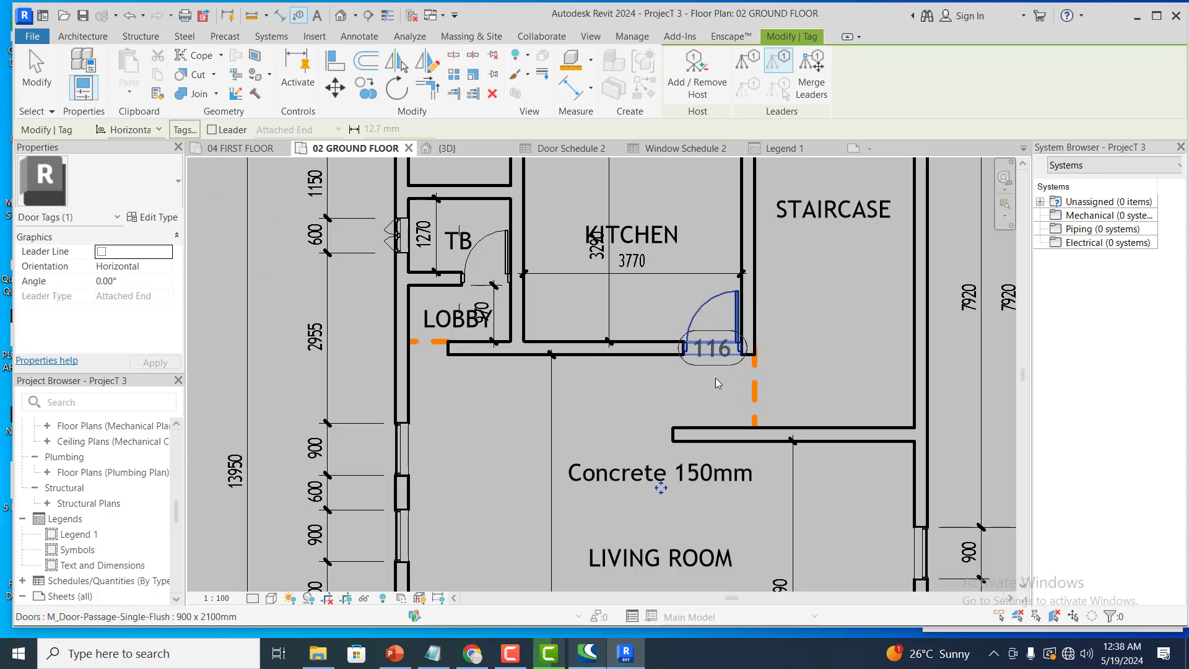
Finish tagging and set the kitchen door's tag value to D2
scroll(767, 357, down, 1)
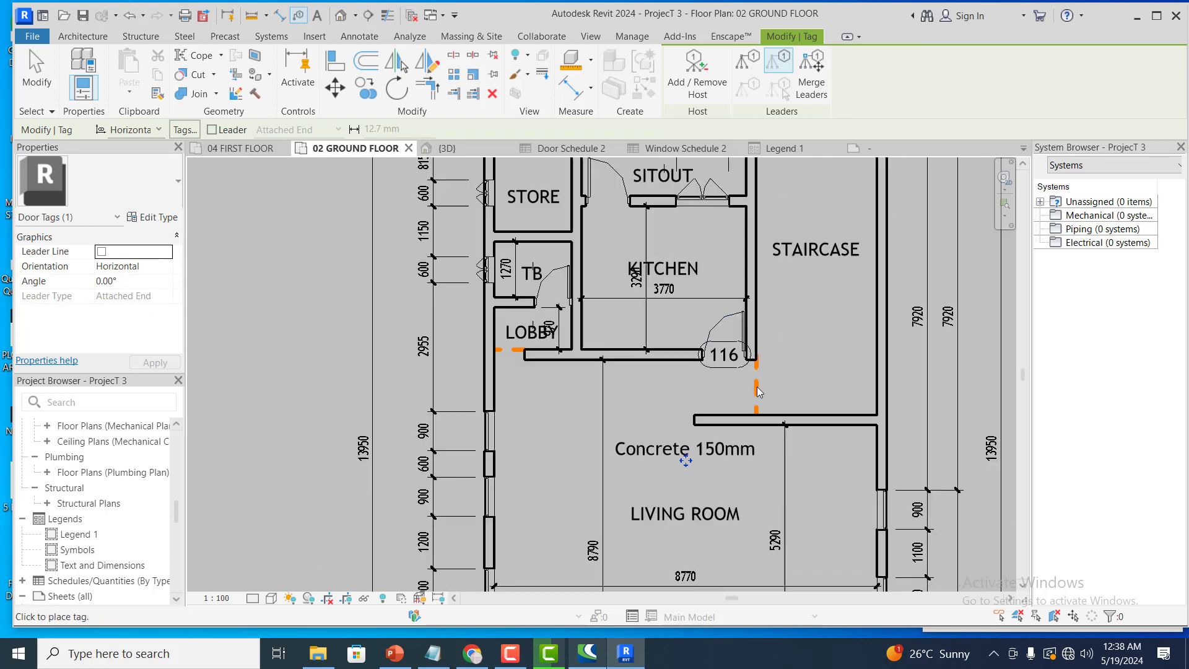
scroll(767, 345, up, 1)
scroll(729, 372, up, 1)
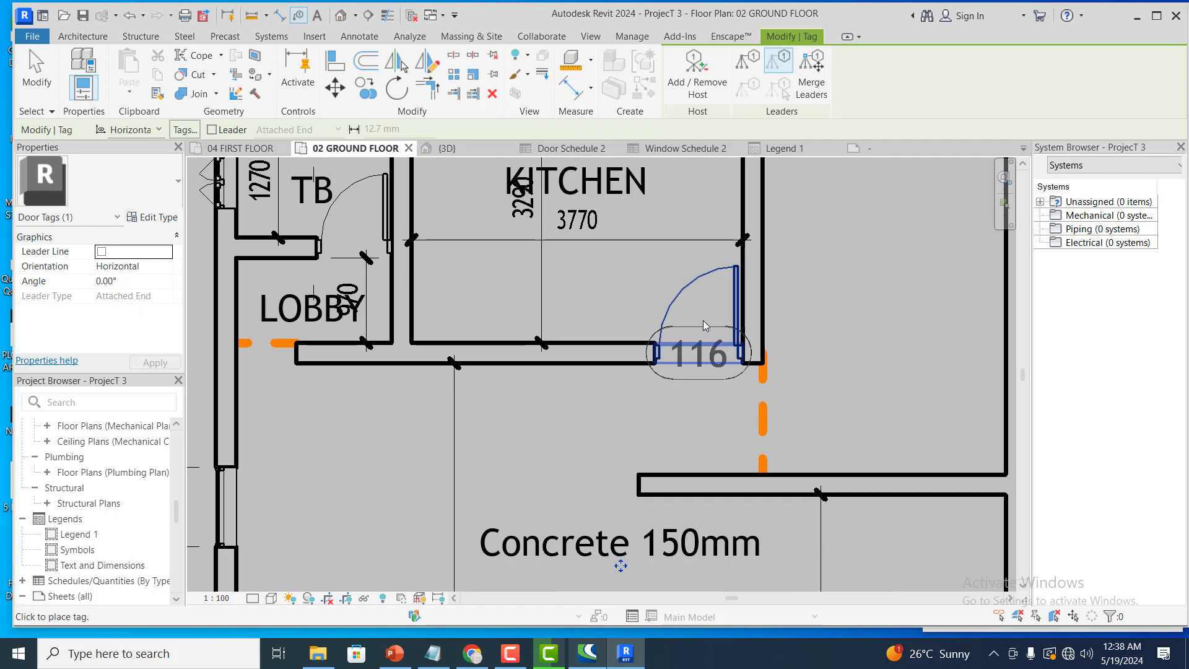
scroll(714, 347, up, 1)
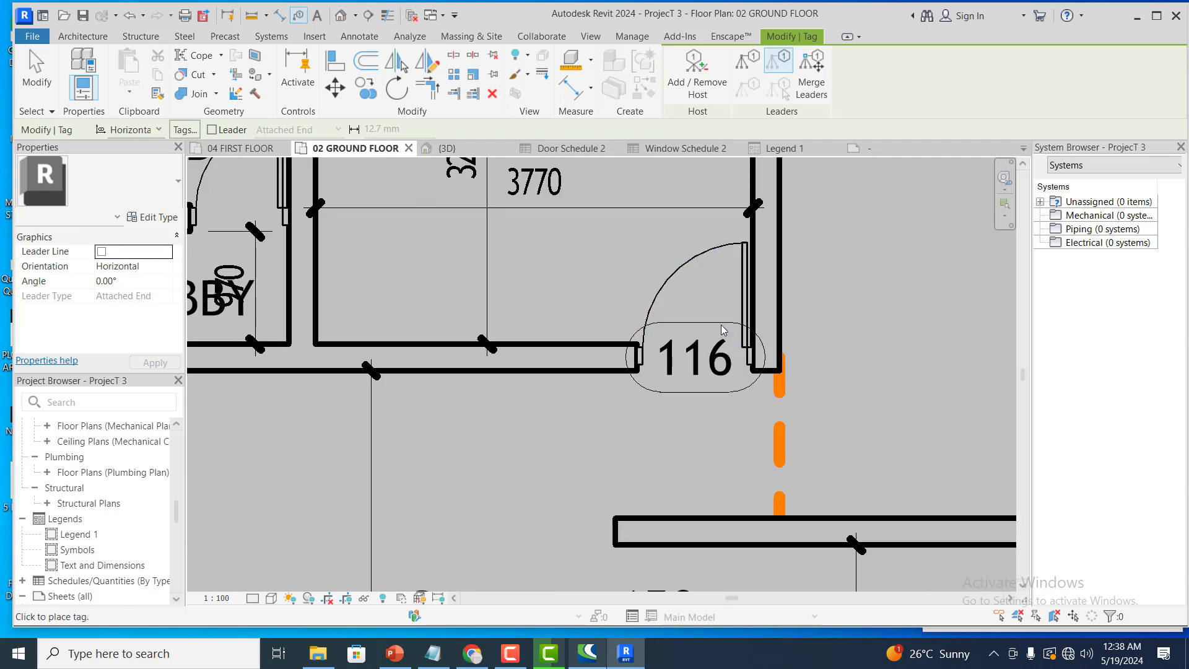
scroll(757, 362, up, 1)
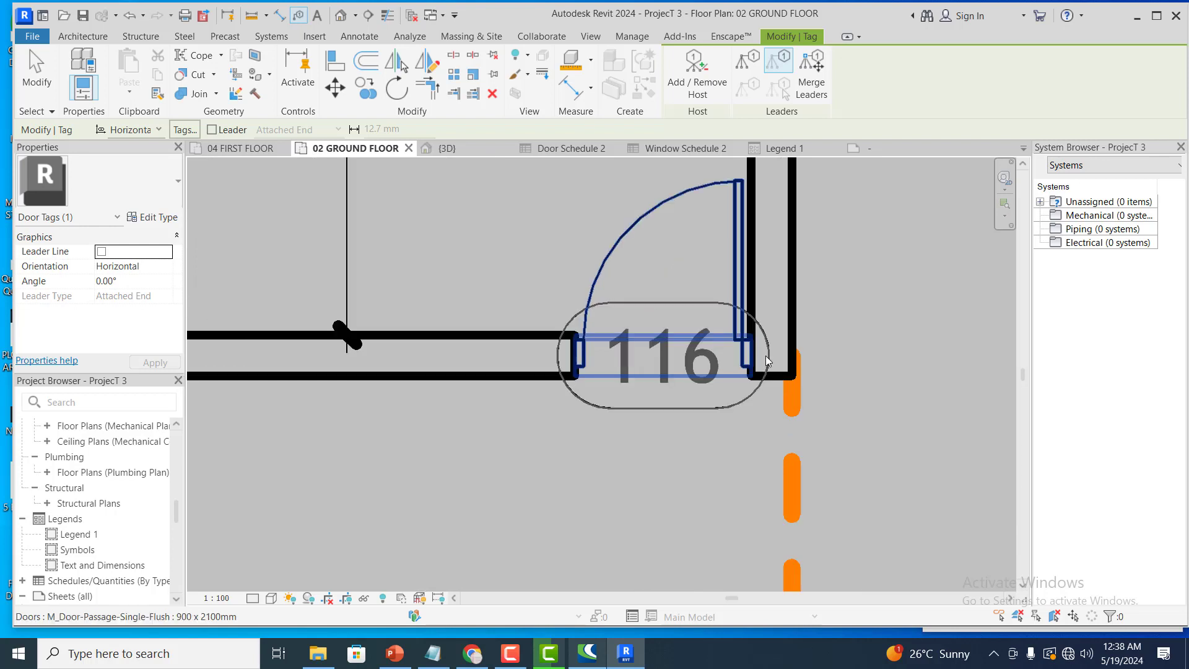
scroll(732, 407, up, 1)
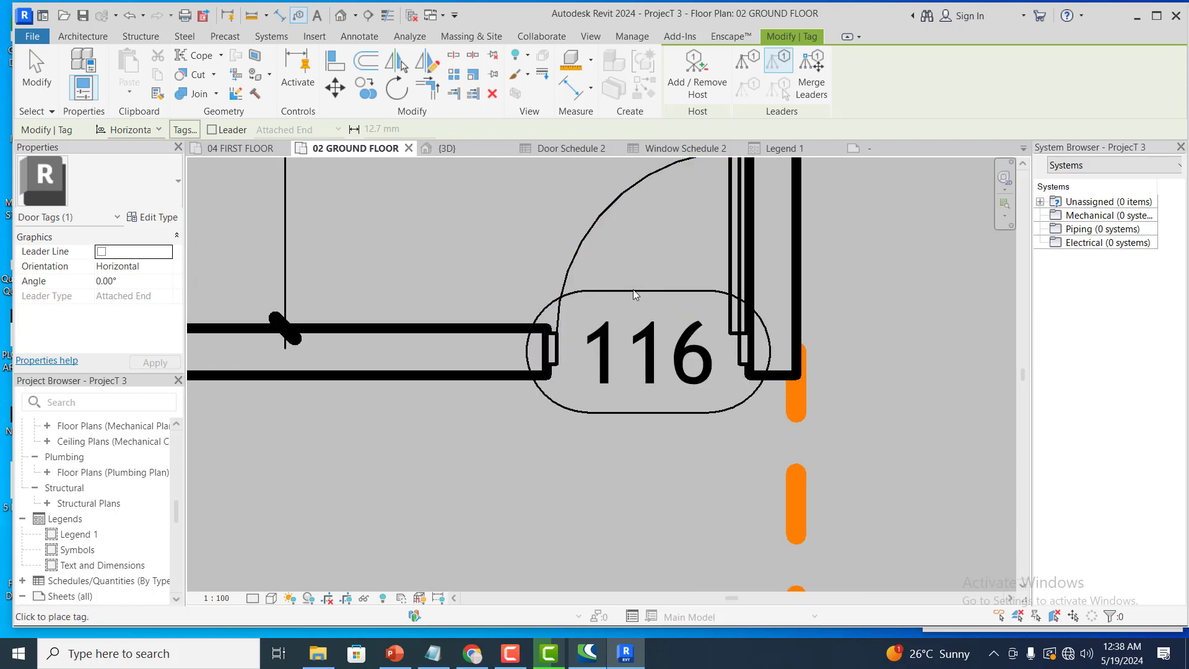
key(Escape)
key(Escape)
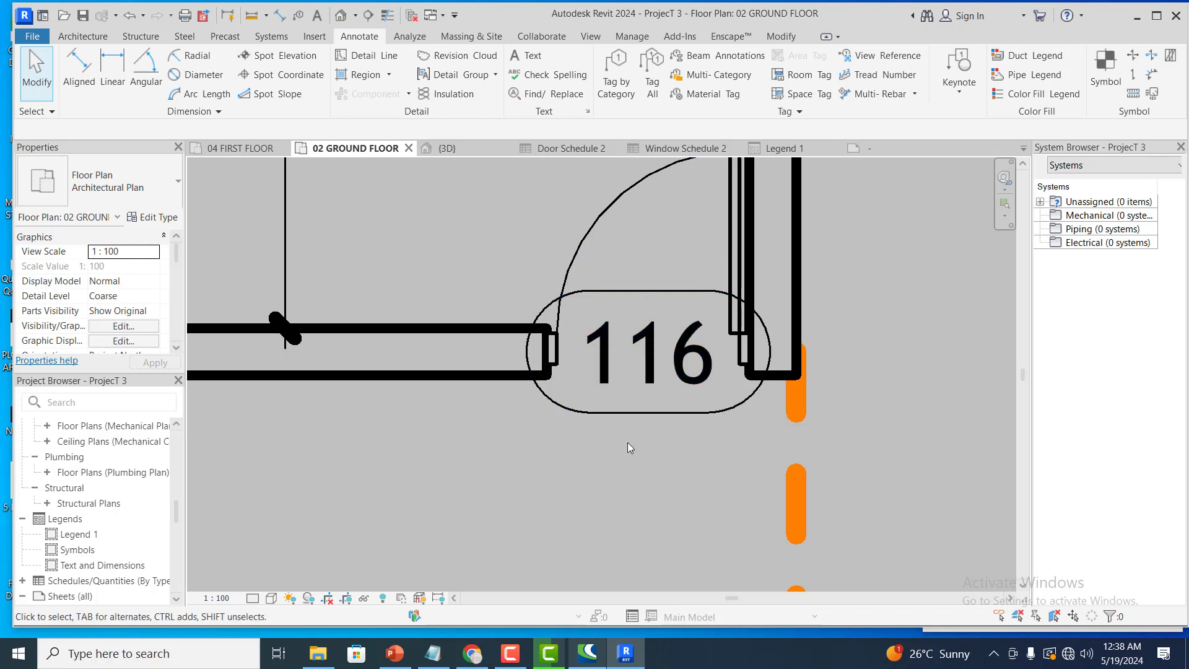
click(615, 395)
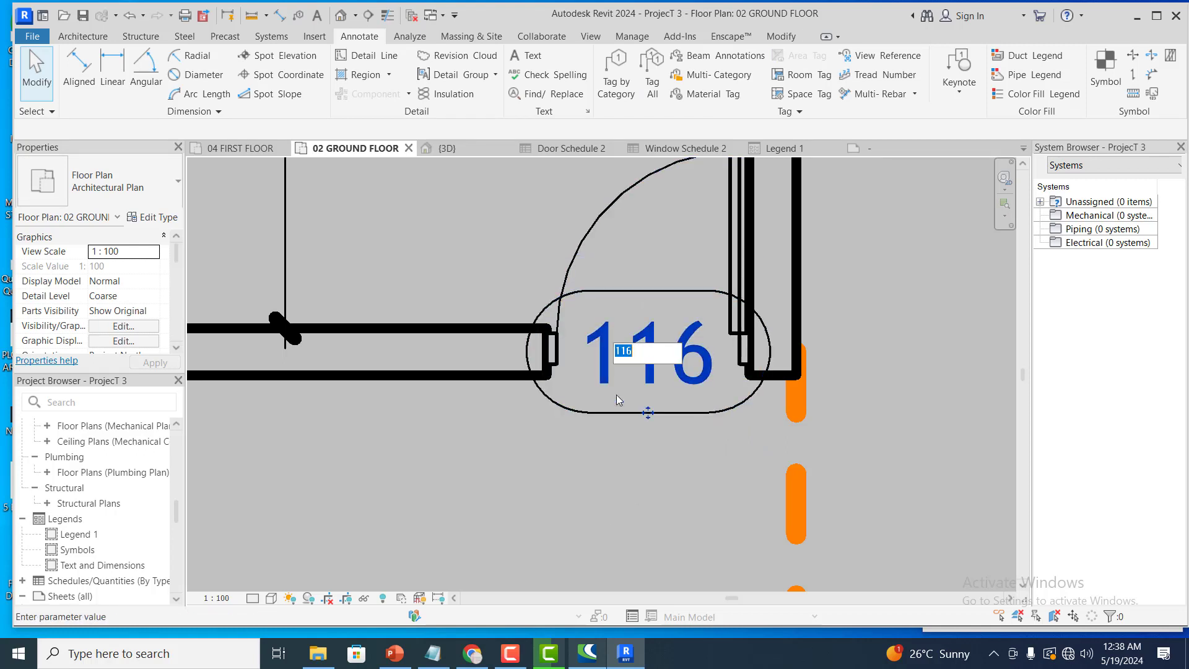
click(642, 352)
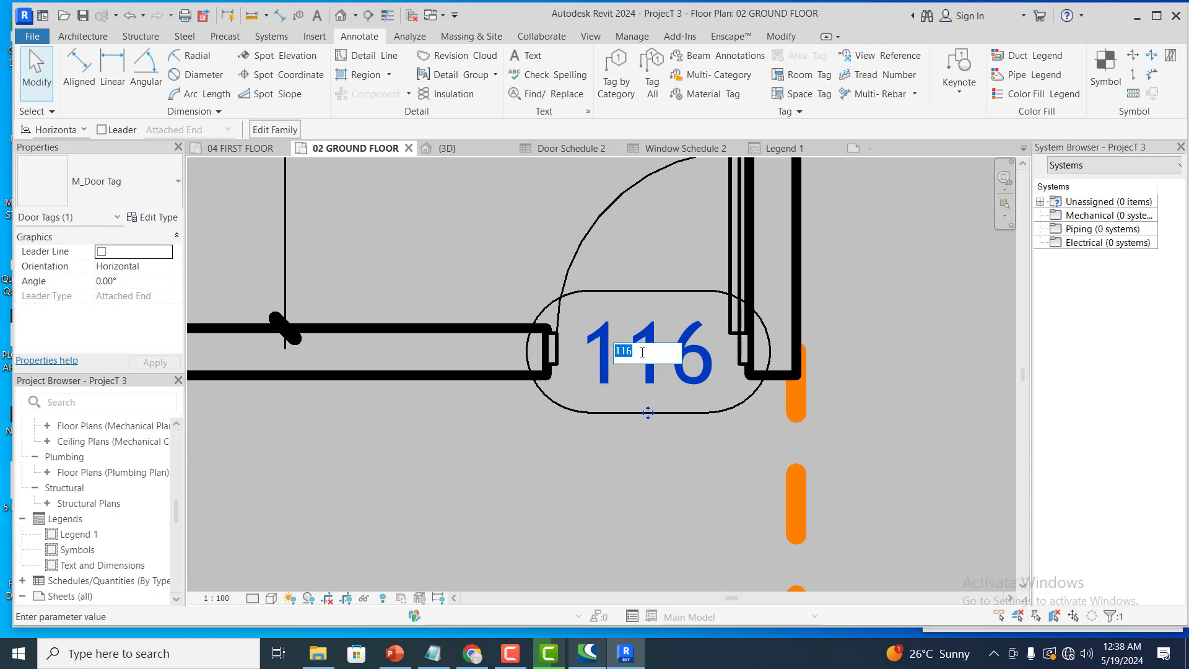
text(D2)
click(528, 442)
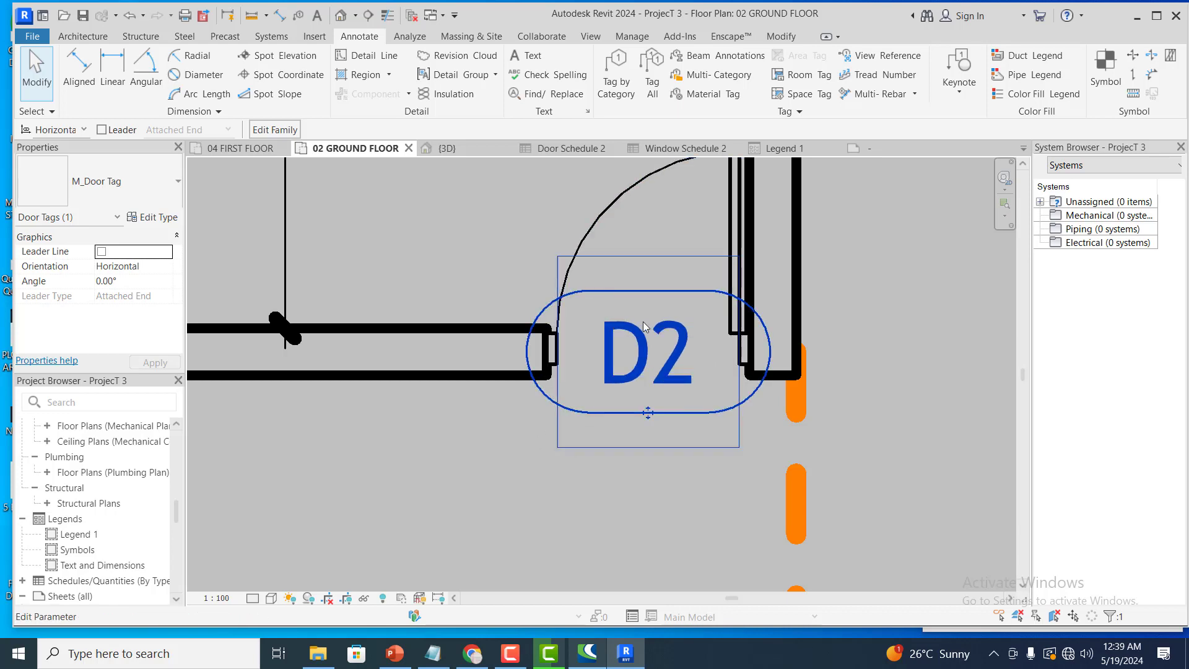
Tag the door between the TB and the lobby using Tag by Category
scroll(612, 346, down, 5)
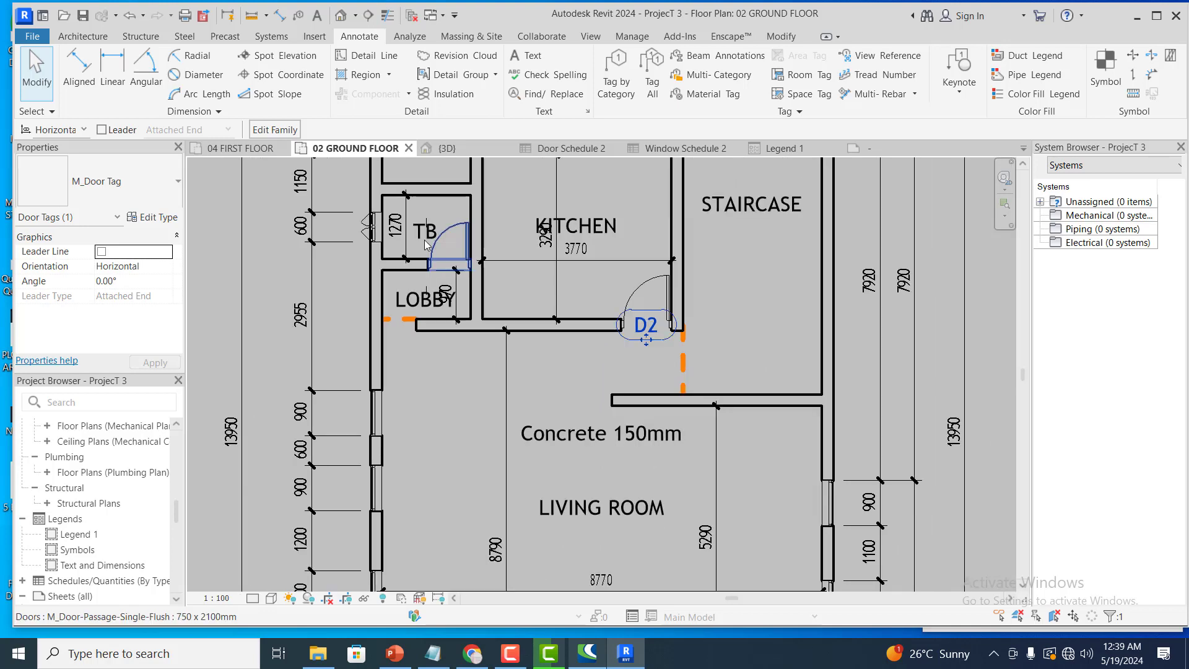
scroll(425, 240, up, 3)
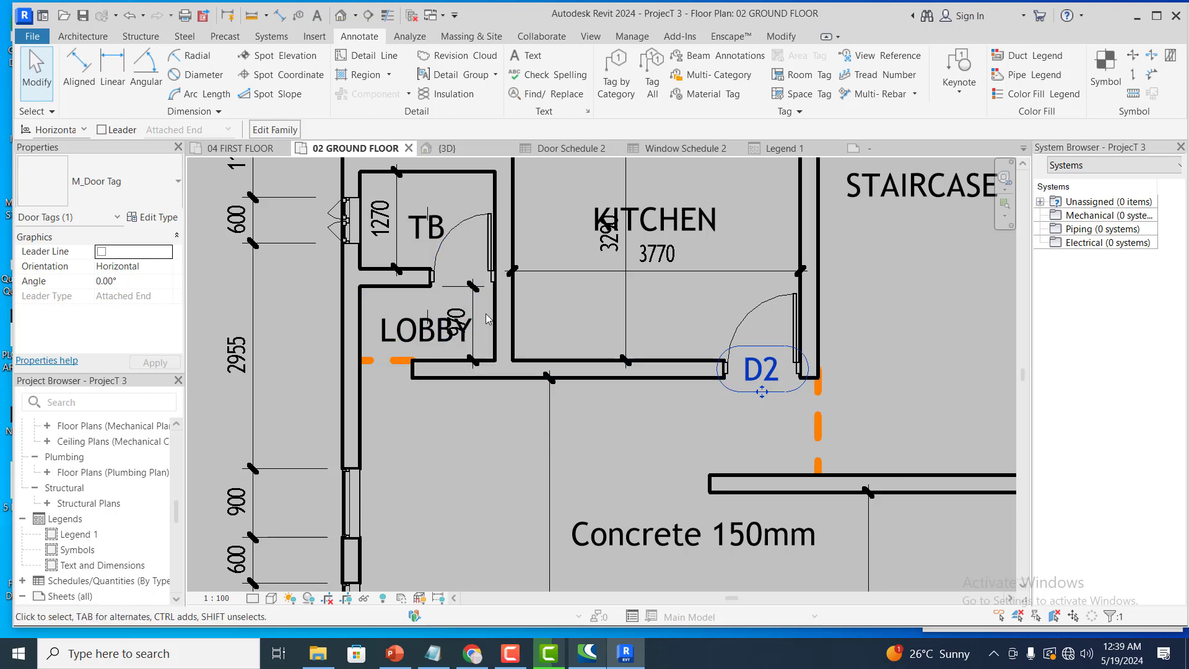
scroll(483, 313, down, 1)
click(615, 73)
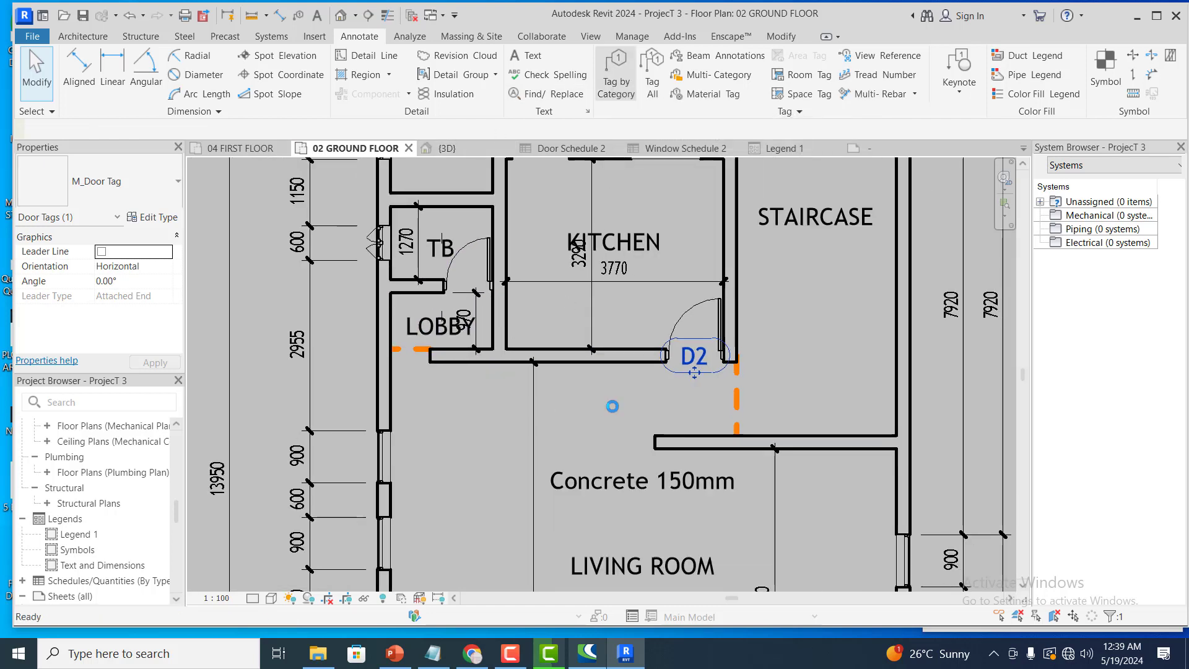
key(Escape)
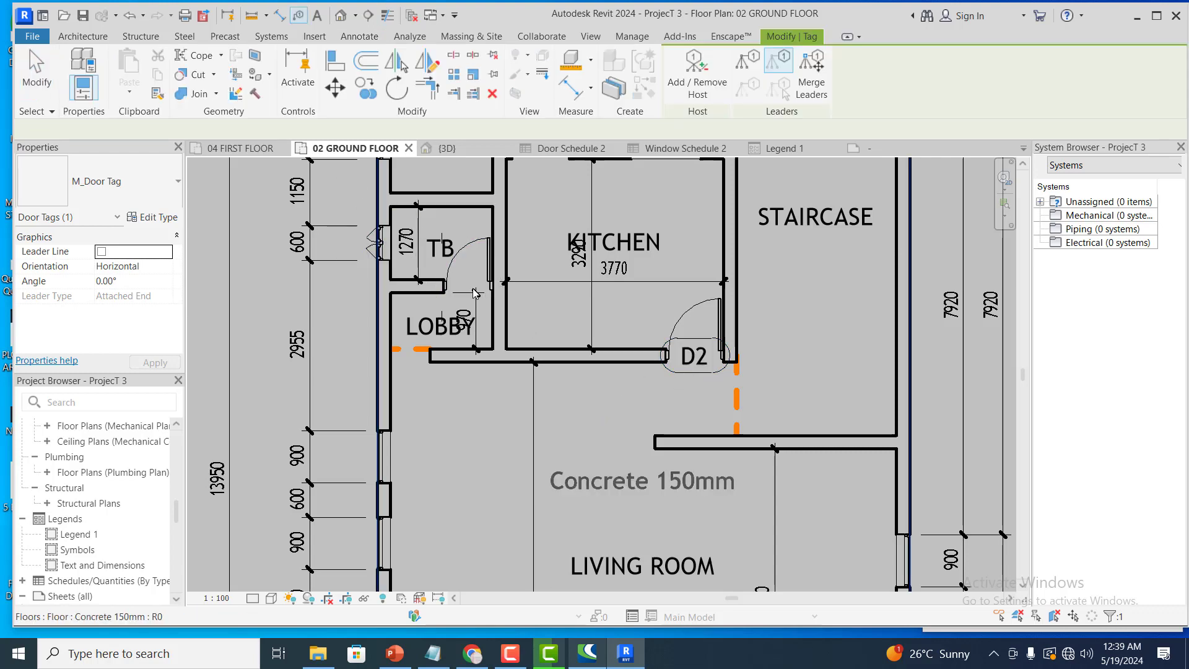
scroll(473, 288, up, 2)
scroll(472, 288, up, 1)
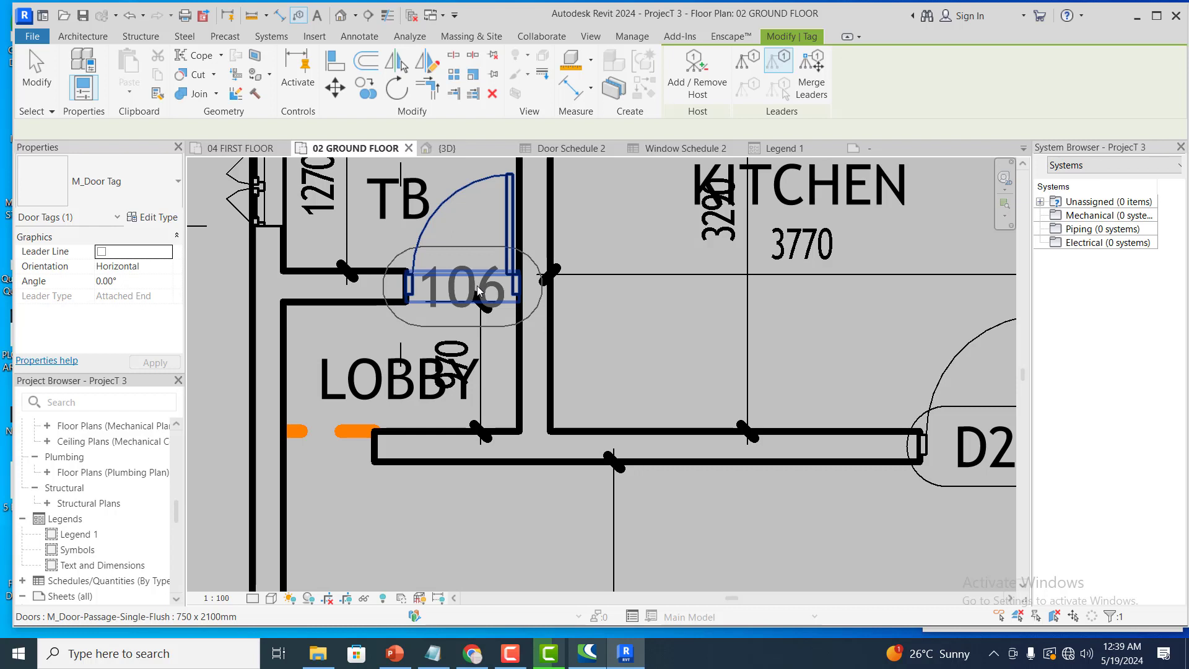
click(477, 291)
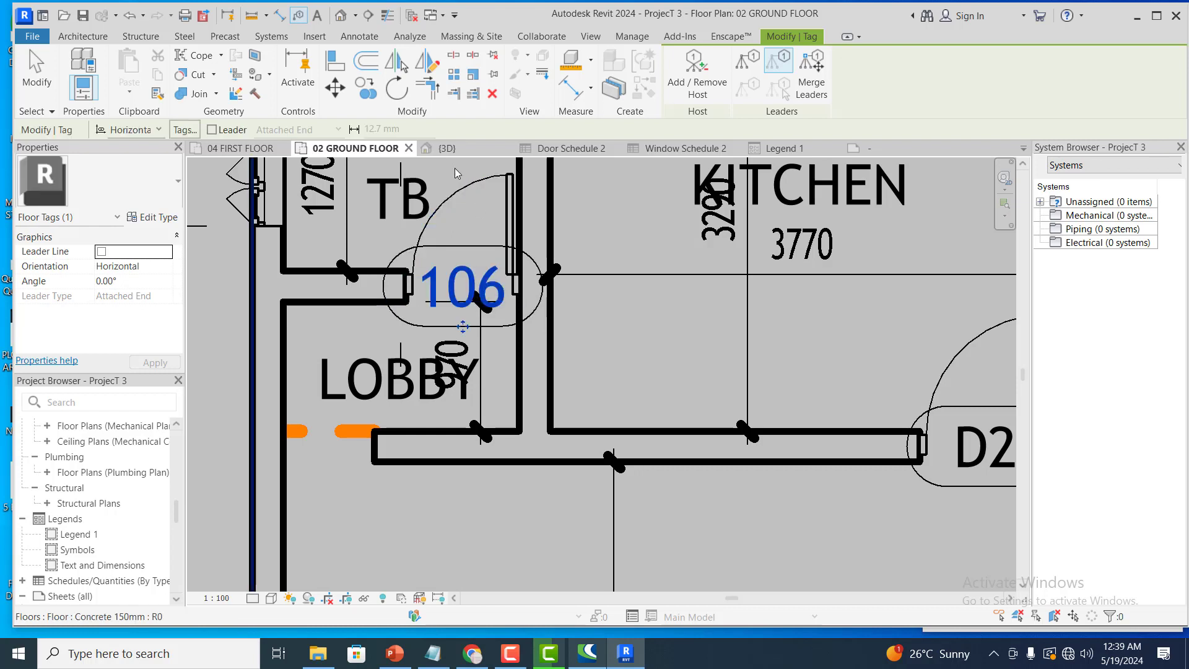
Finish tagging and set the tag value of the door between the TB and the lobby to D3
scroll(401, 277, down, 1)
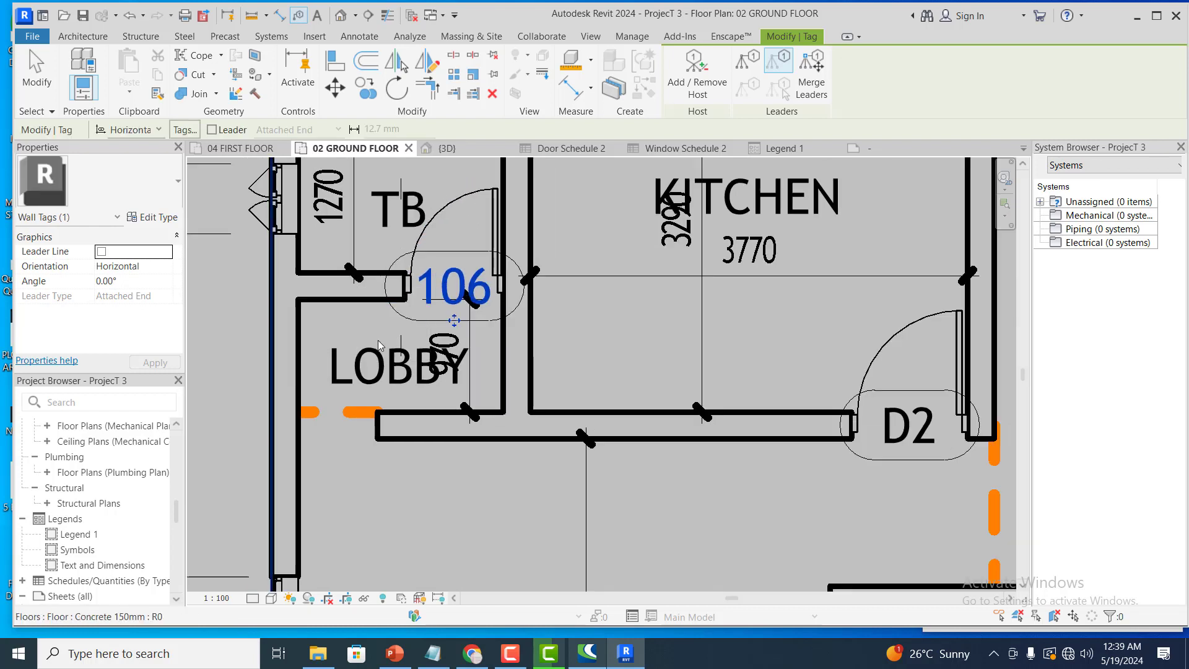
scroll(401, 340, down, 5)
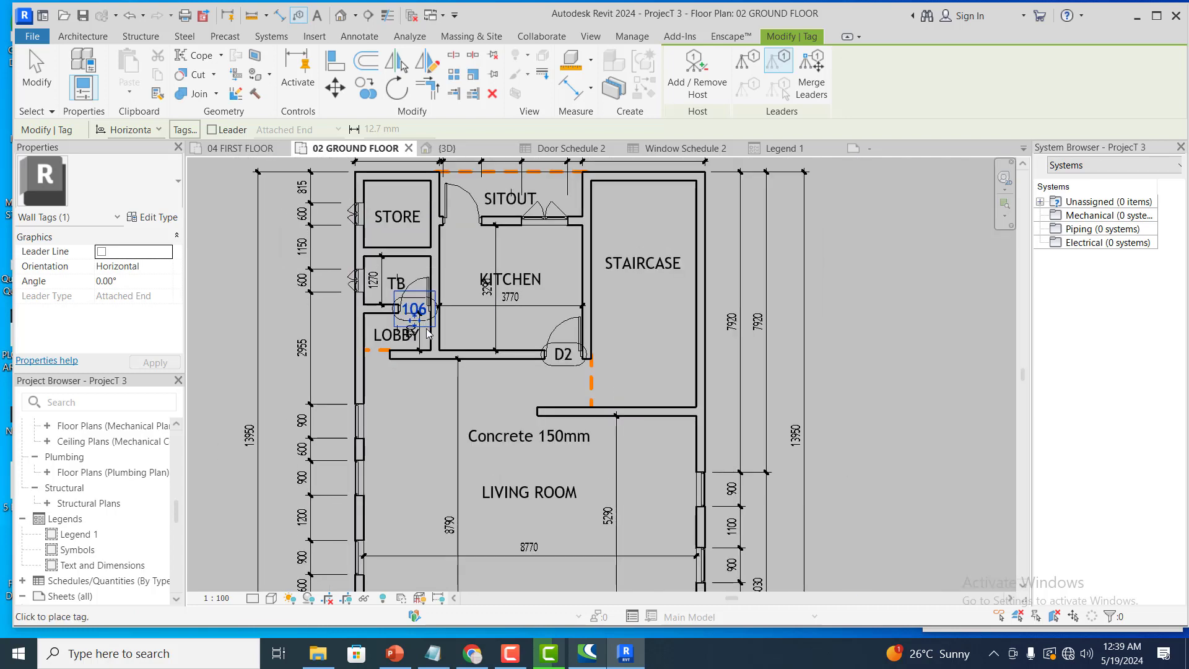
scroll(426, 333, up, 5)
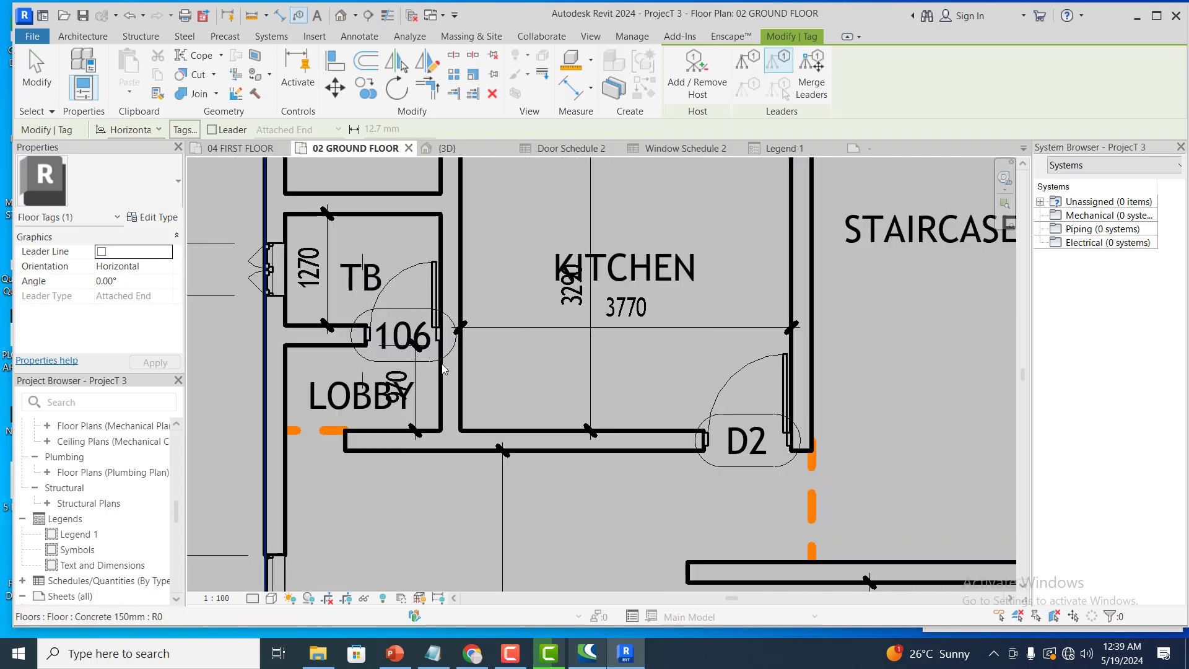
scroll(442, 370, up, 2)
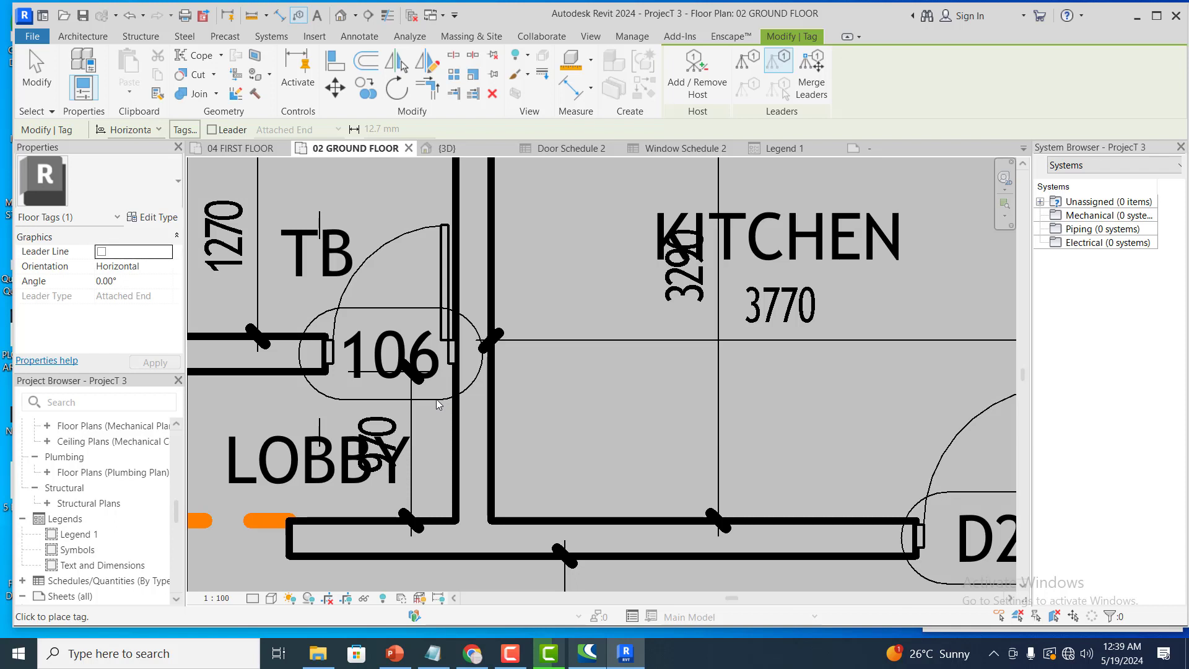
scroll(435, 406, down, 1)
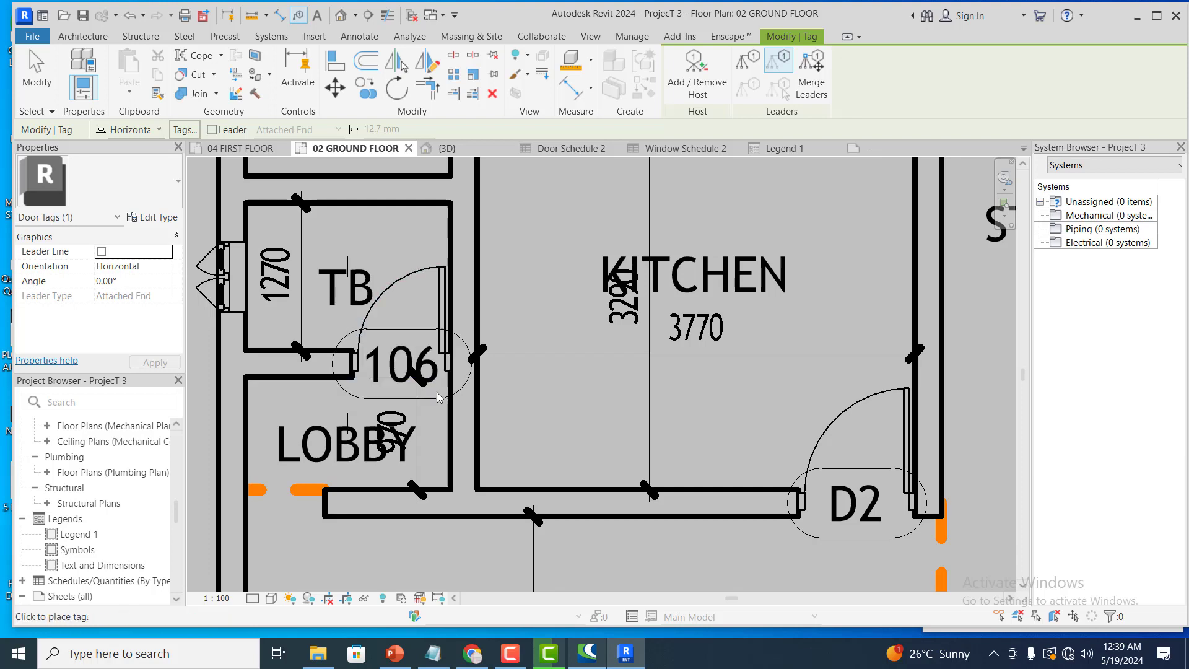
scroll(434, 391, up, 1)
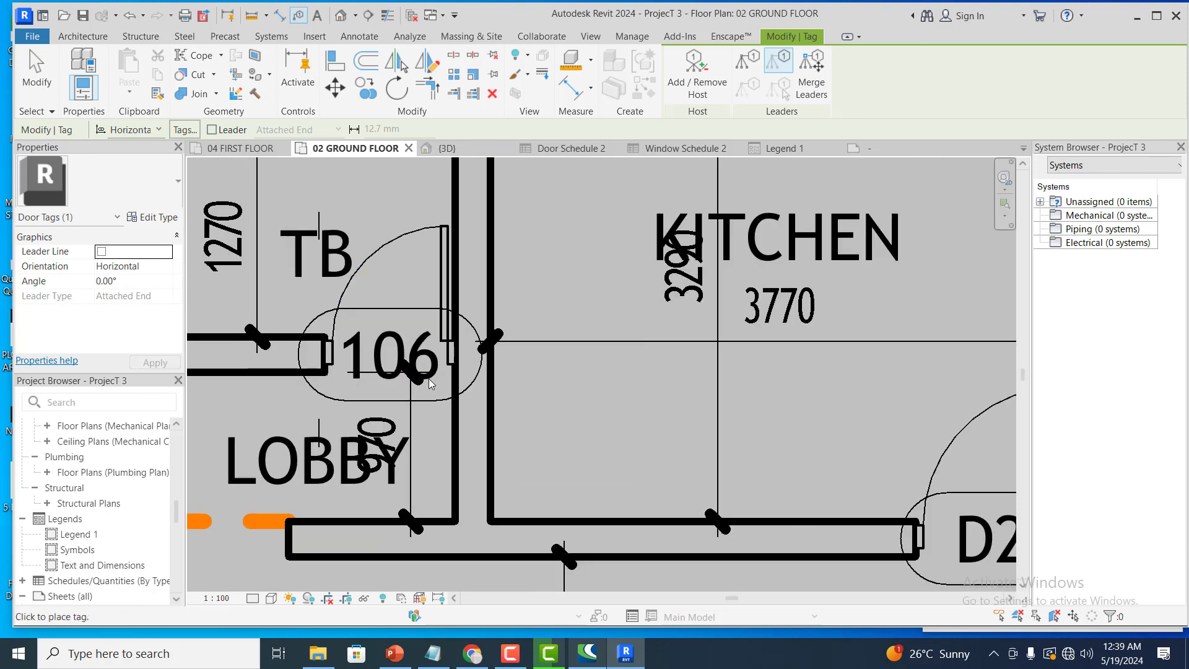
click(431, 412)
key(Escape)
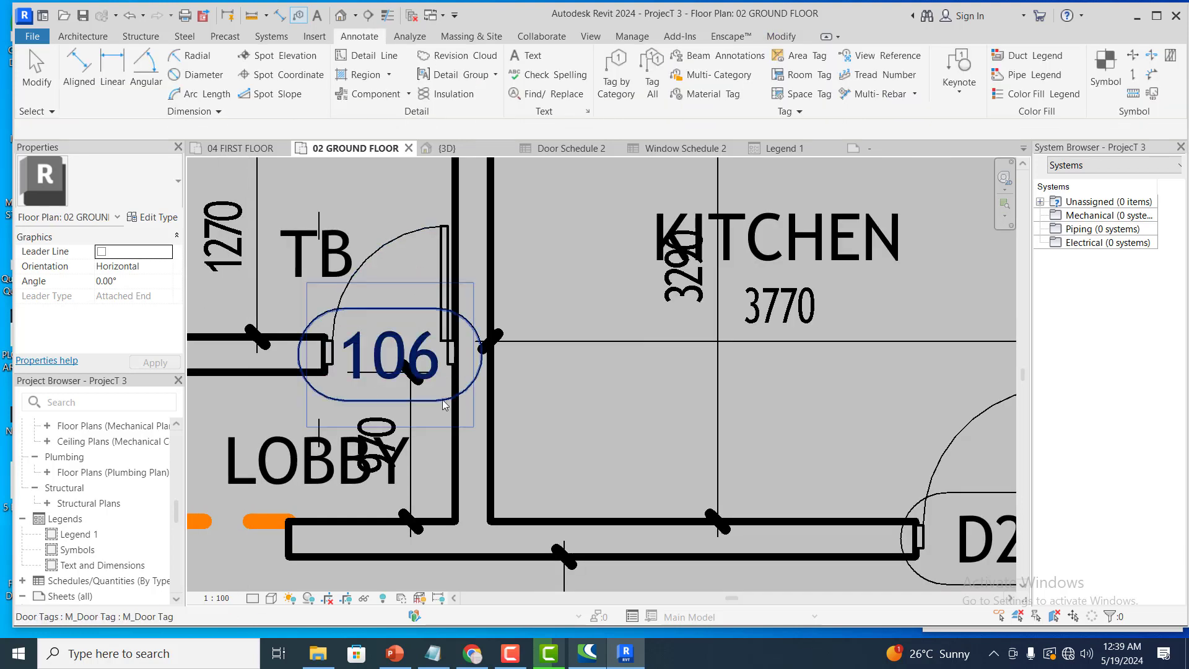
double_click(444, 405)
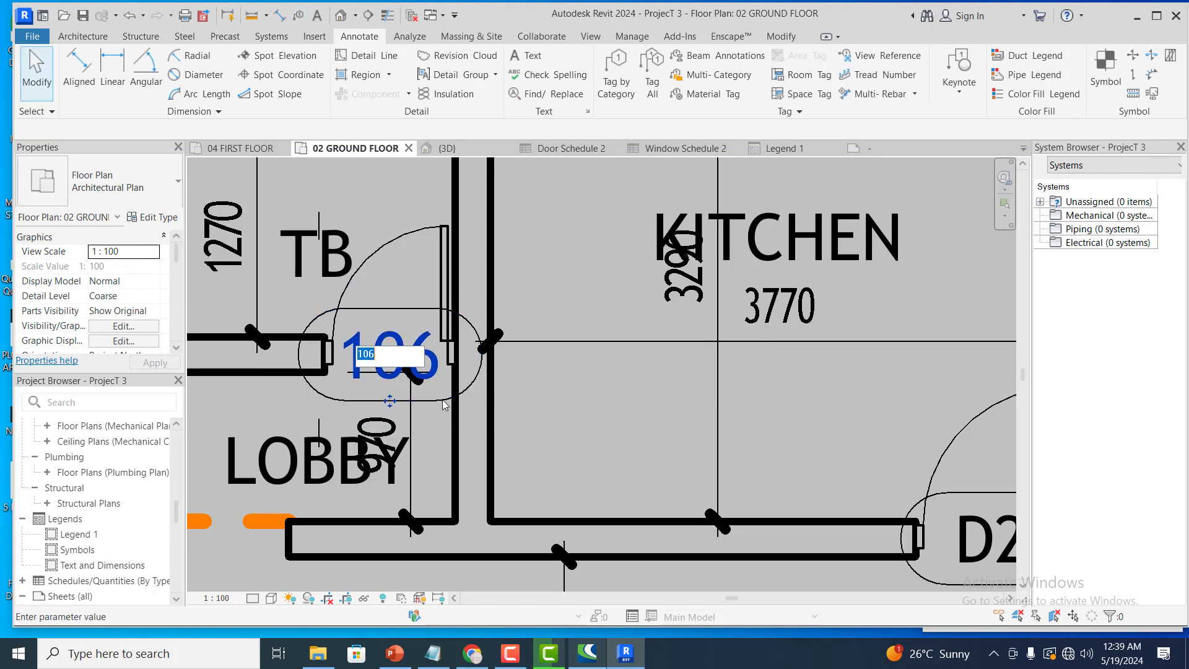
text(d3)
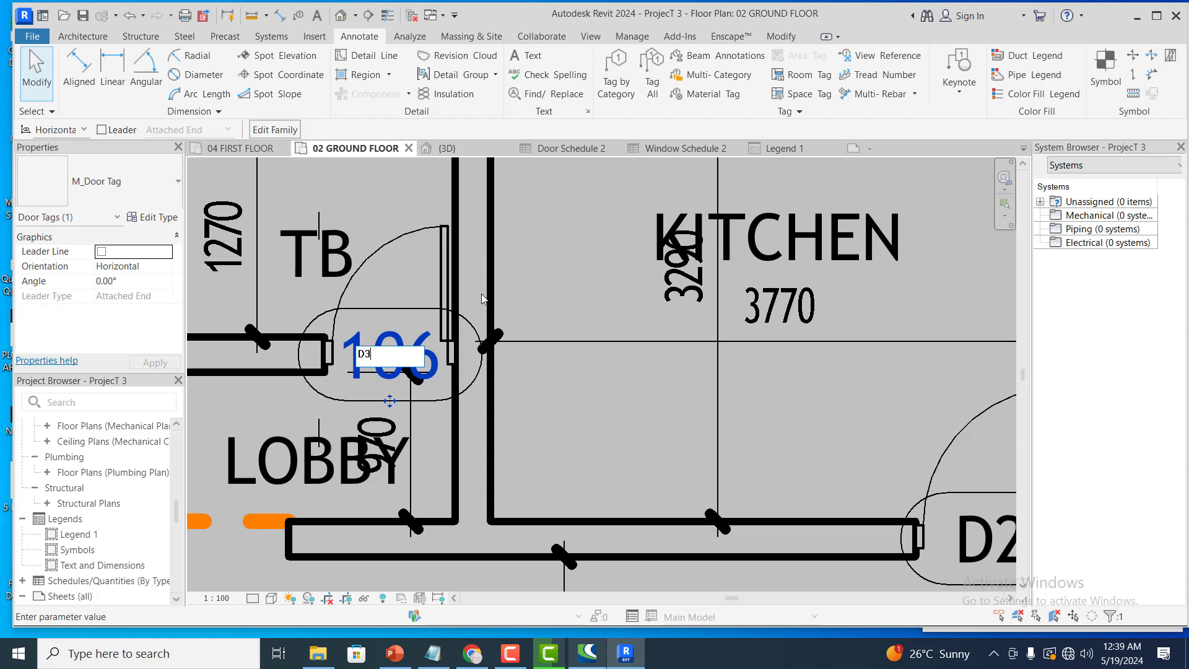
click(545, 244)
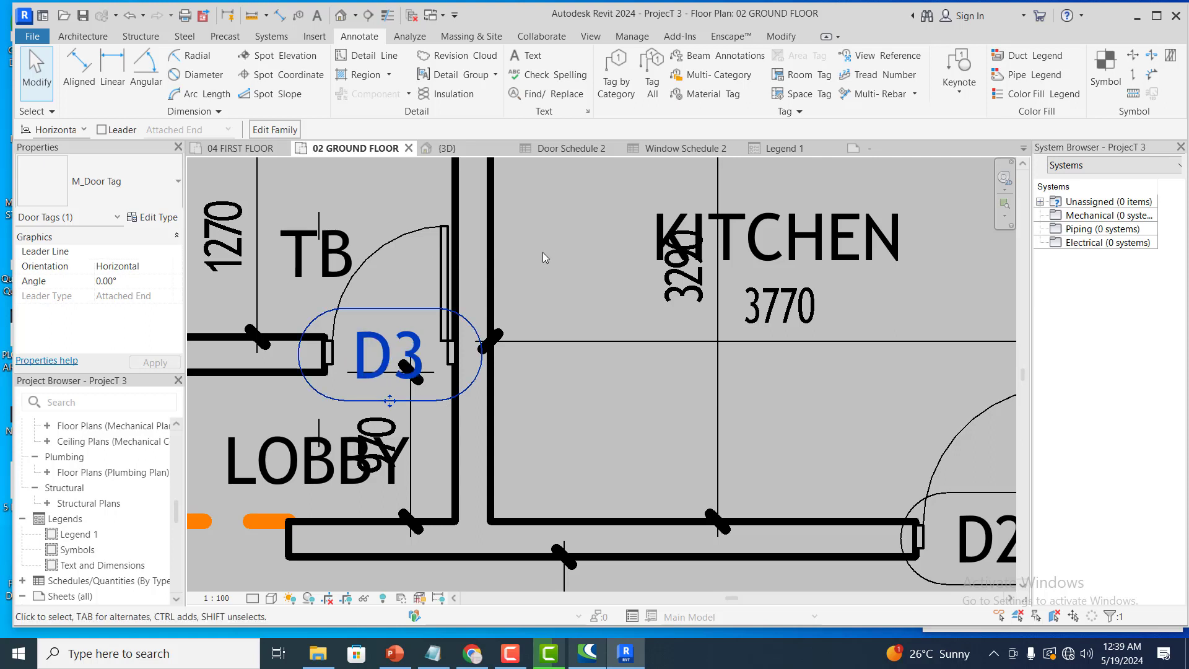
Move the D3 door tag a short distance straight down, below the door swing toward the lobby
scroll(475, 358, down, 2)
scroll(474, 358, down, 2)
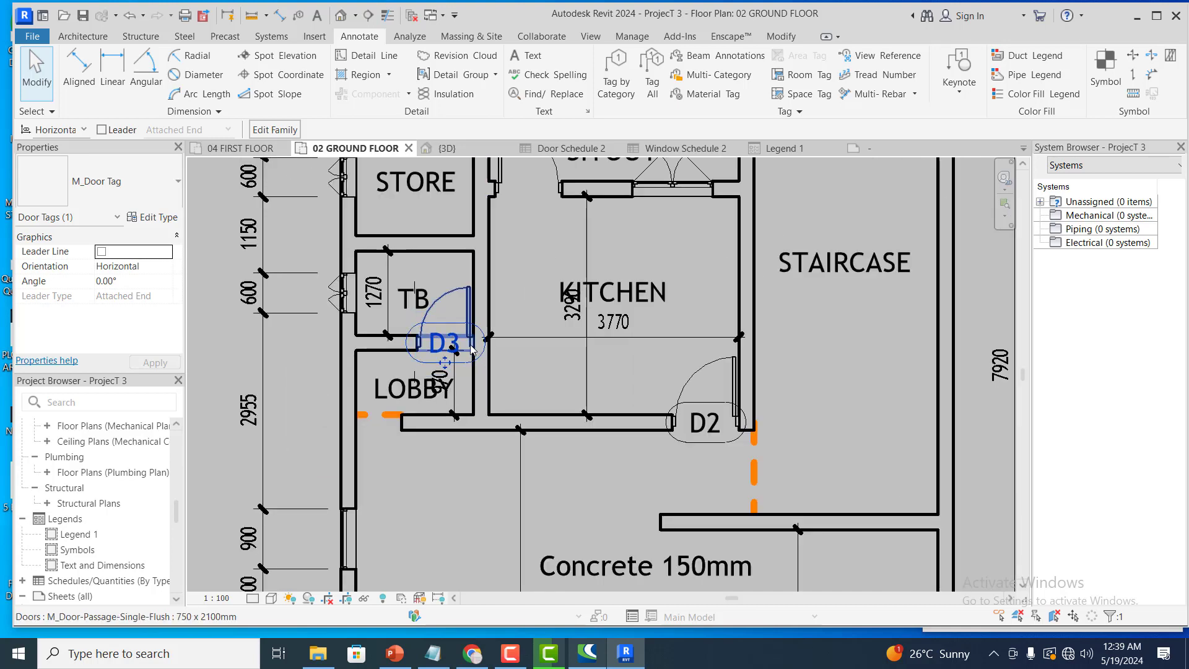
scroll(456, 322, up, 4)
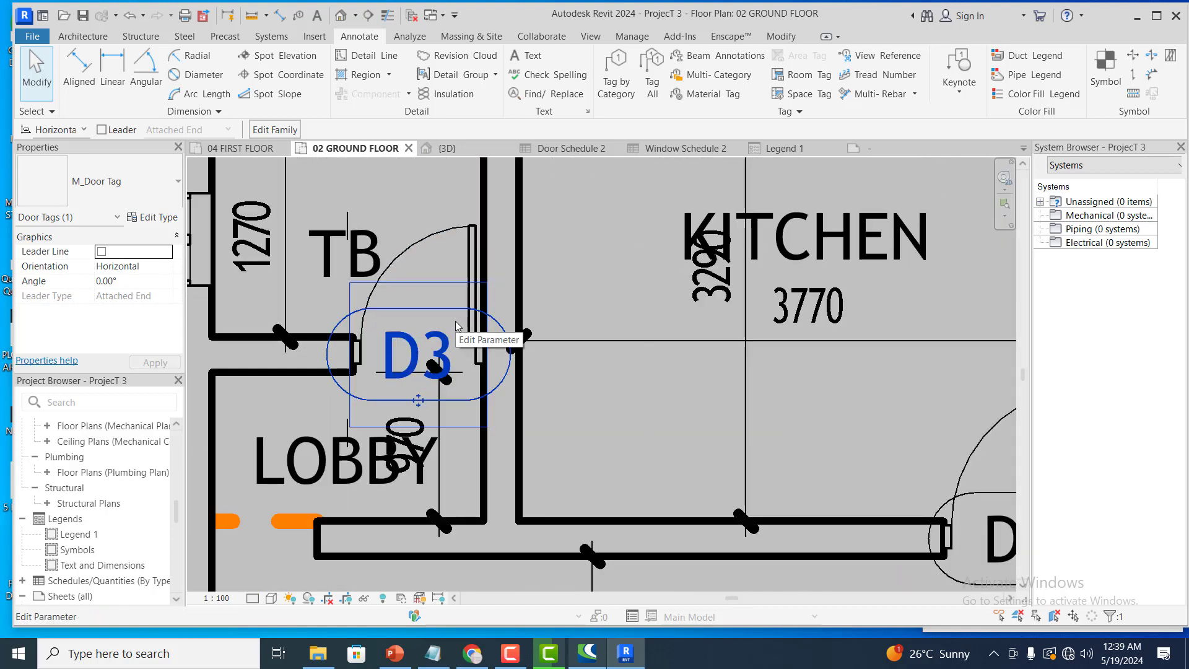
click(456, 320)
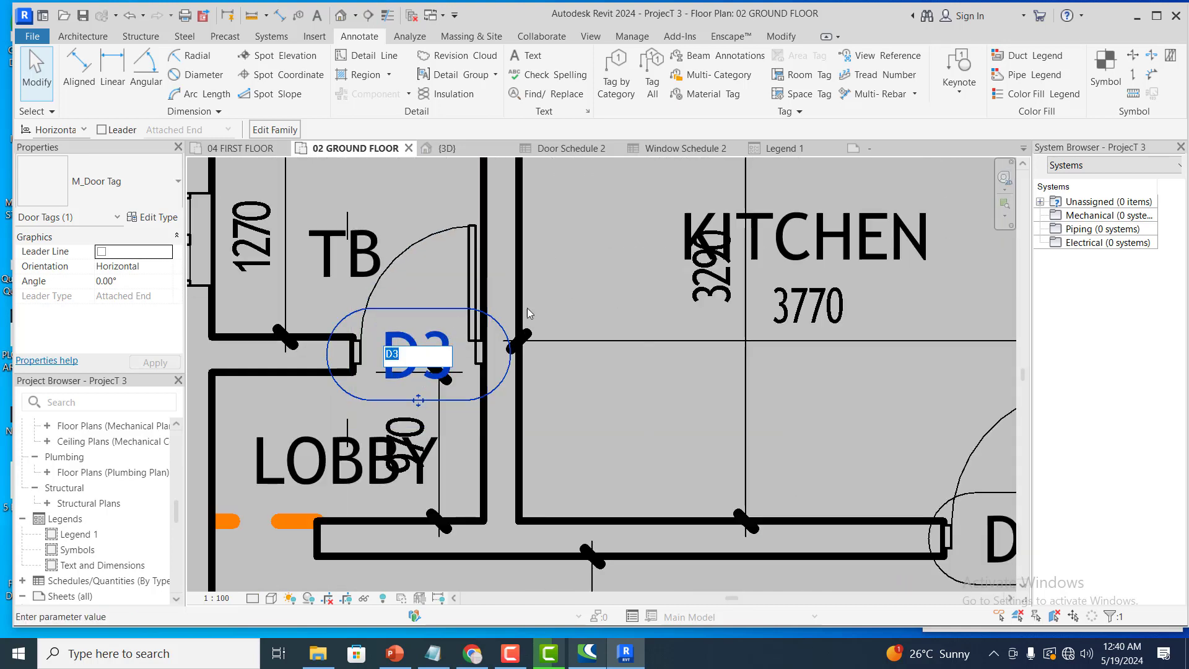
click(436, 309)
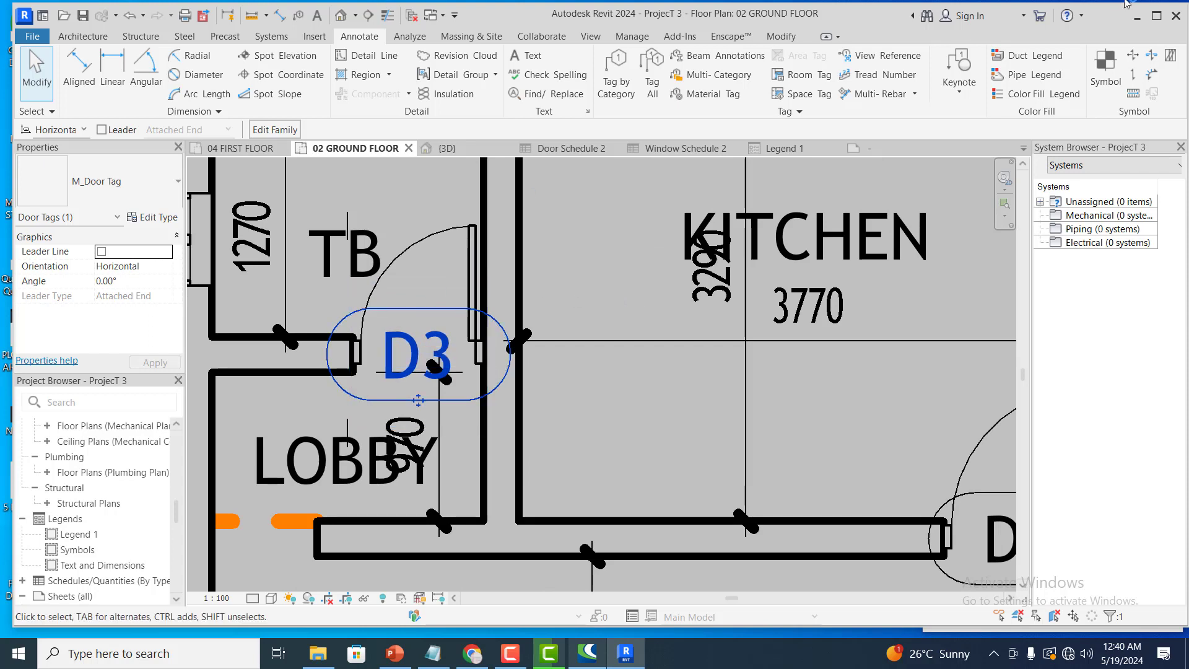
click(774, 37)
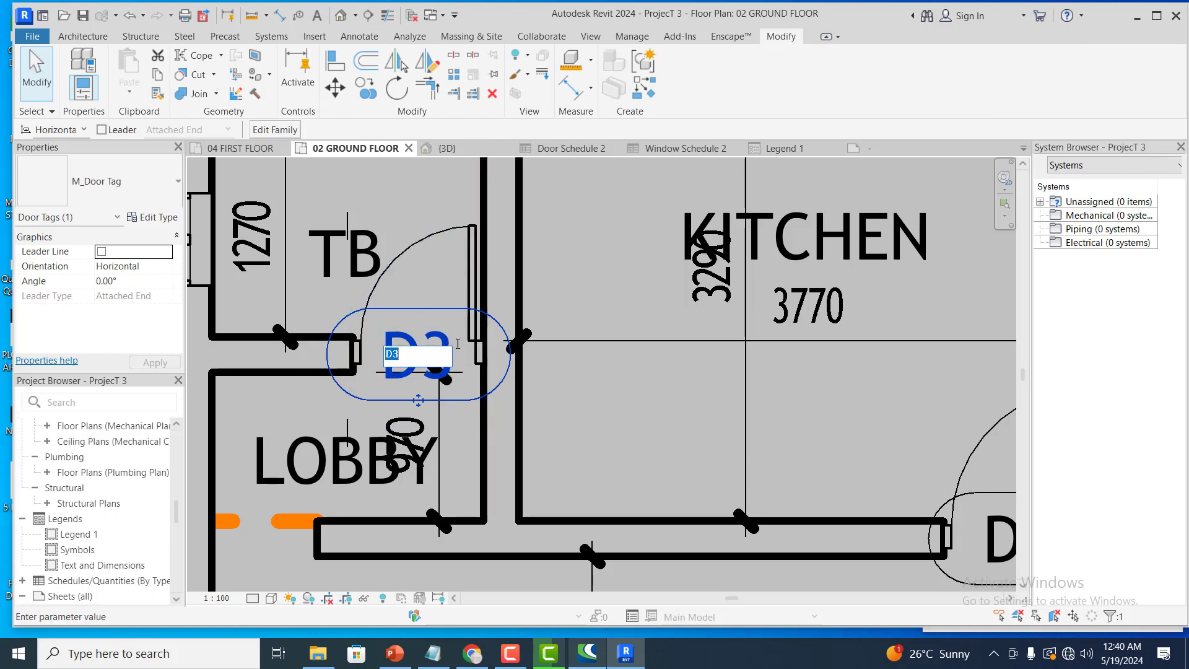
click(335, 87)
click(446, 307)
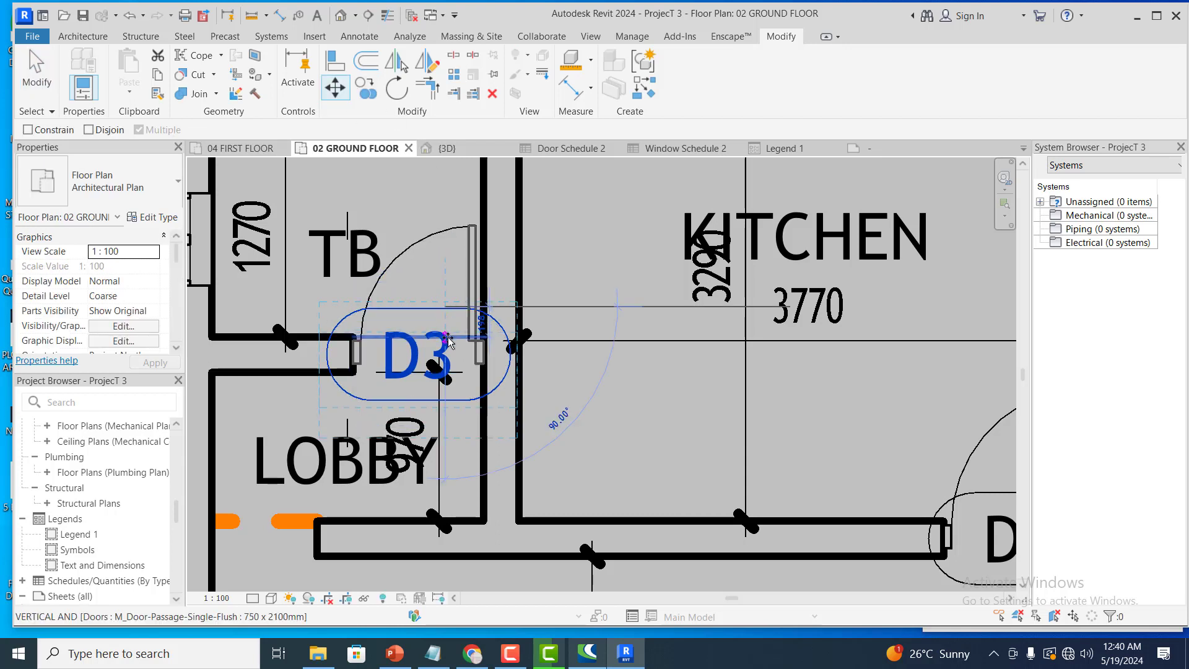
click(446, 337)
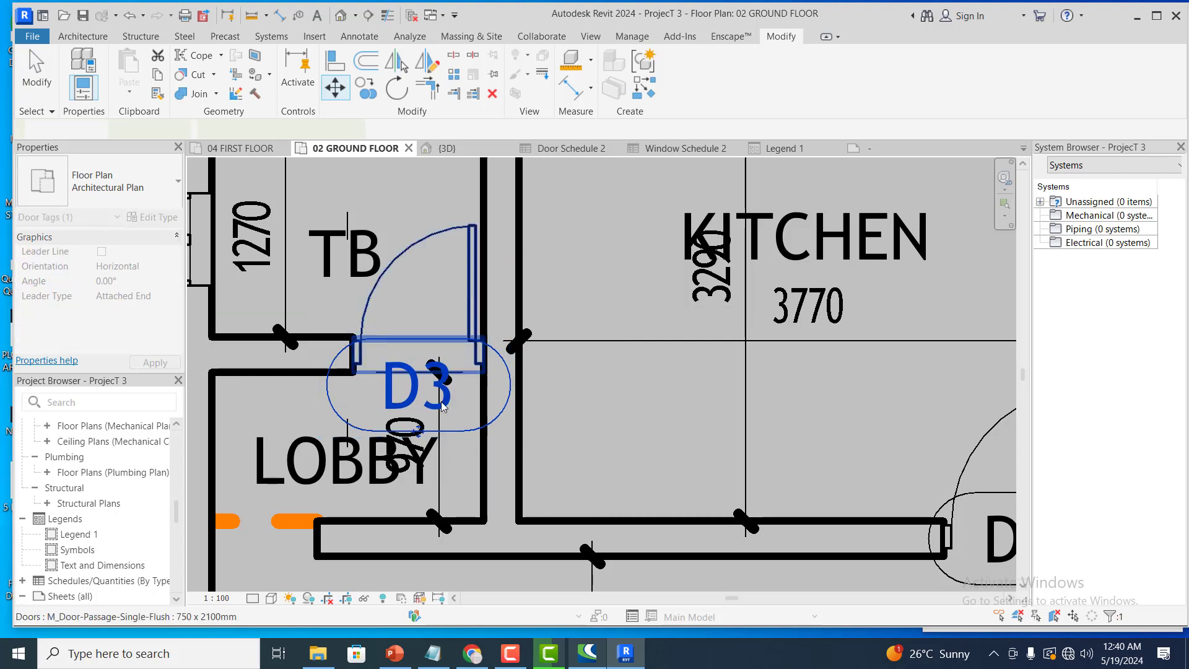
scroll(457, 278, down, 1)
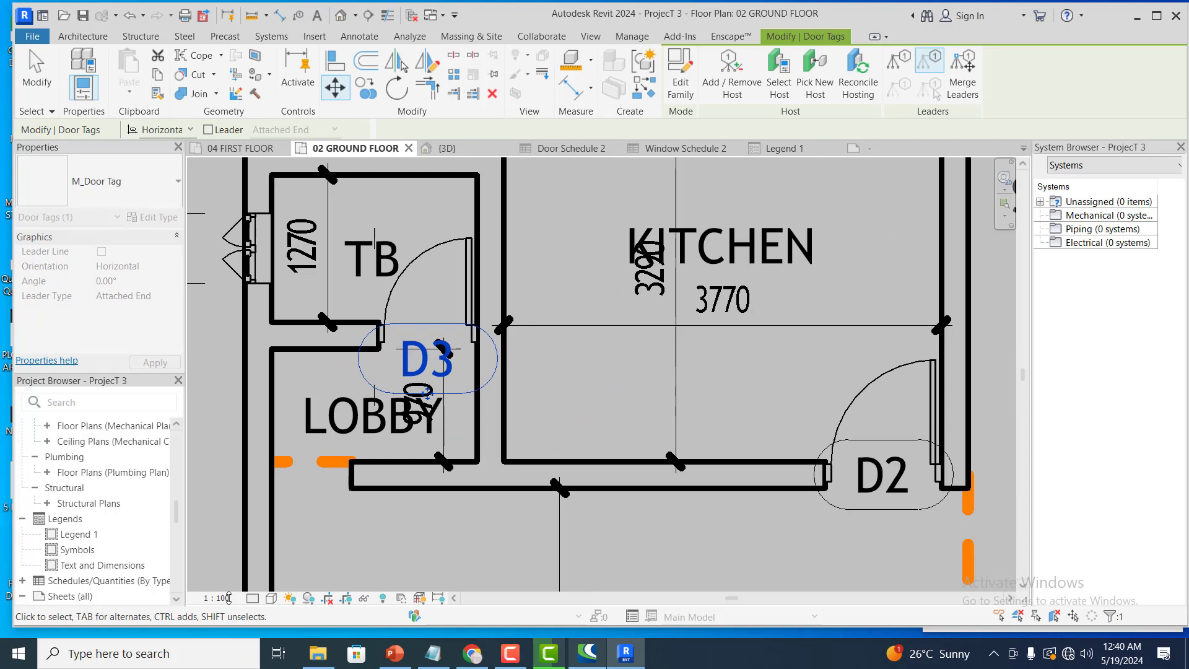
Try the floor plan at a view scale of 1:10 and restore it to 1:100
click(224, 598)
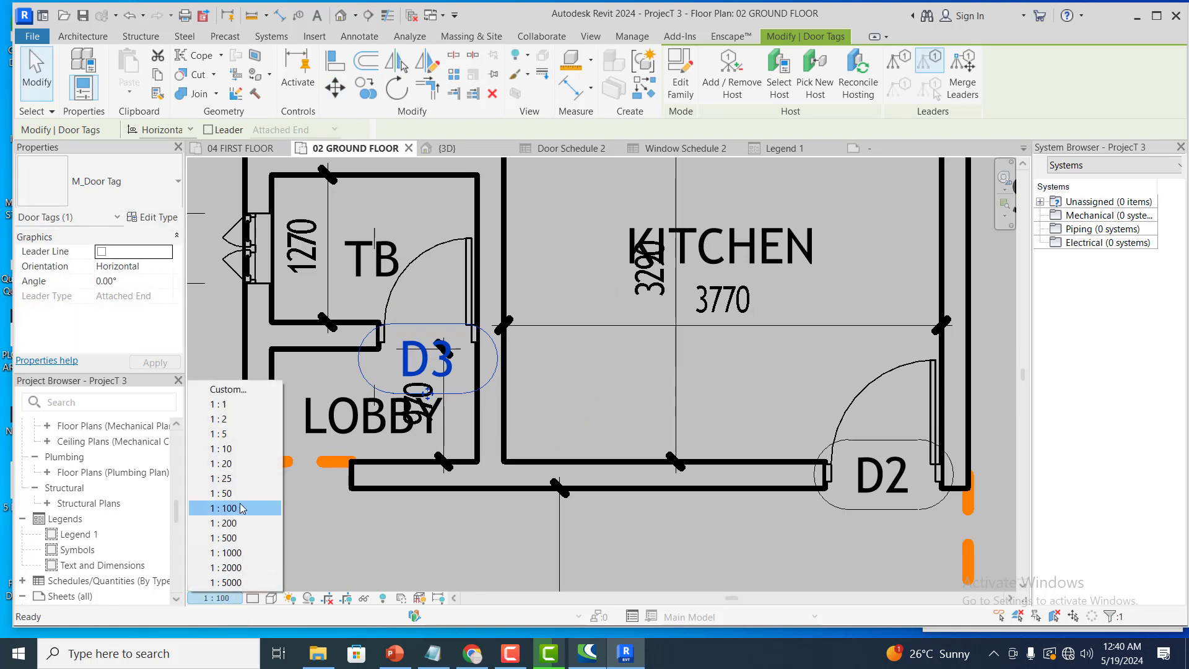
click(235, 446)
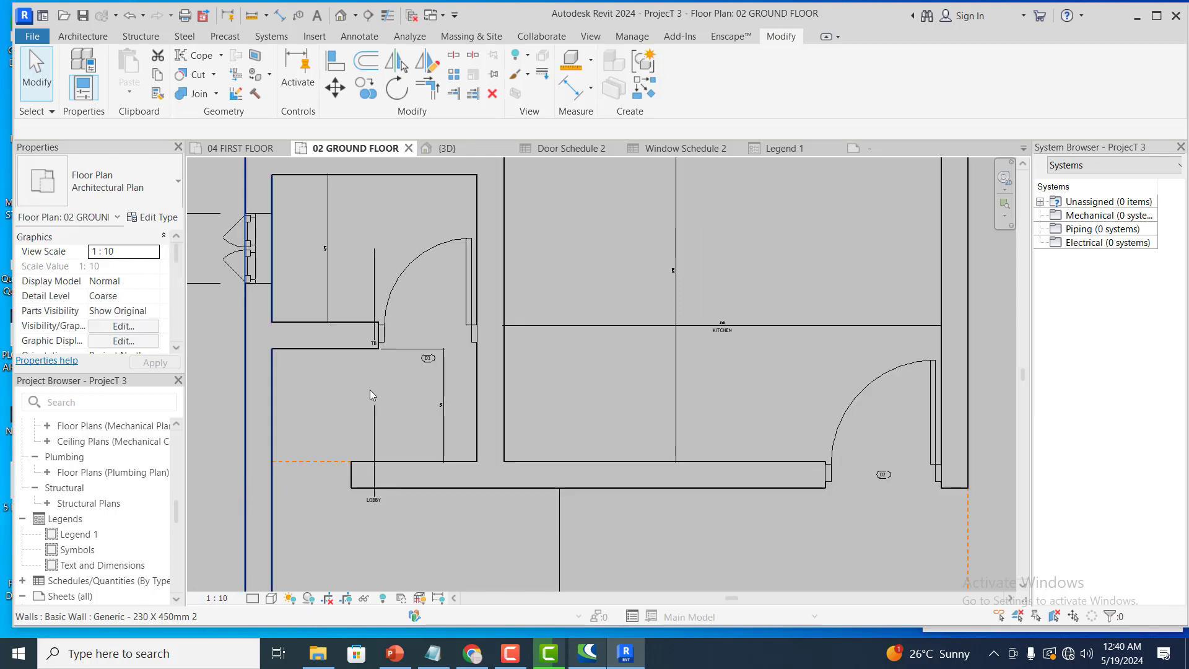
scroll(404, 346, up, 2)
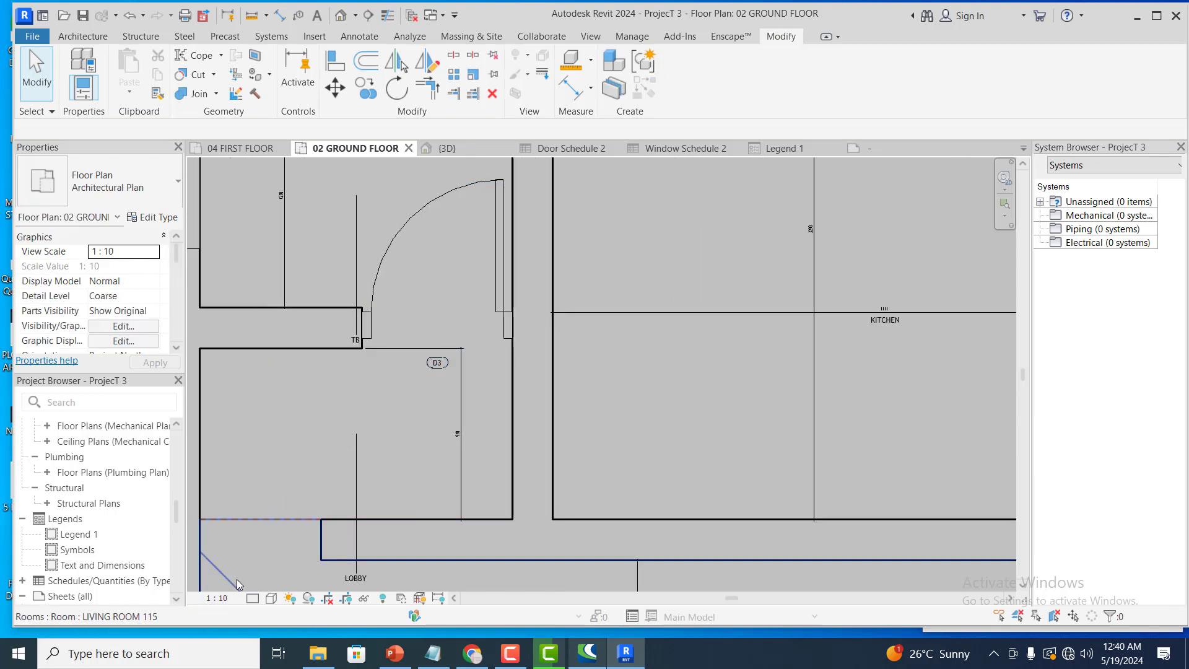
click(229, 598)
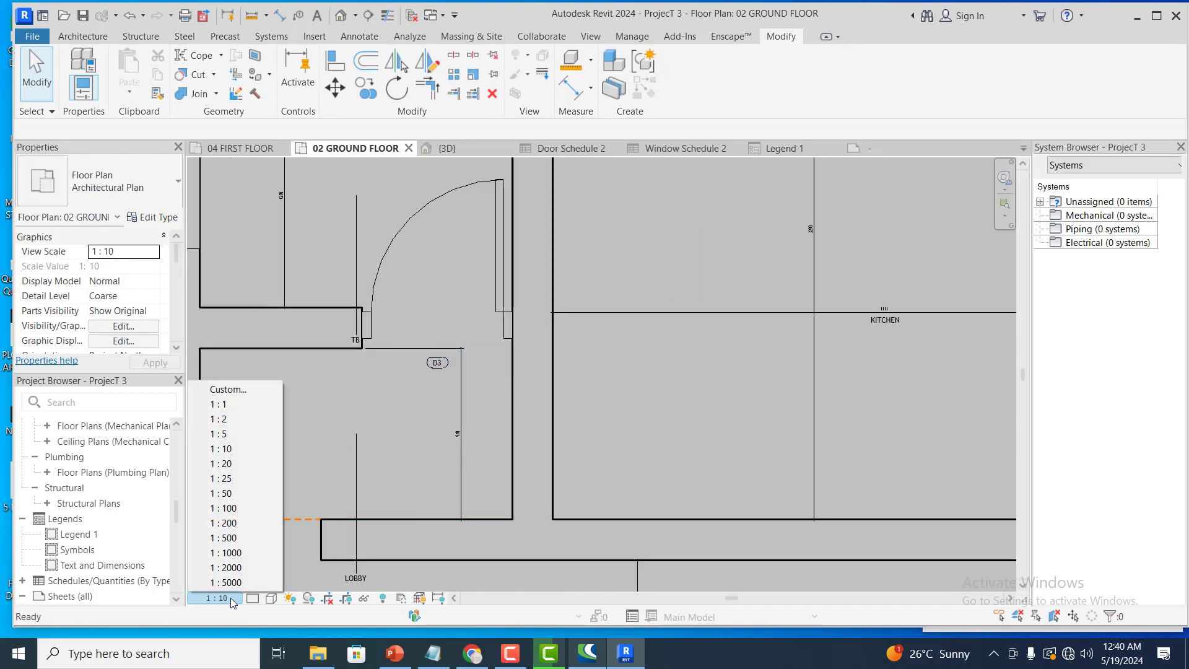
click(243, 509)
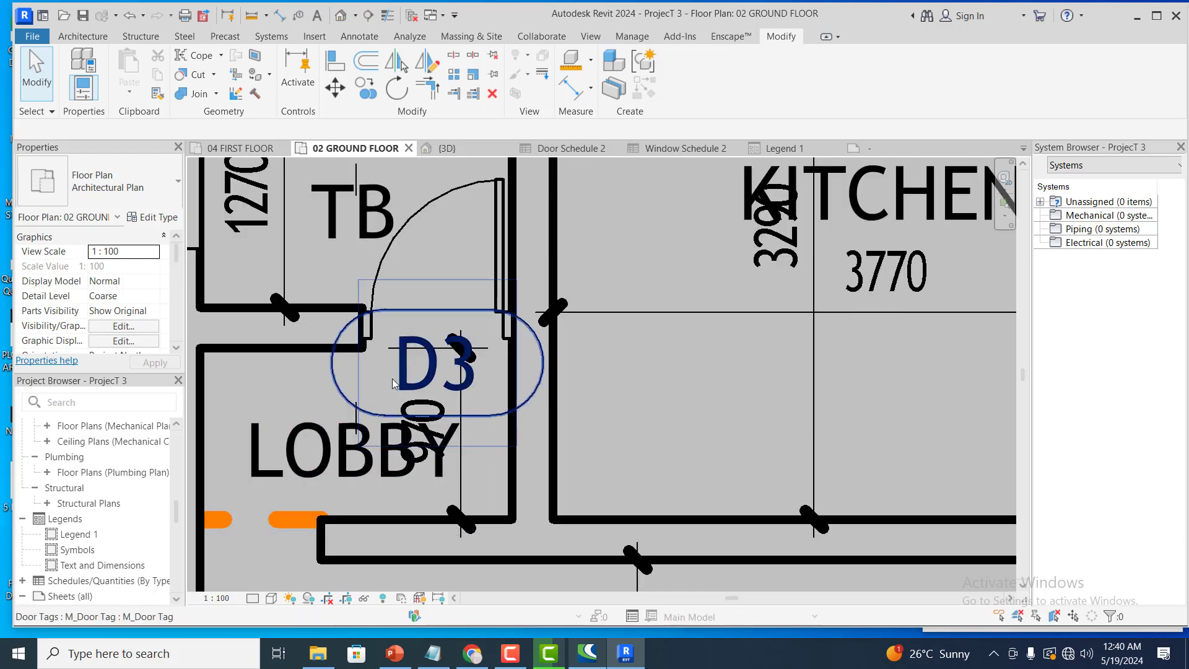
Turn on the leader for the D3 door tag and turn it off again
scroll(393, 378, down, 3)
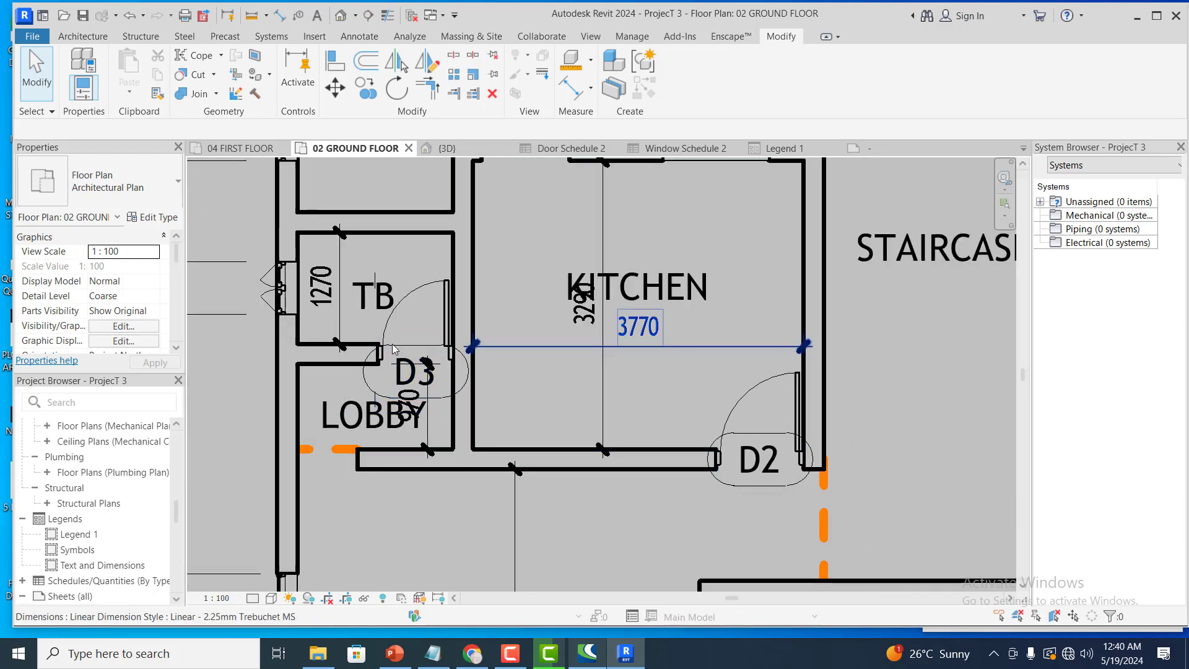
scroll(387, 346, up, 2)
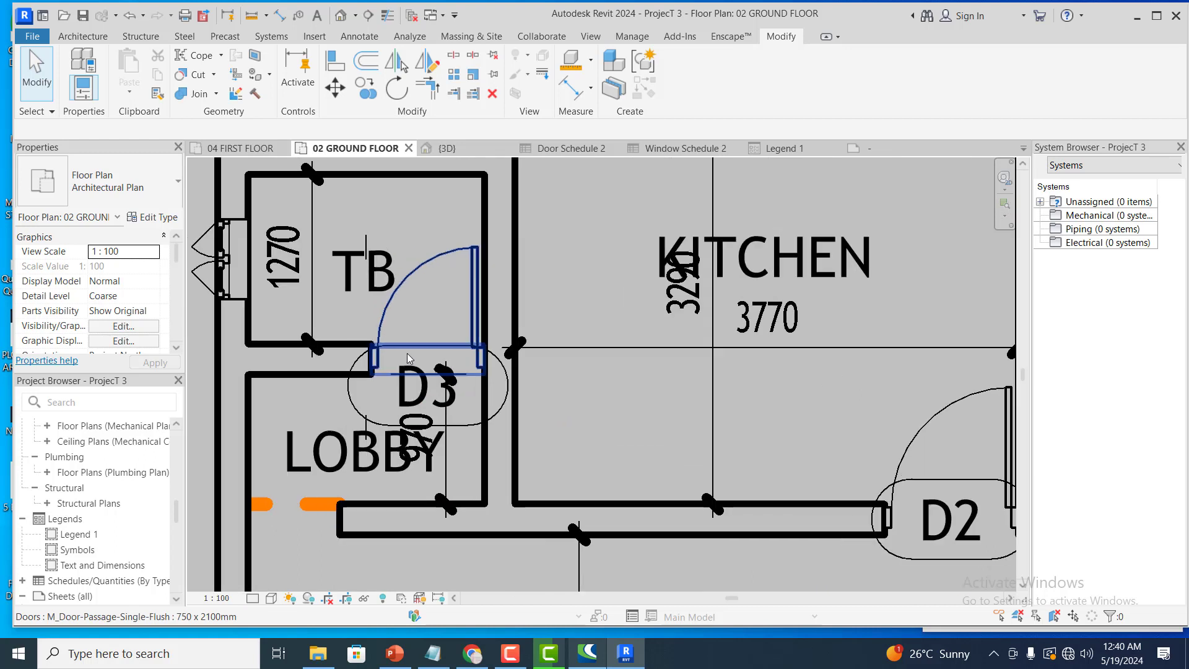
click(412, 400)
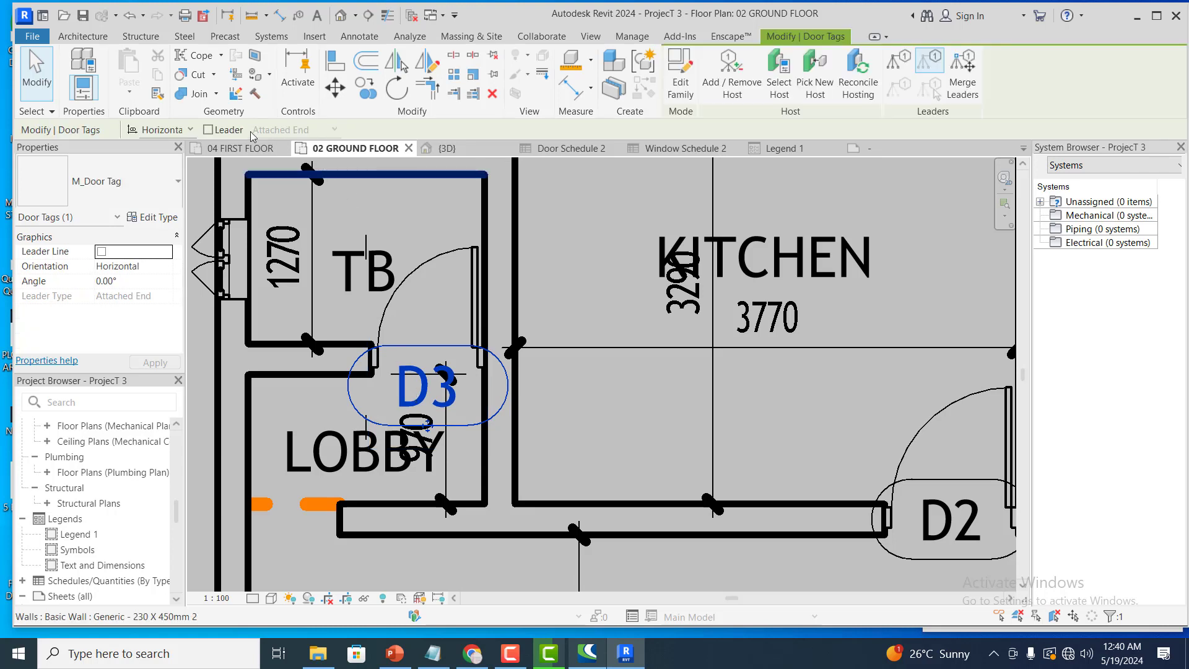
click(209, 130)
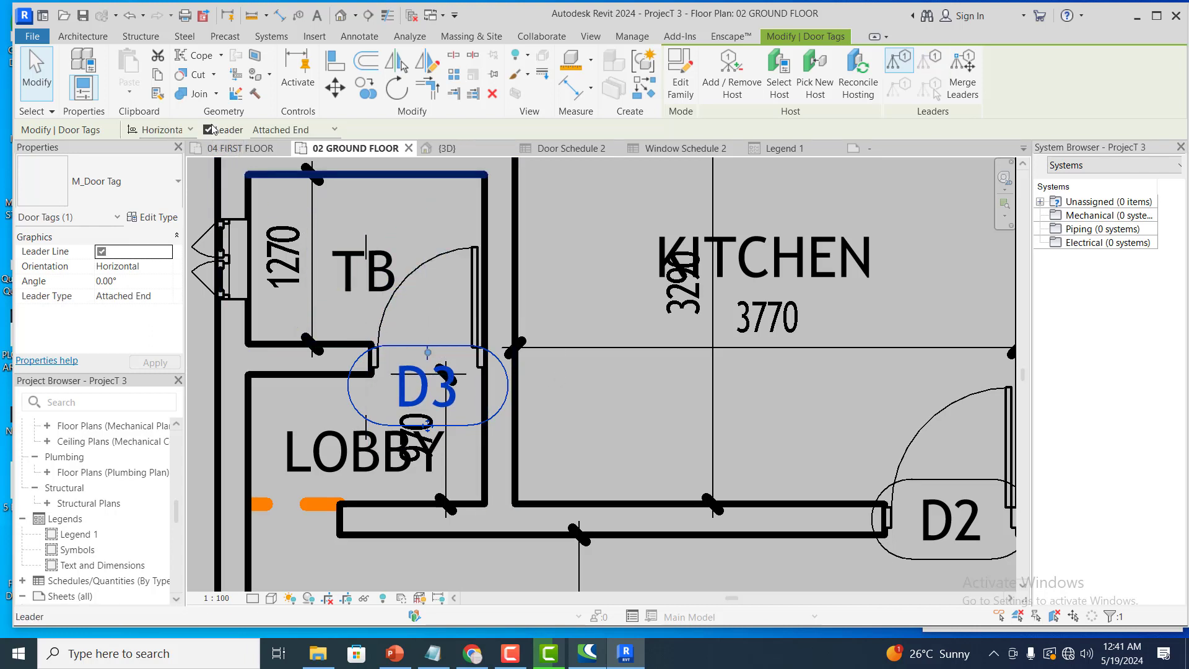
click(213, 130)
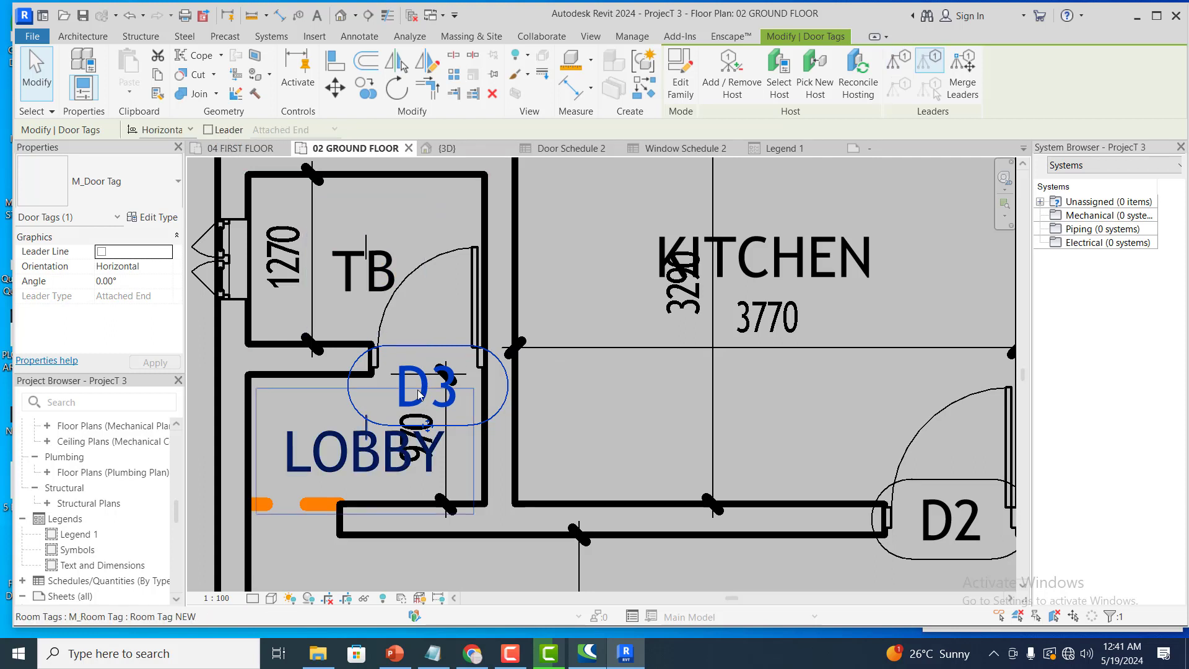
scroll(409, 359, down, 2)
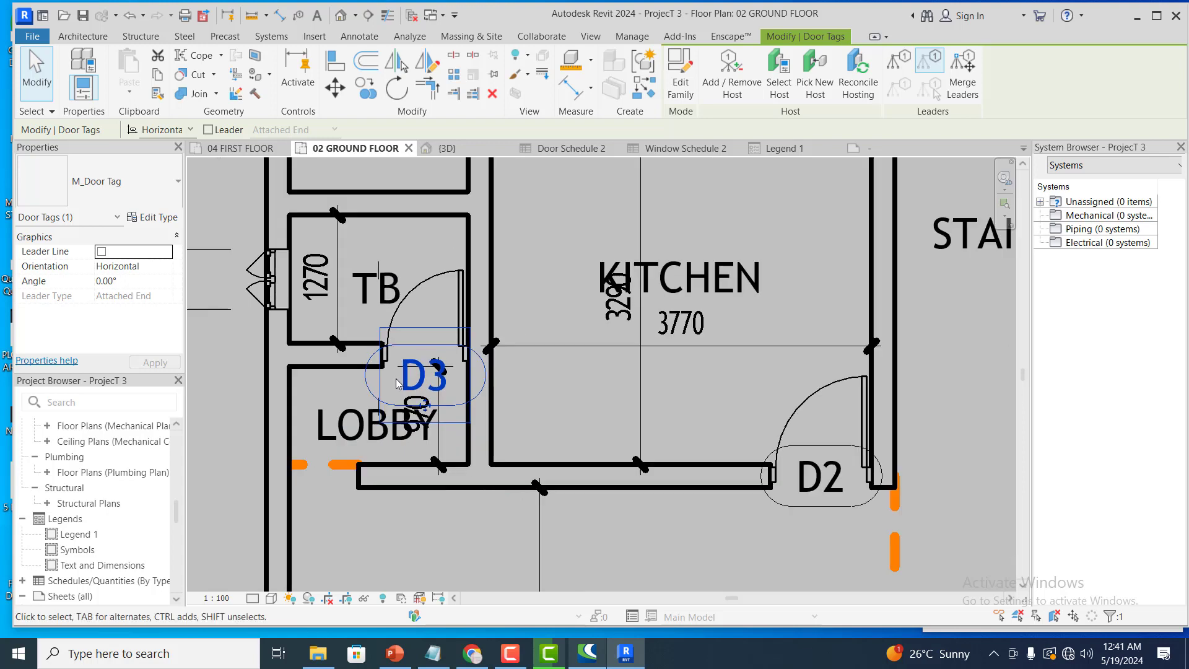
scroll(404, 381, up, 4)
scroll(385, 347, down, 4)
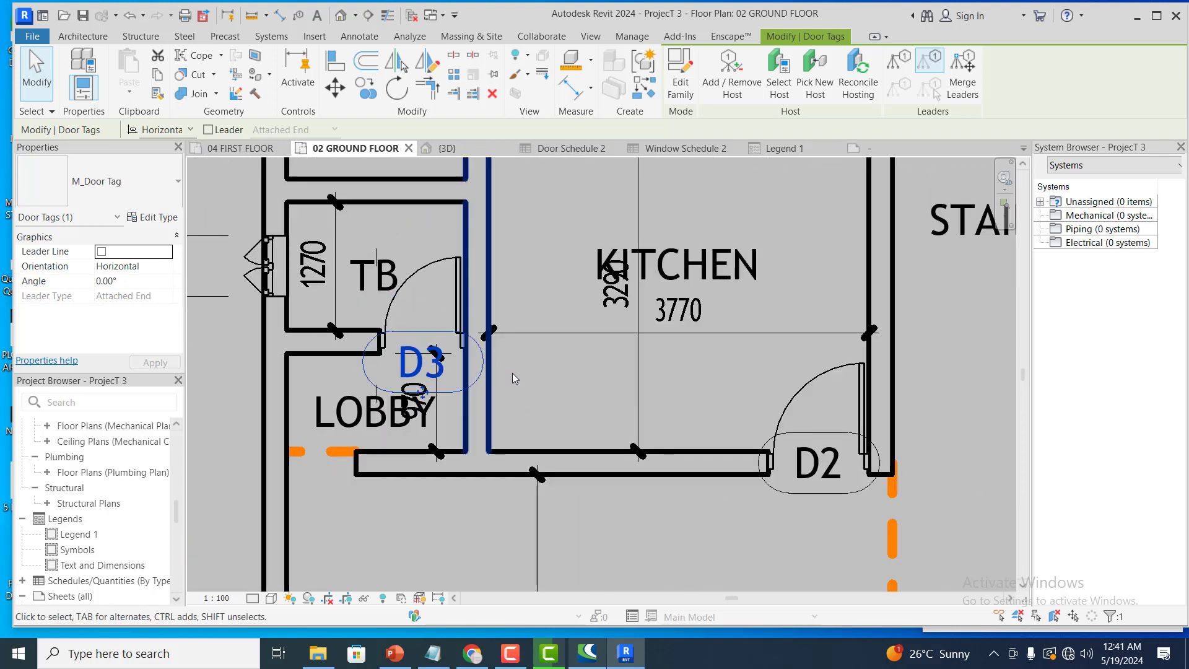
scroll(533, 374, down, 3)
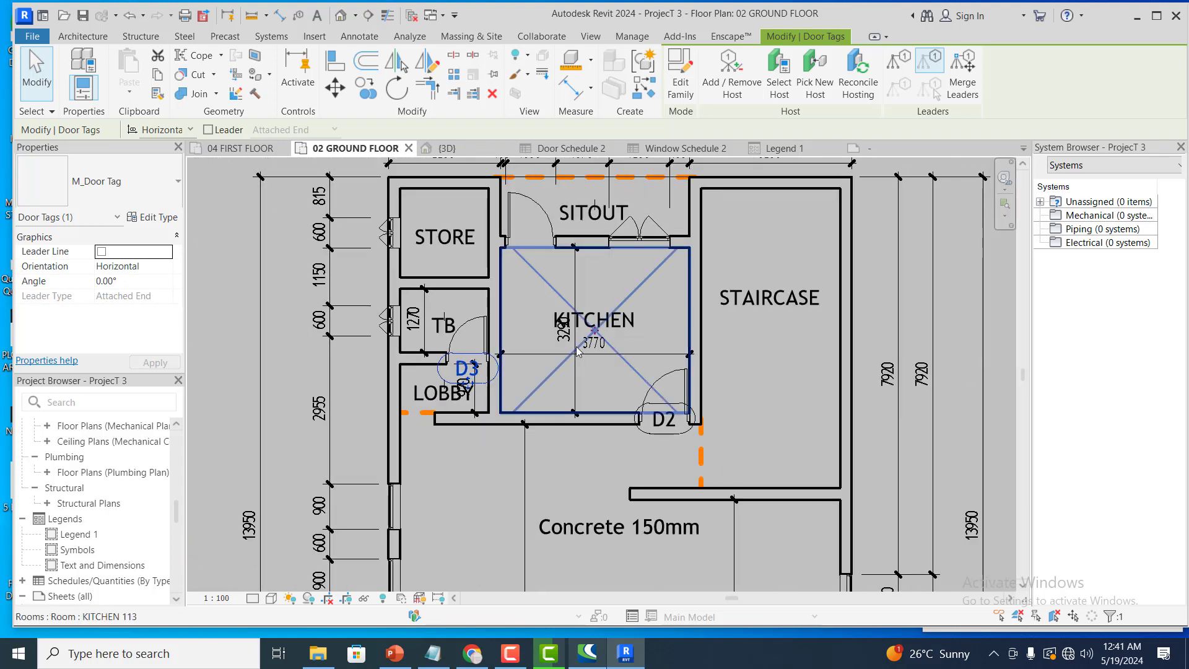
Start Tag All for all objects in the current view and include the Window Tags category
click(290, 249)
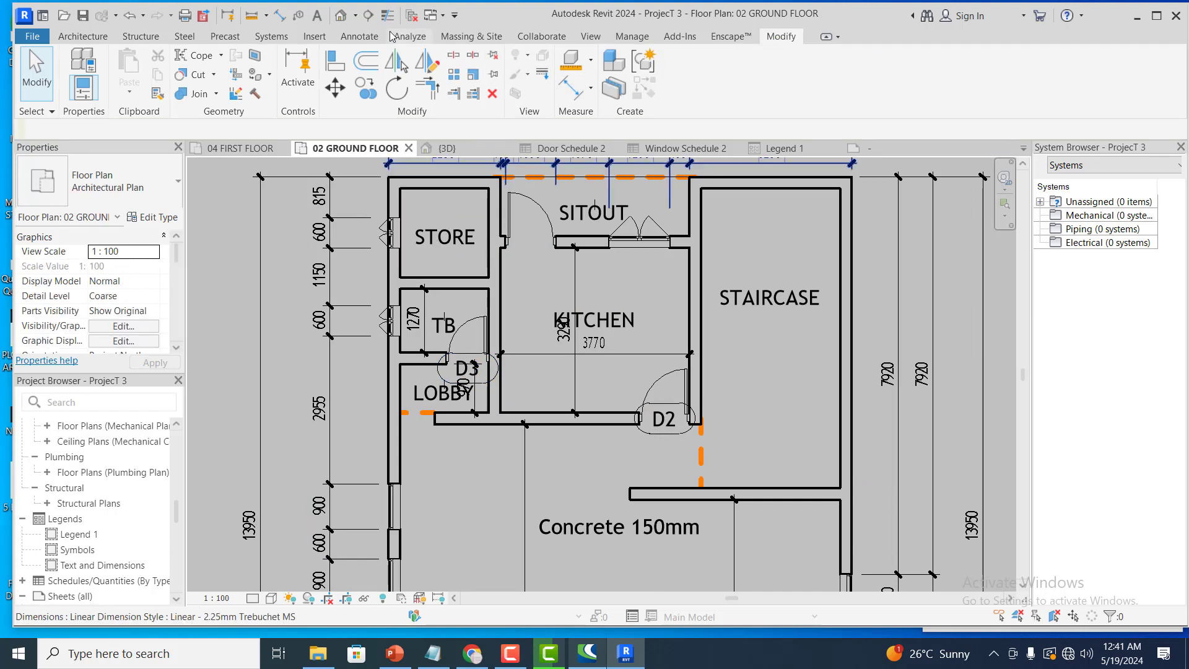
click(360, 36)
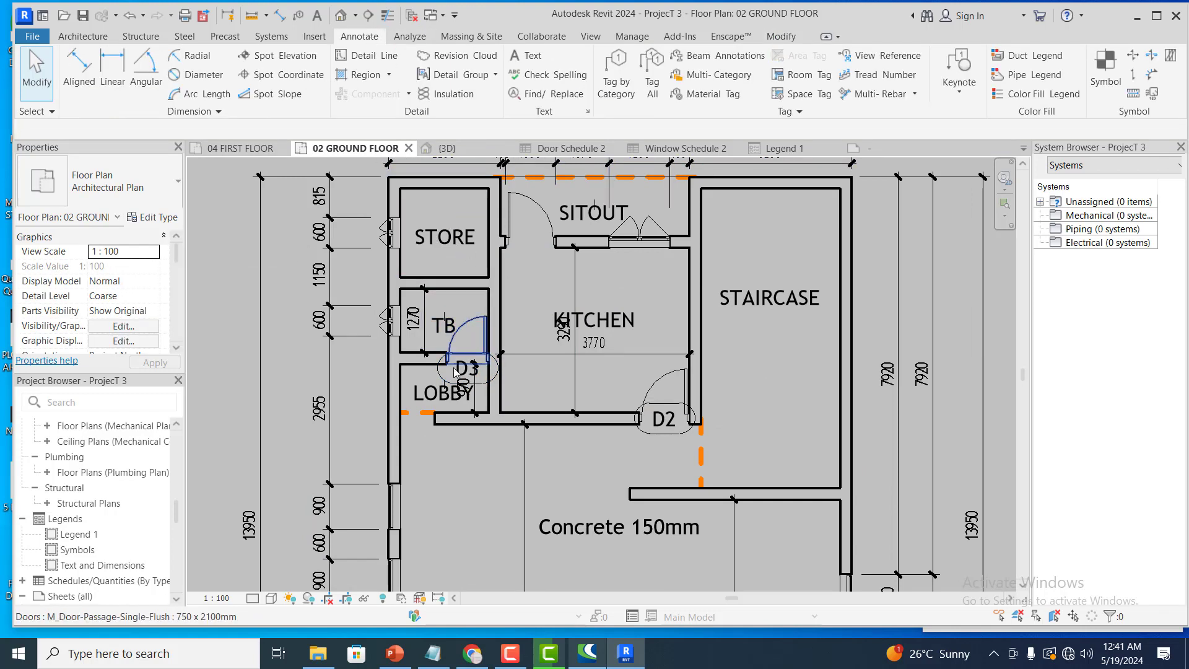
click(652, 73)
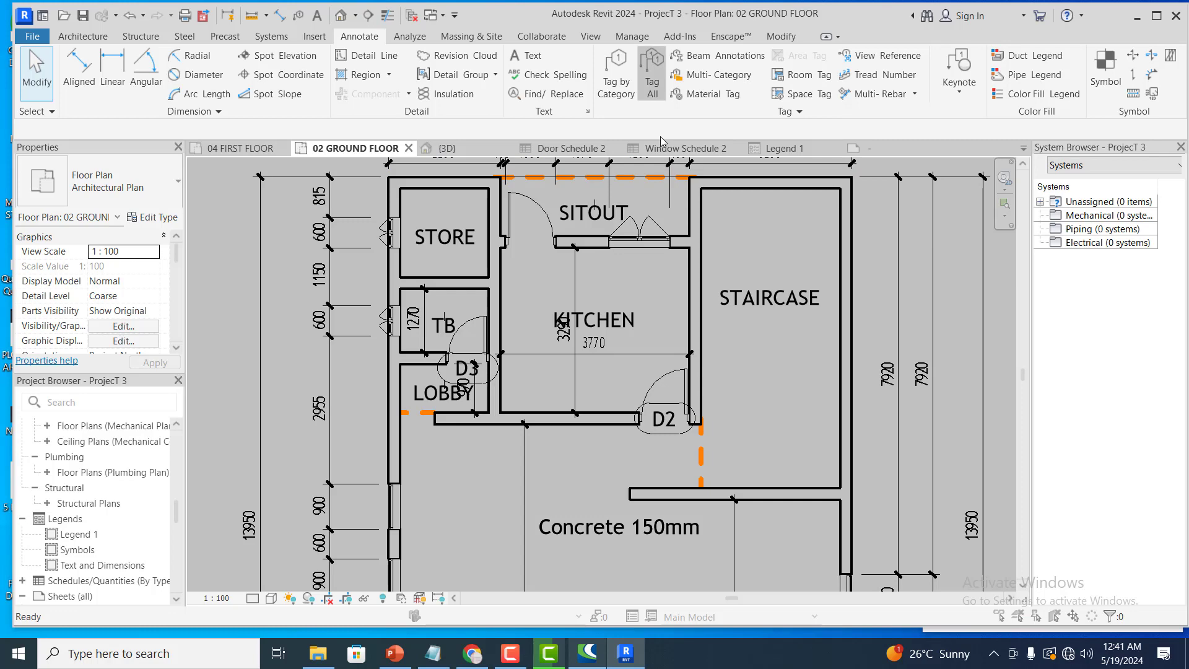
scroll(618, 309, down, 12)
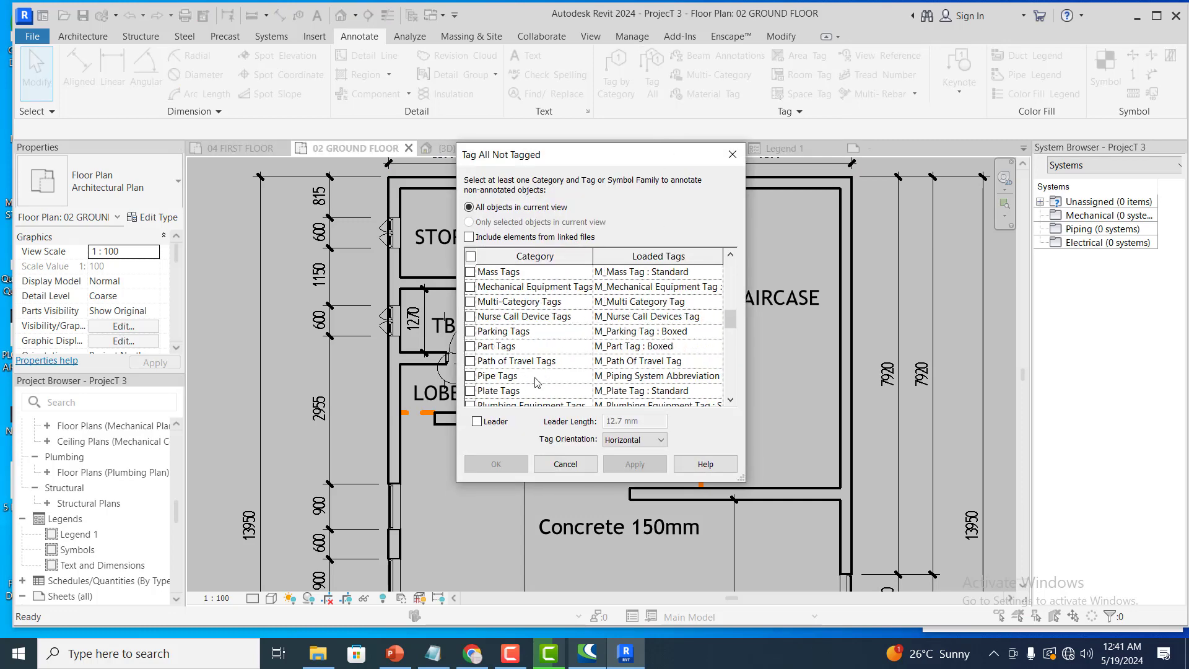
scroll(509, 393, down, 4)
scroll(511, 389, up, 5)
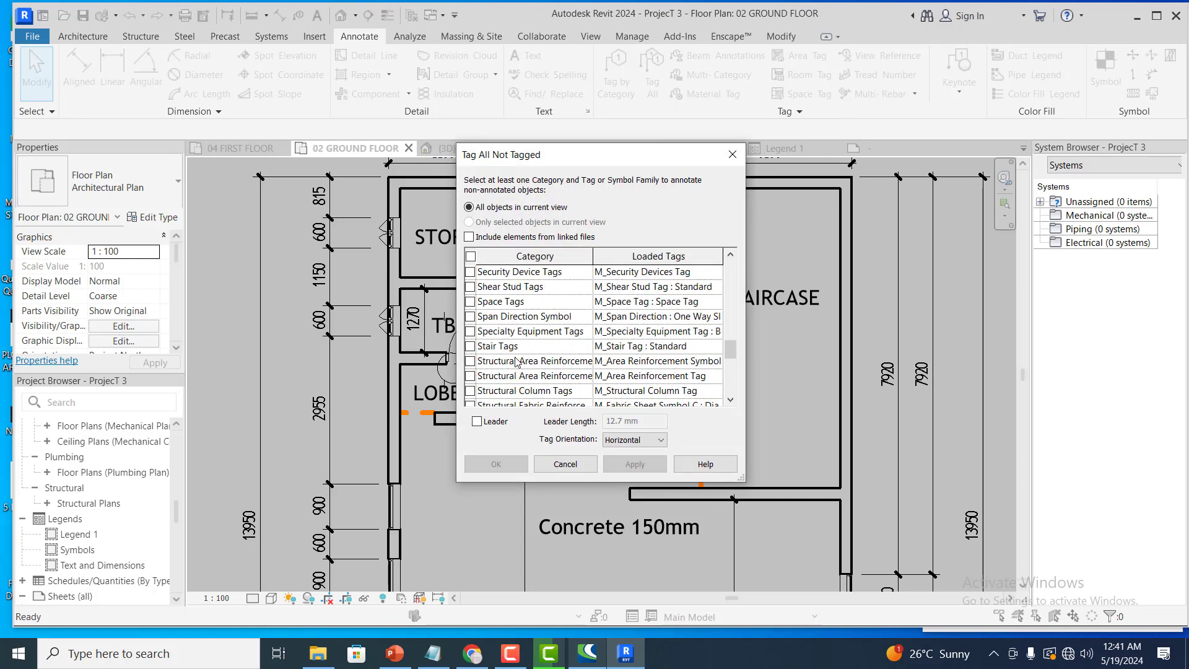
scroll(513, 384, down, 6)
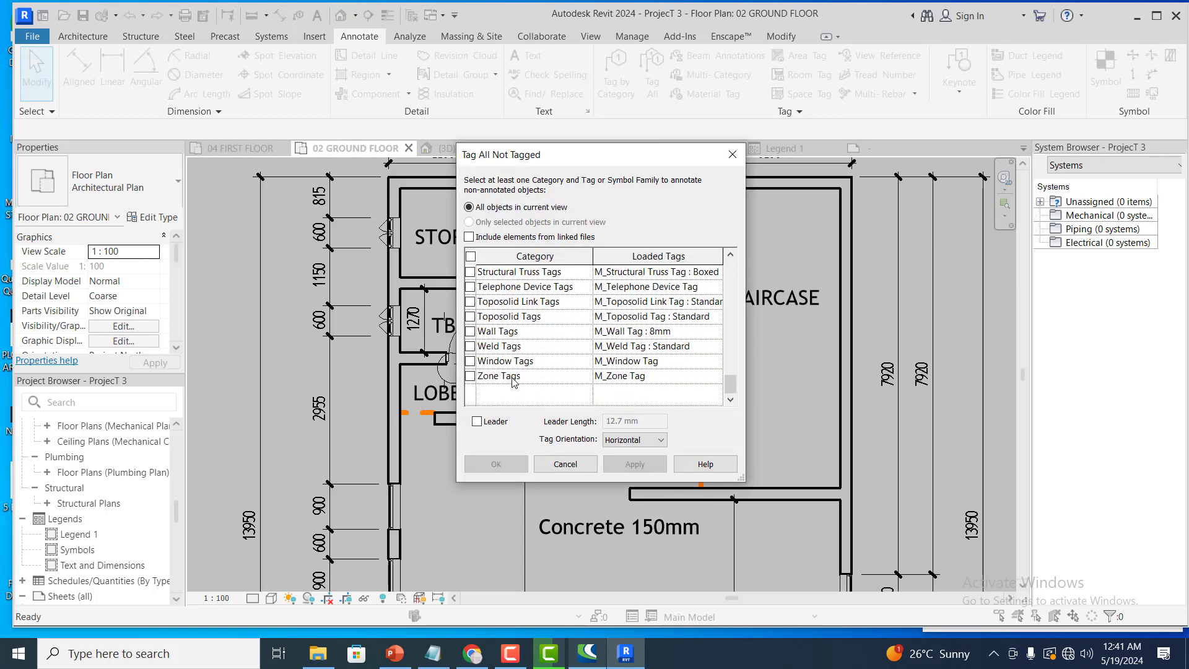
click(470, 361)
Include the Door Tags category as well and apply tags to all untagged doors and windows without leaders
scroll(483, 298, up, 15)
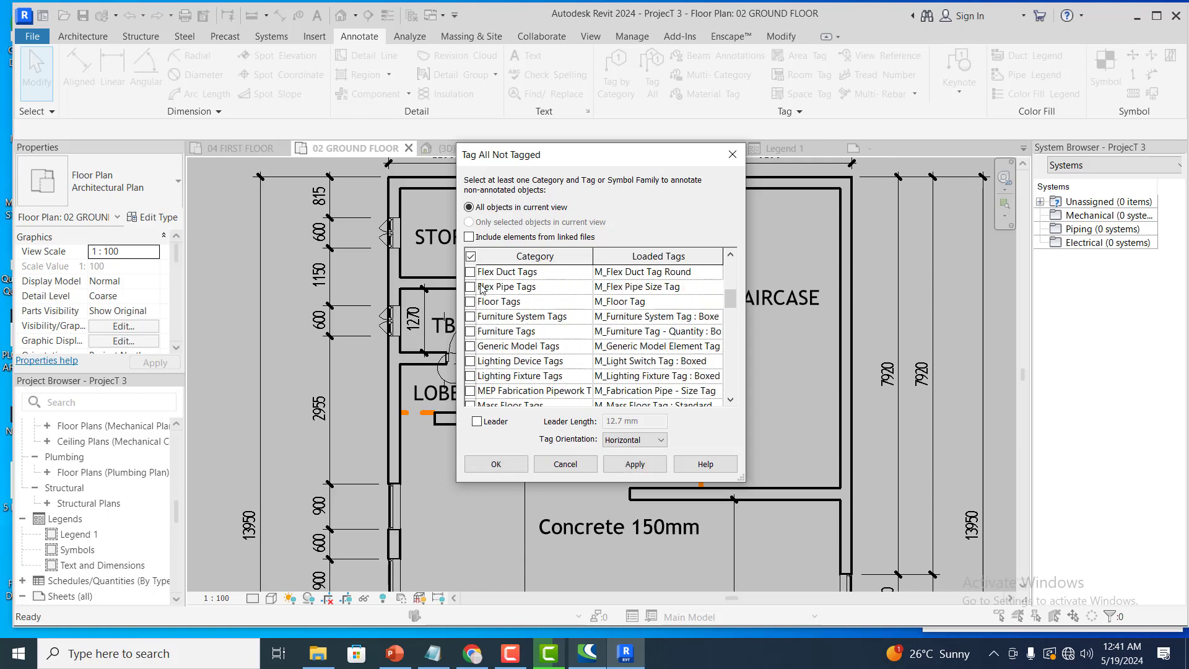
scroll(482, 355, down, 2)
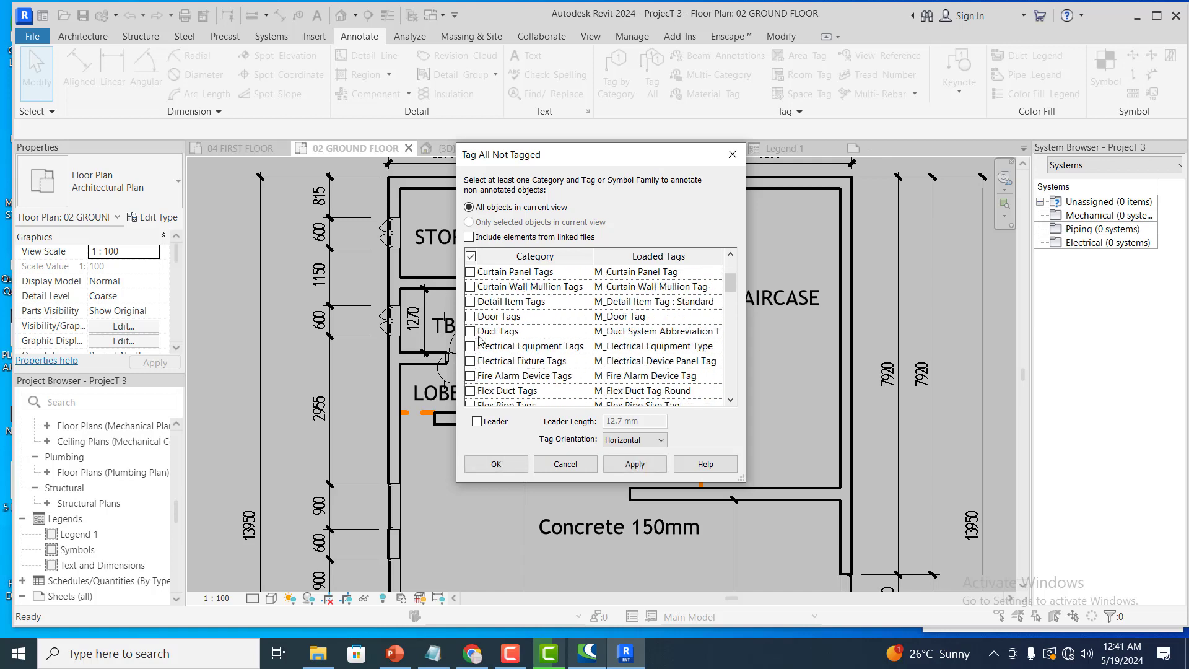
click(635, 464)
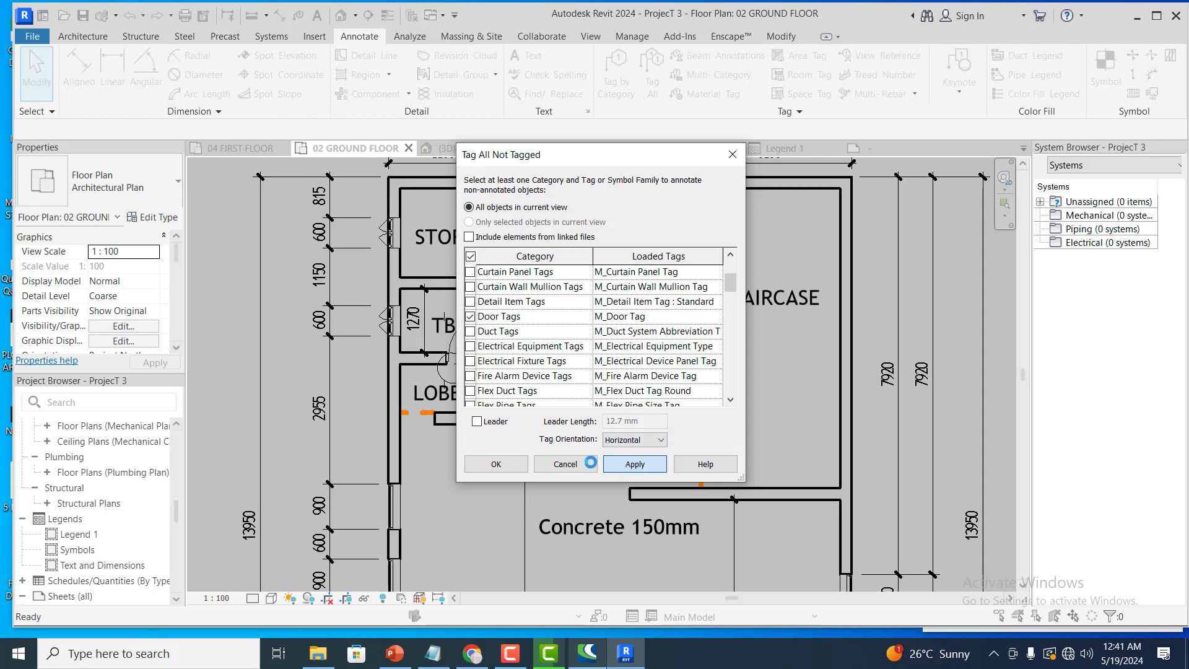
click(511, 465)
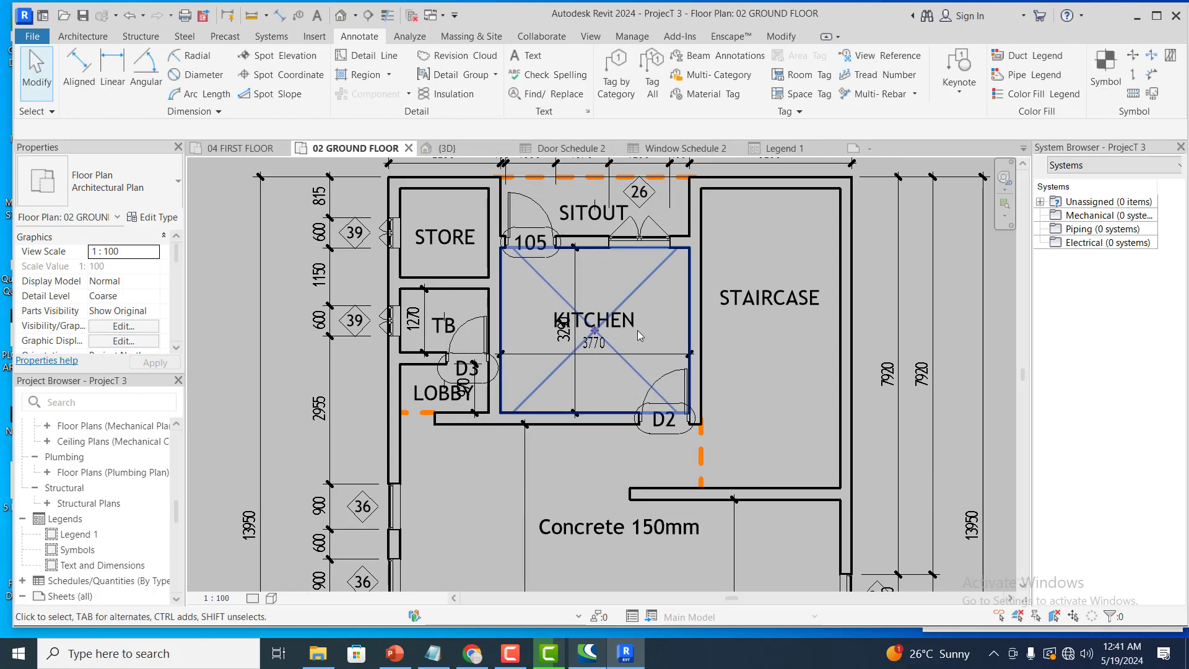
Examine the new window tags around the living room and entrance walls of the ground floor plan
scroll(637, 329, down, 6)
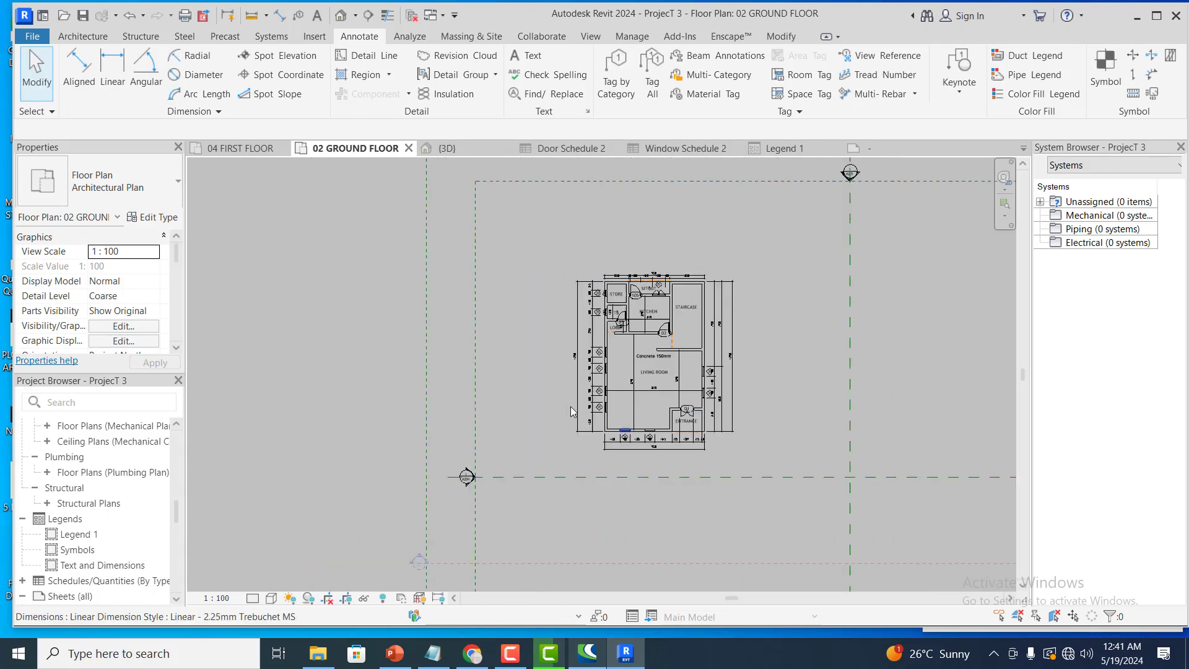
scroll(608, 389, up, 5)
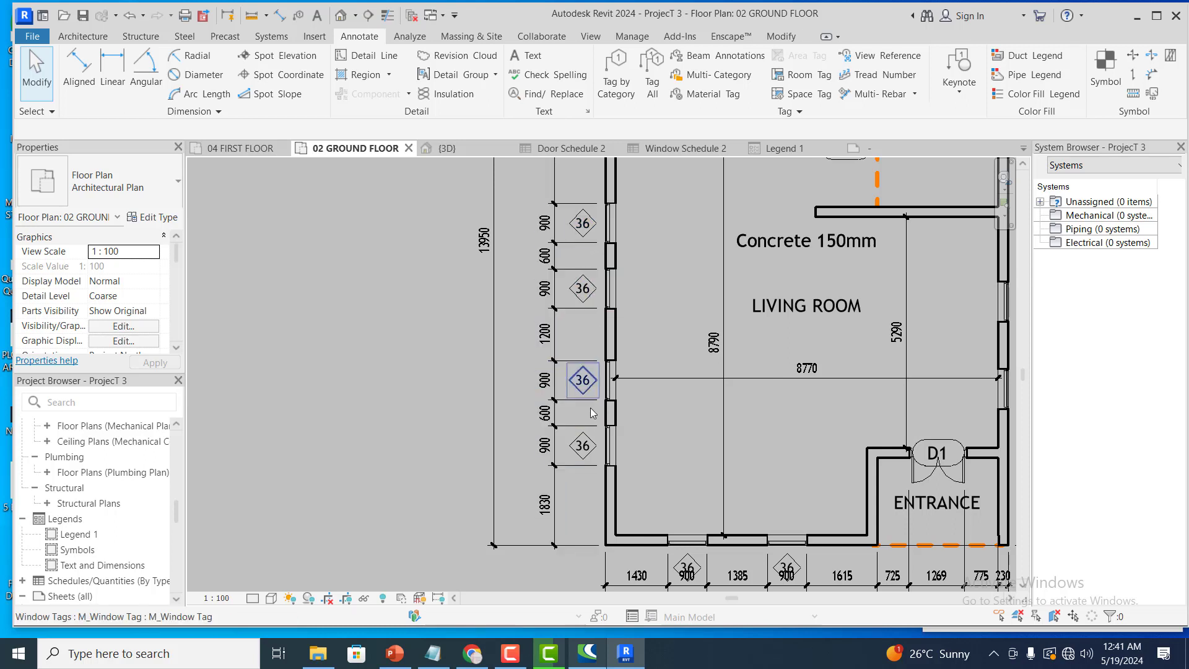
scroll(601, 512, down, 1)
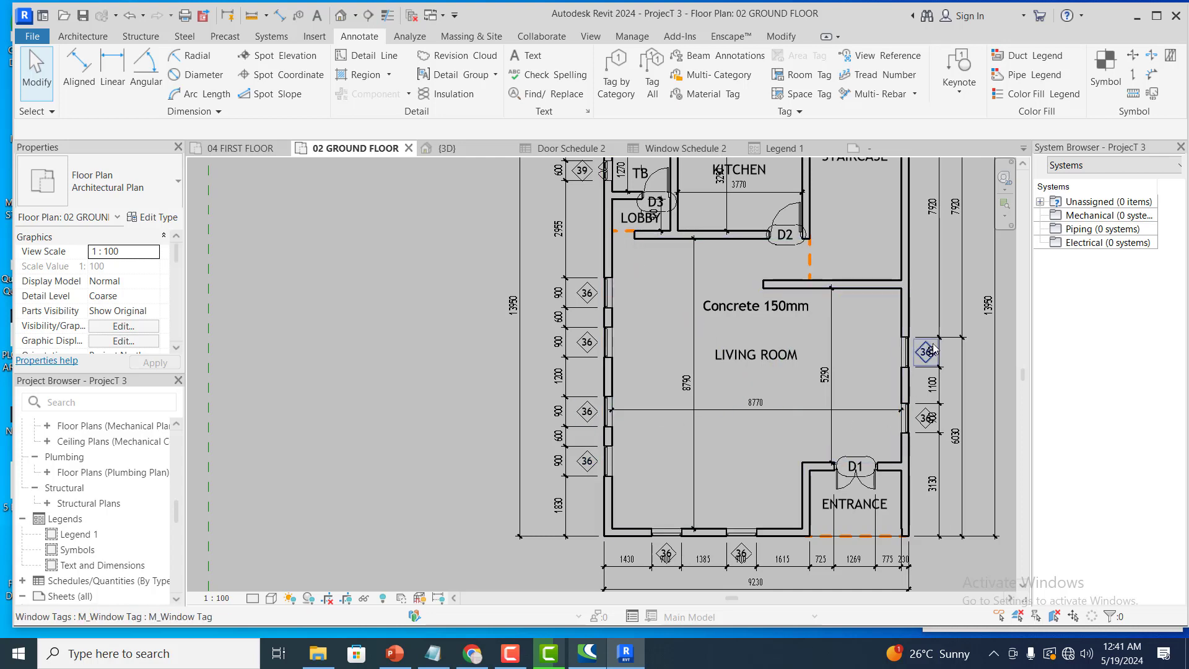
scroll(926, 378, up, 1)
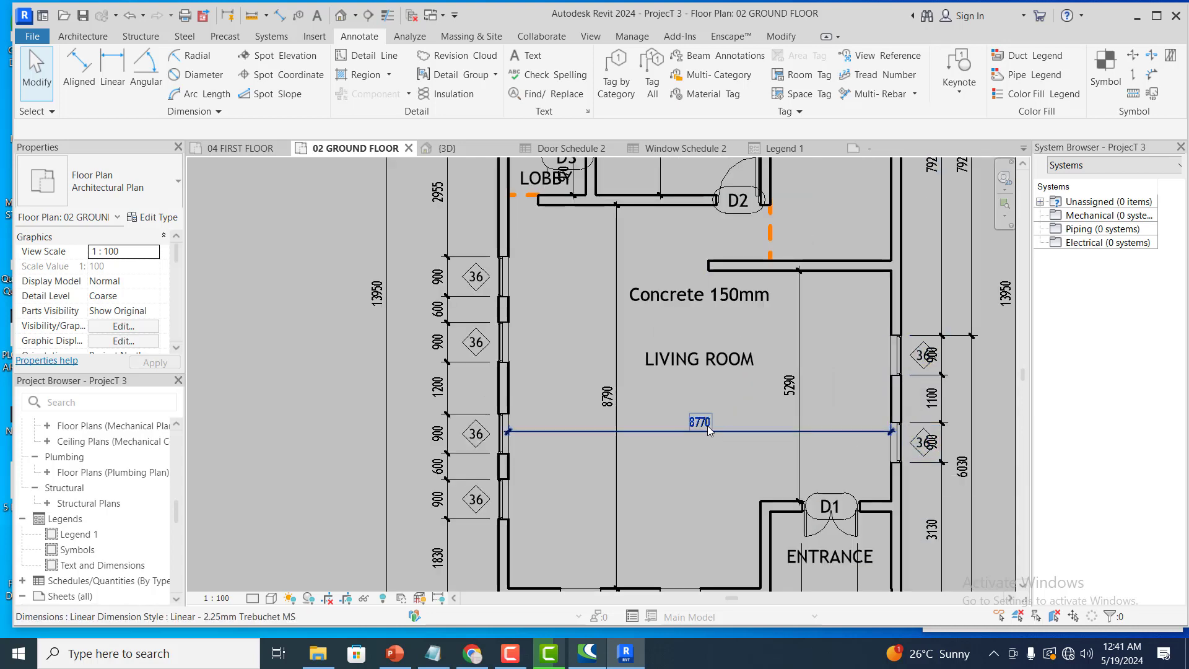
scroll(632, 409, down, 2)
scroll(612, 573, up, 1)
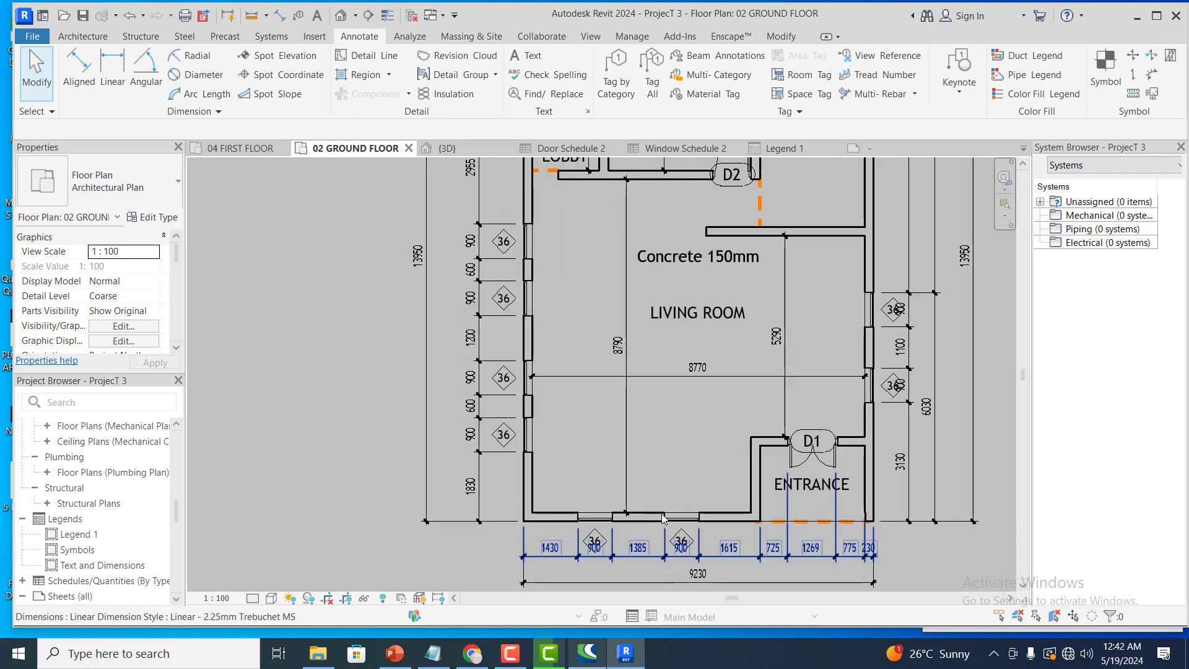
scroll(663, 518, down, 2)
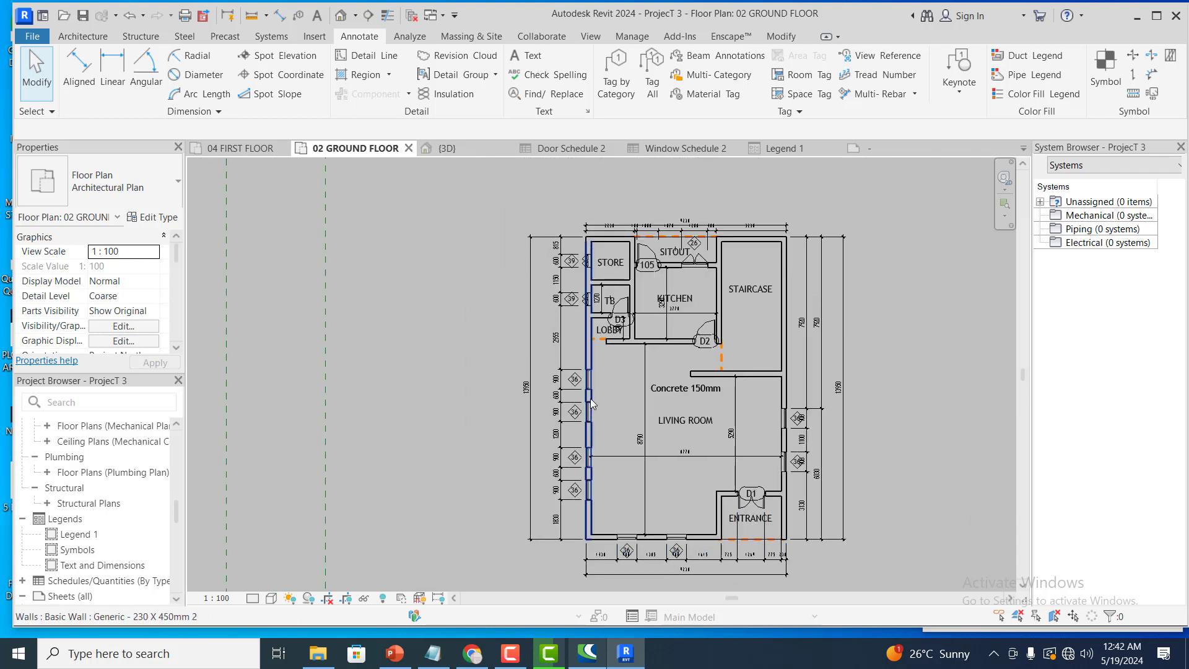
Check the new door and window tags around the store, TB, kitchen and sitout against the rest of the plan
scroll(600, 245, up, 3)
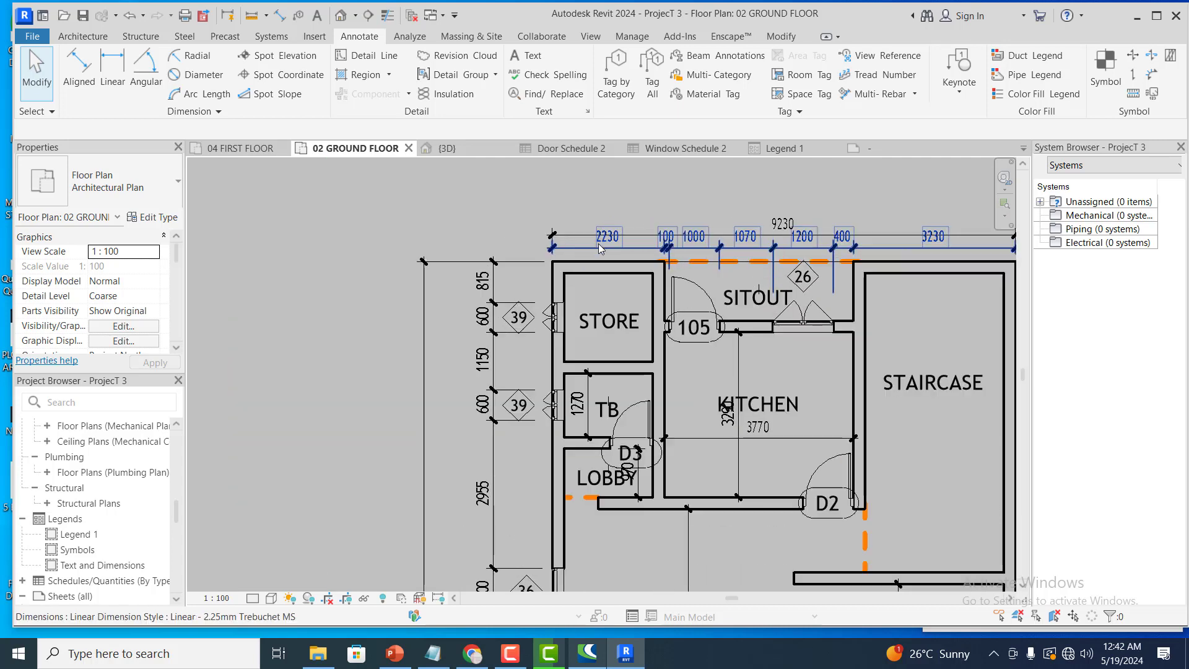
scroll(600, 248, up, 1)
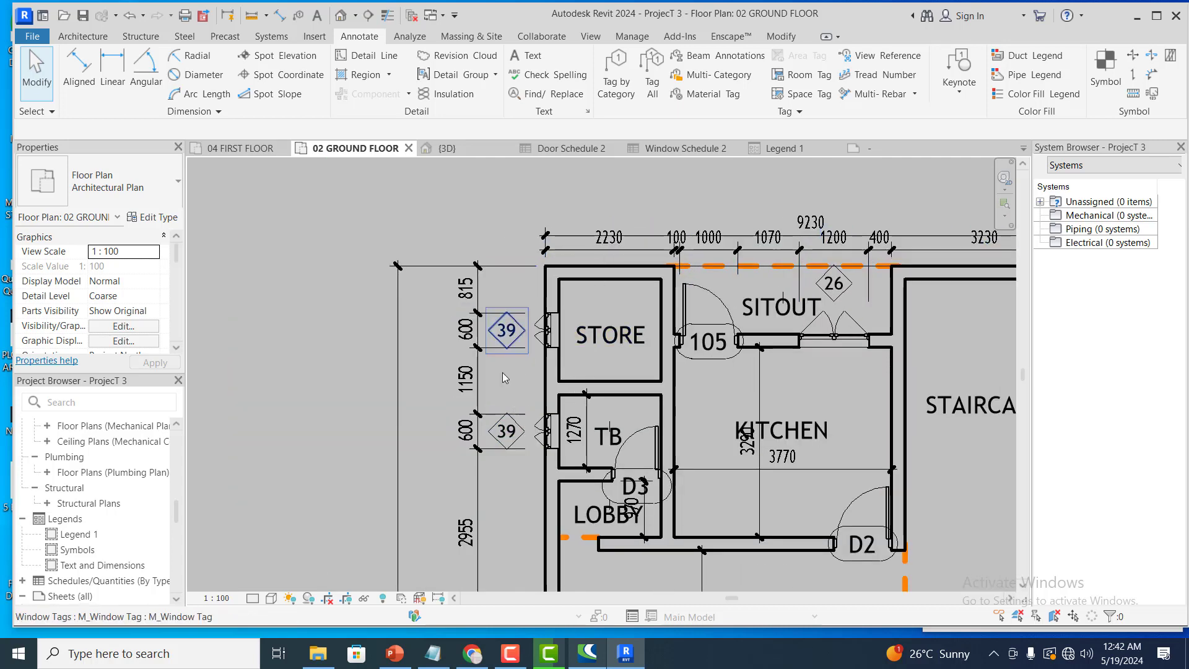
scroll(527, 345, down, 1)
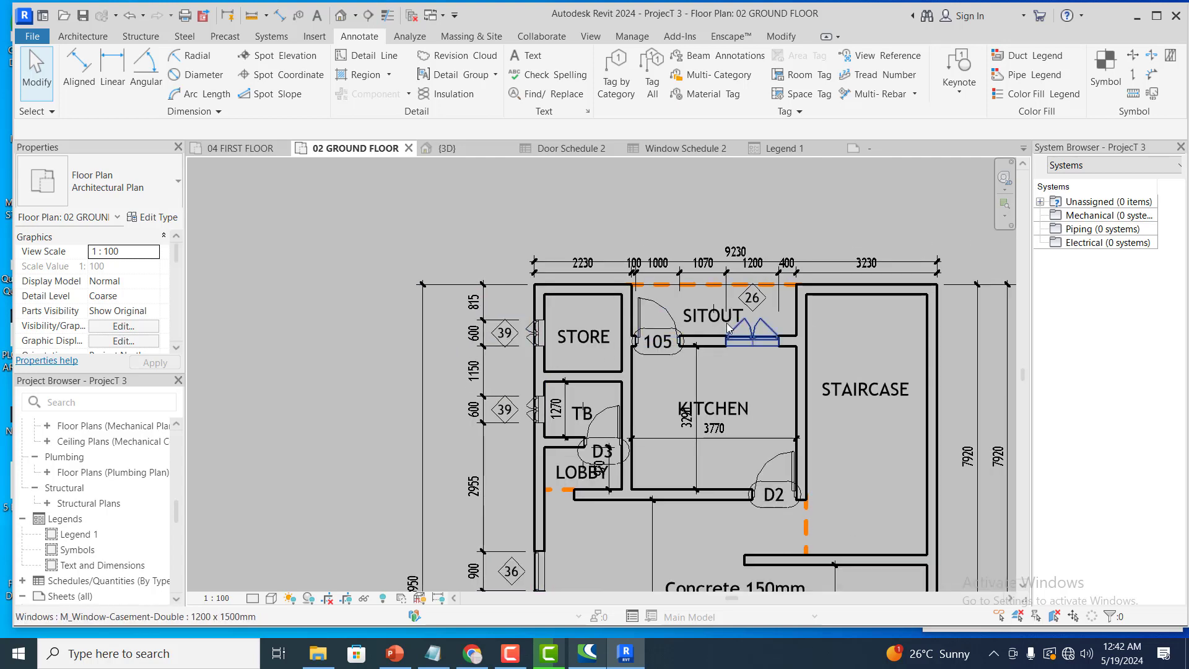
scroll(756, 301, up, 1)
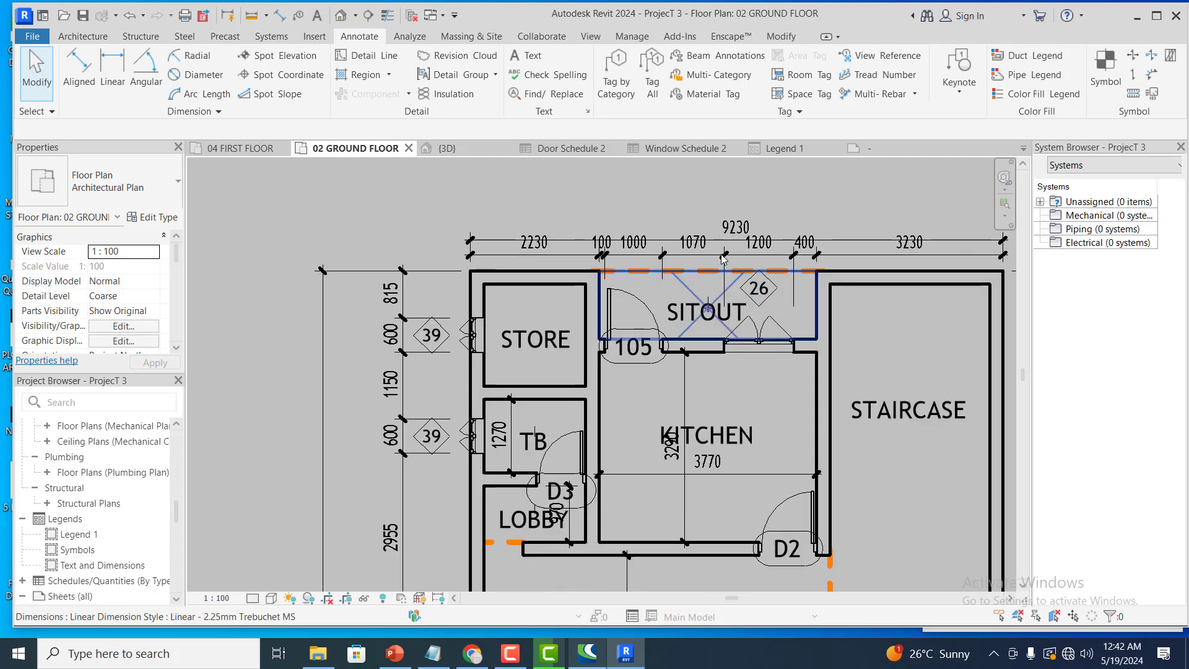
scroll(722, 253, down, 3)
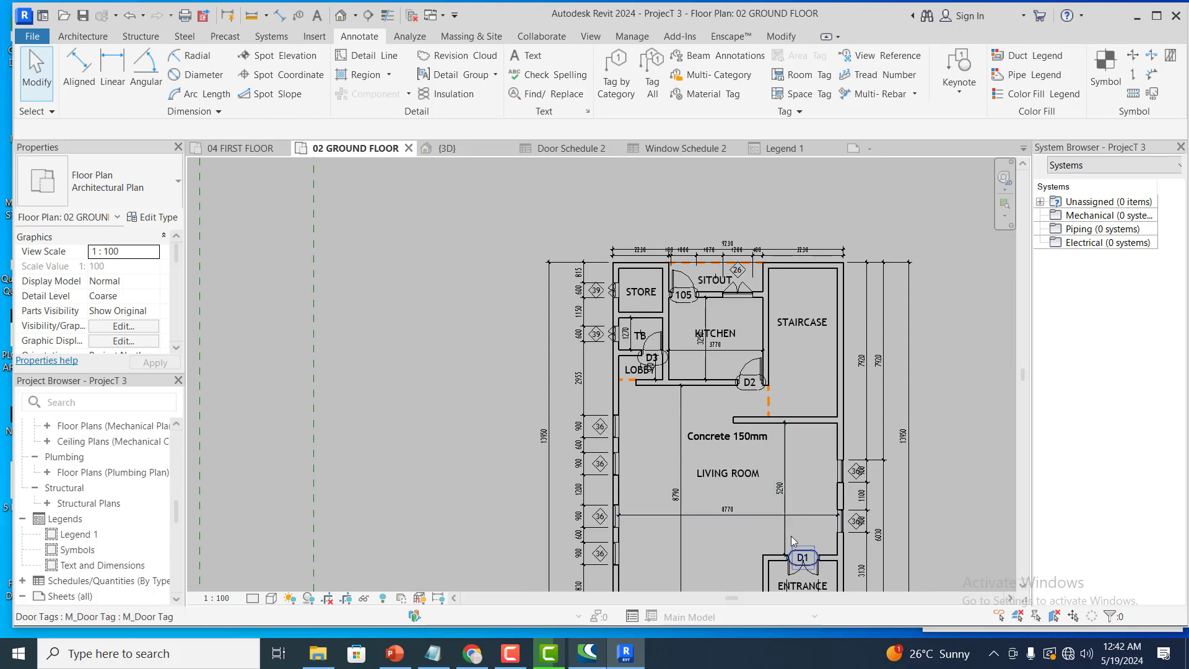
scroll(712, 270, up, 2)
scroll(698, 289, up, 1)
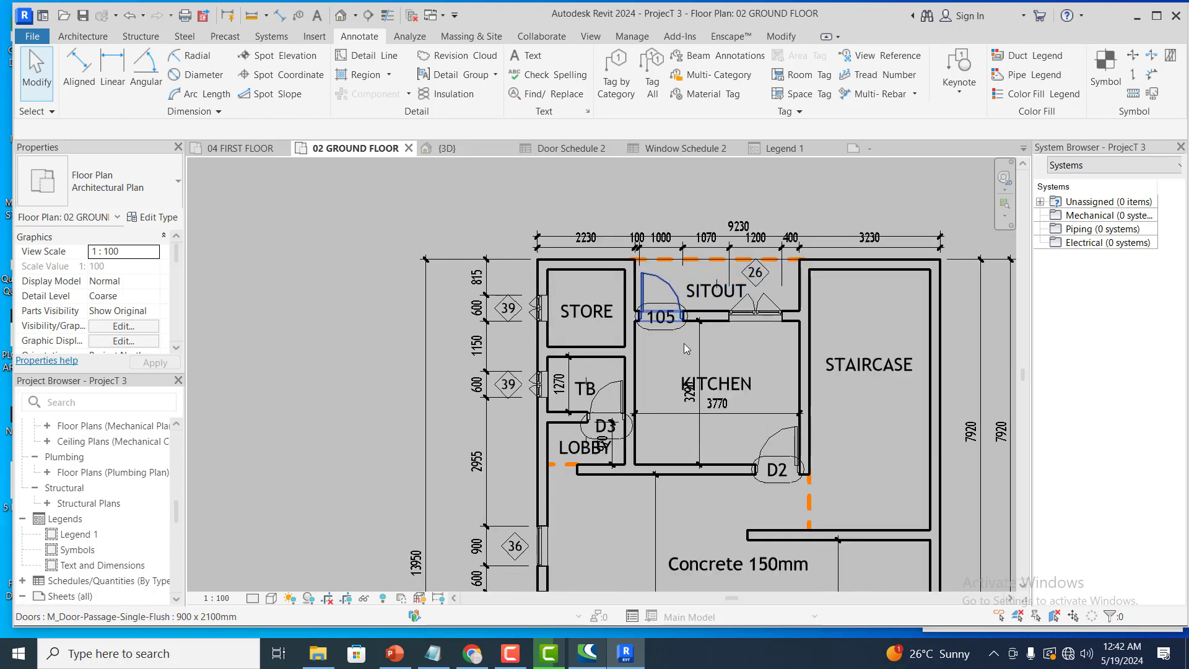
scroll(675, 329, down, 1)
scroll(675, 326, down, 1)
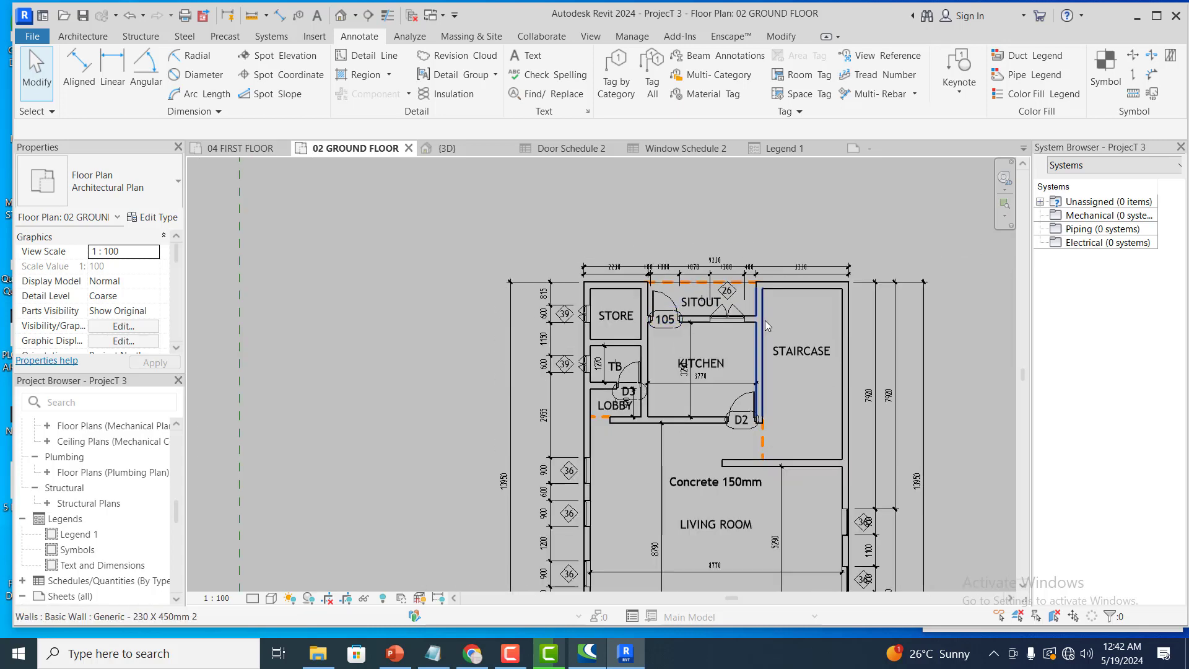
scroll(764, 321, down, 2)
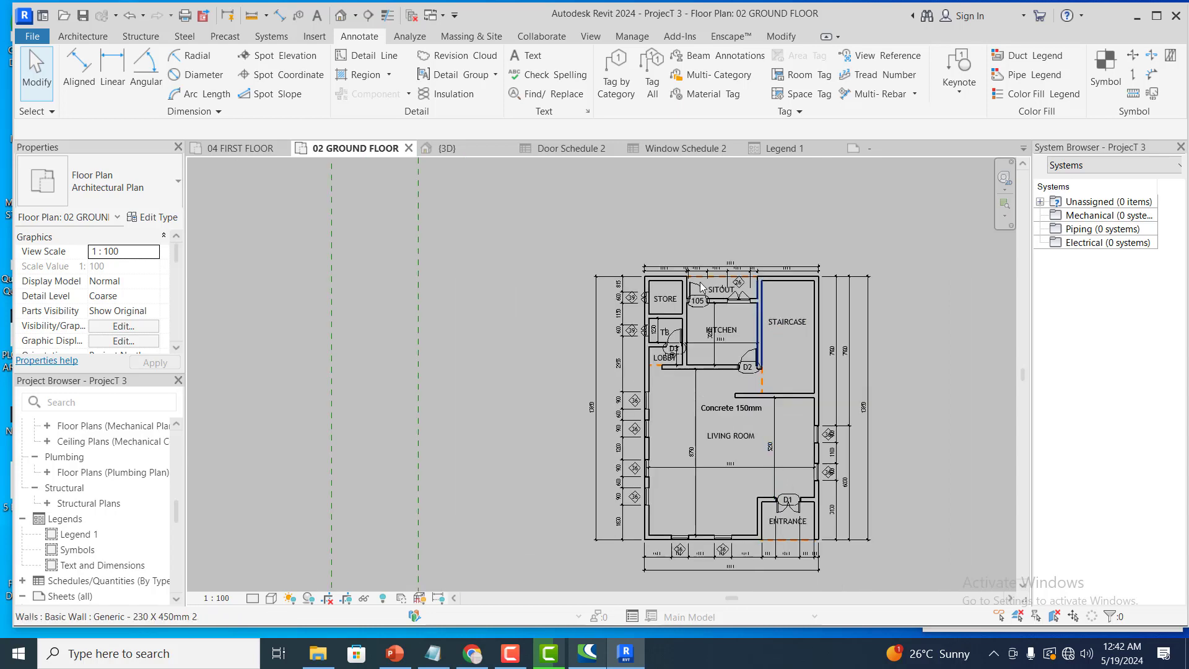
scroll(768, 322, up, 1)
scroll(779, 291, up, 1)
scroll(790, 276, up, 1)
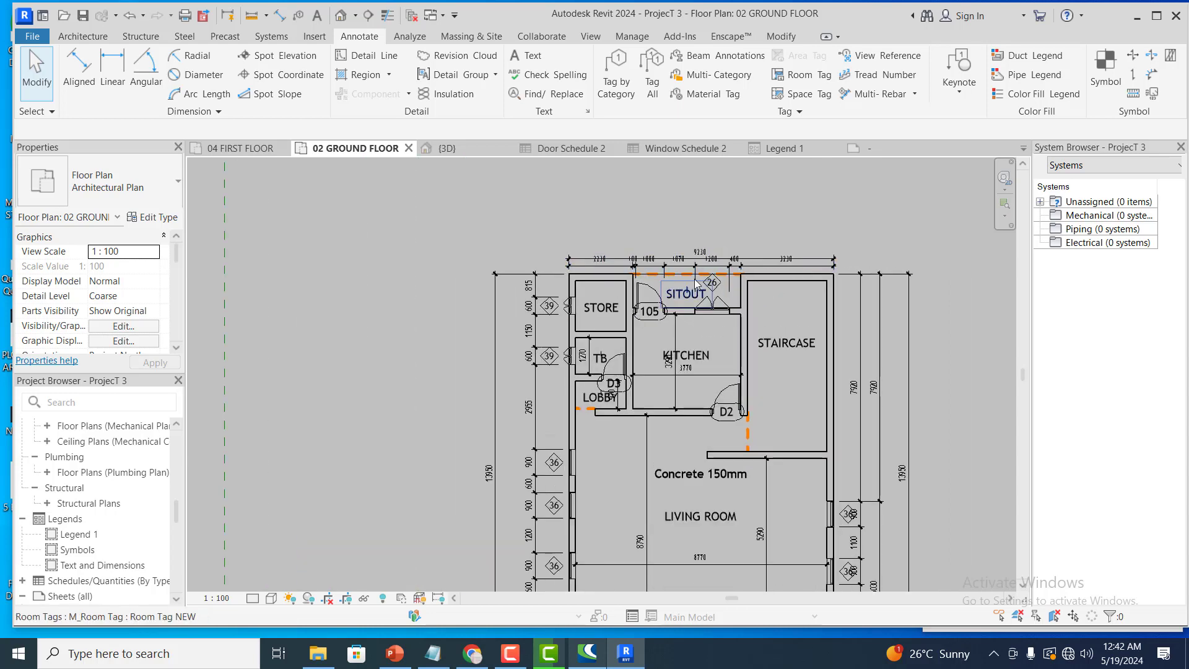
scroll(682, 286, up, 1)
scroll(618, 265, down, 3)
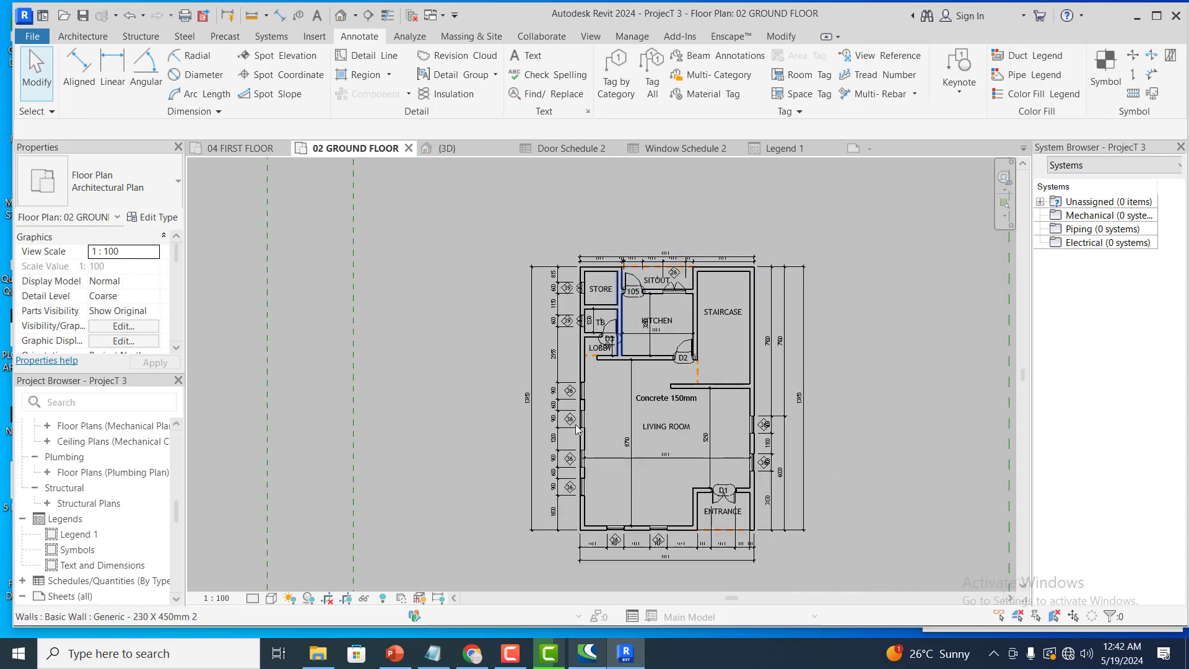
scroll(579, 433, up, 2)
scroll(570, 353, up, 1)
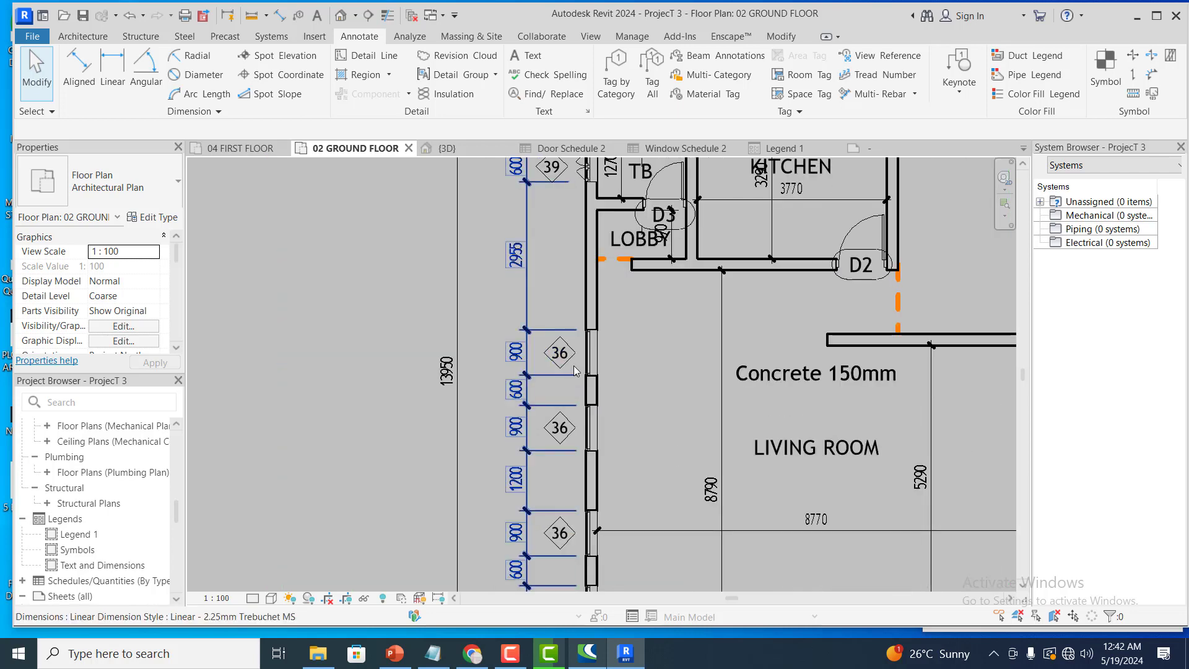
scroll(570, 356, up, 1)
scroll(567, 351, up, 1)
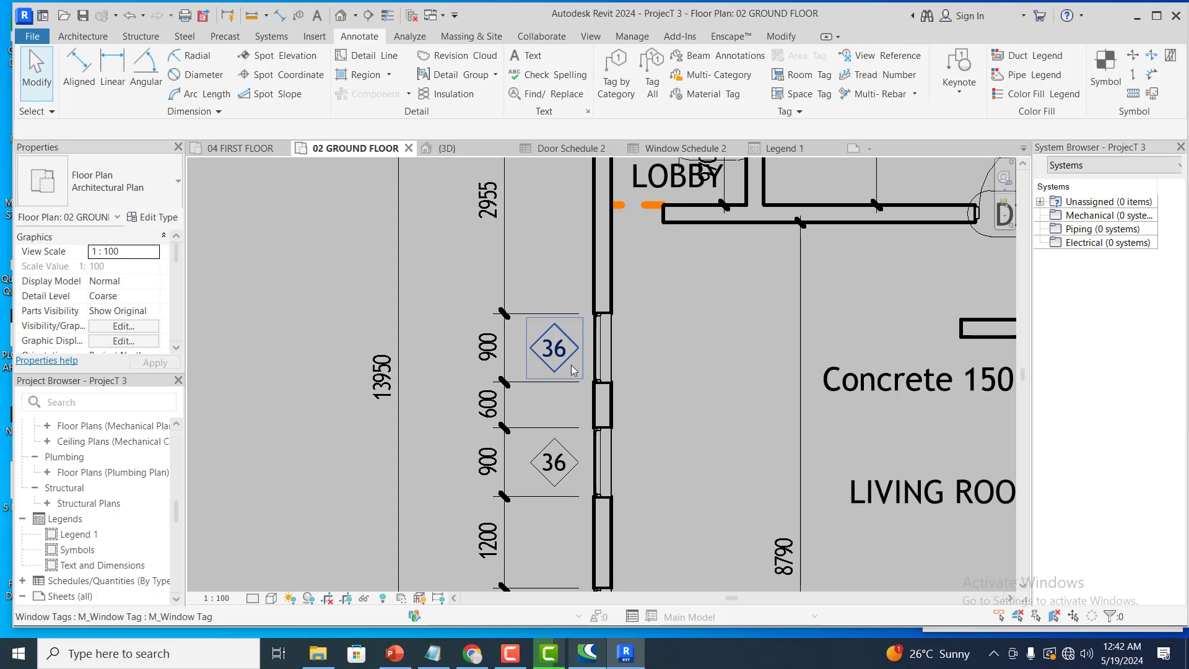
click(573, 370)
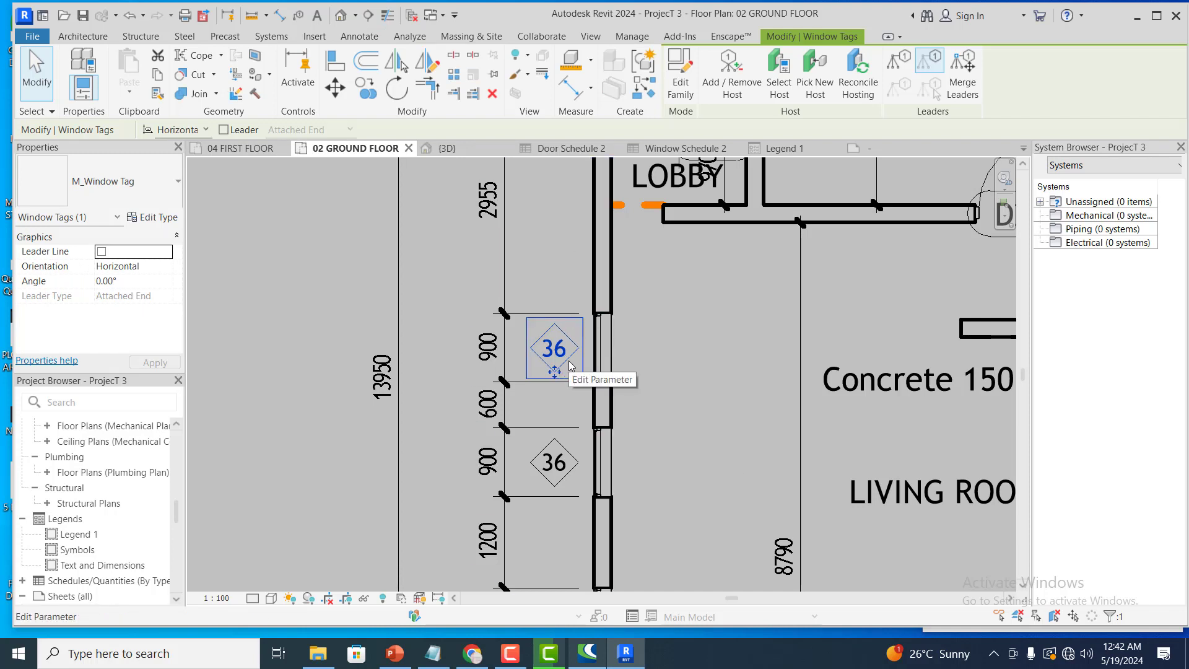
click(568, 362)
click(576, 371)
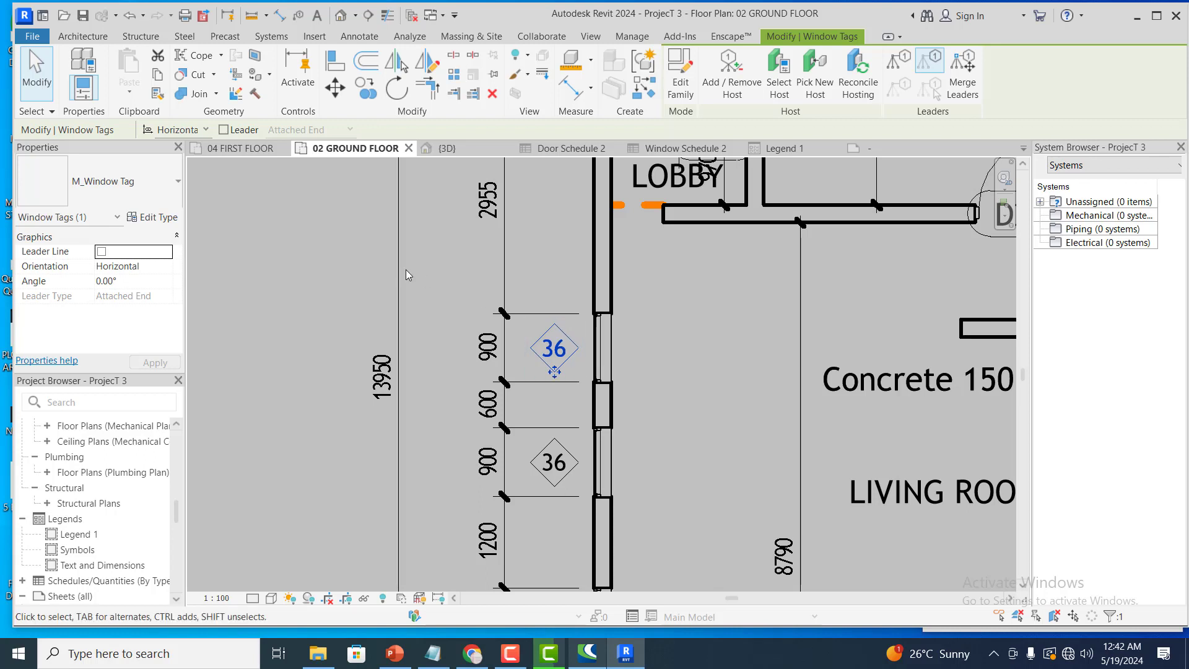
click(453, 299)
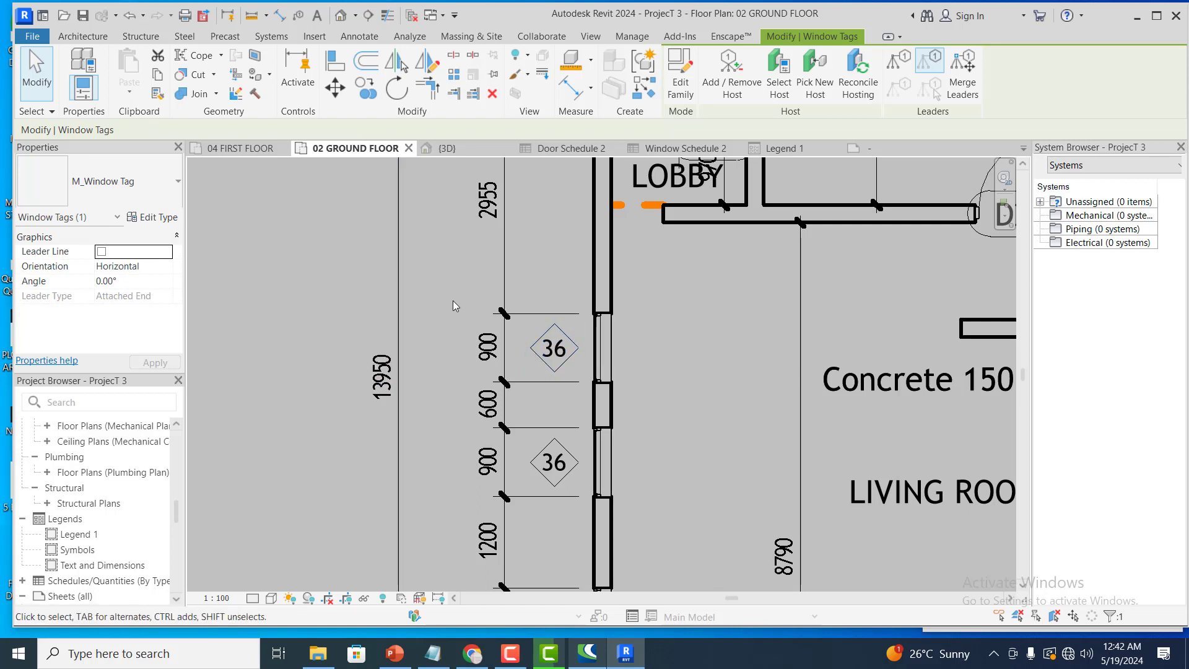
double_click(572, 368)
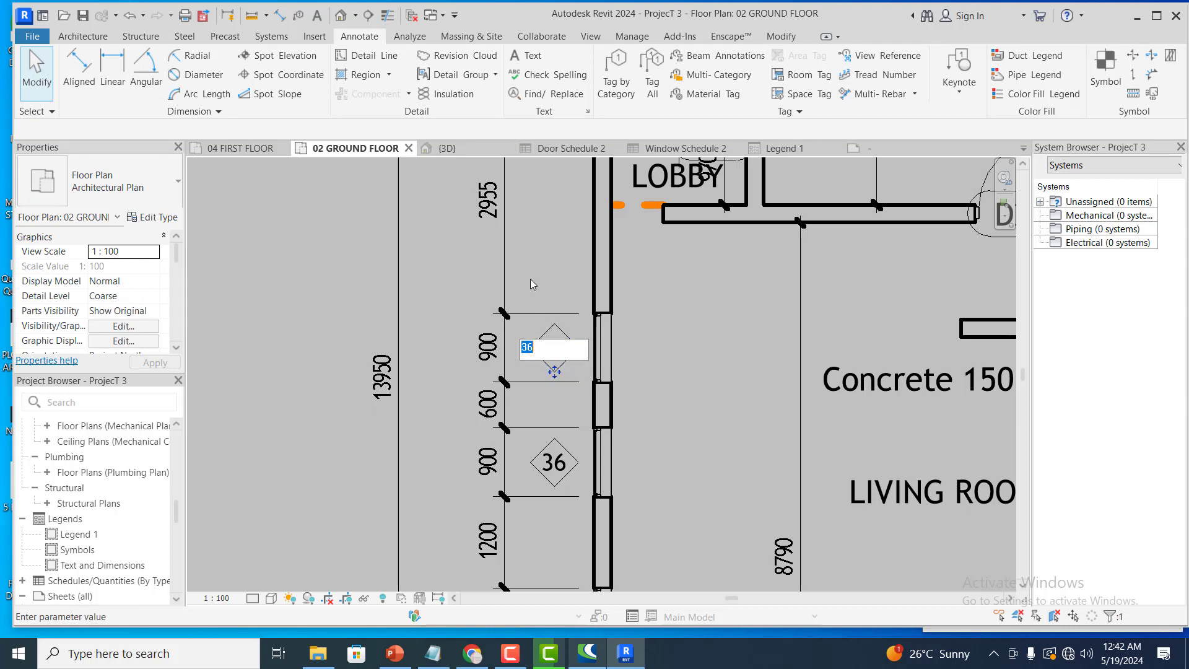
key(Return)
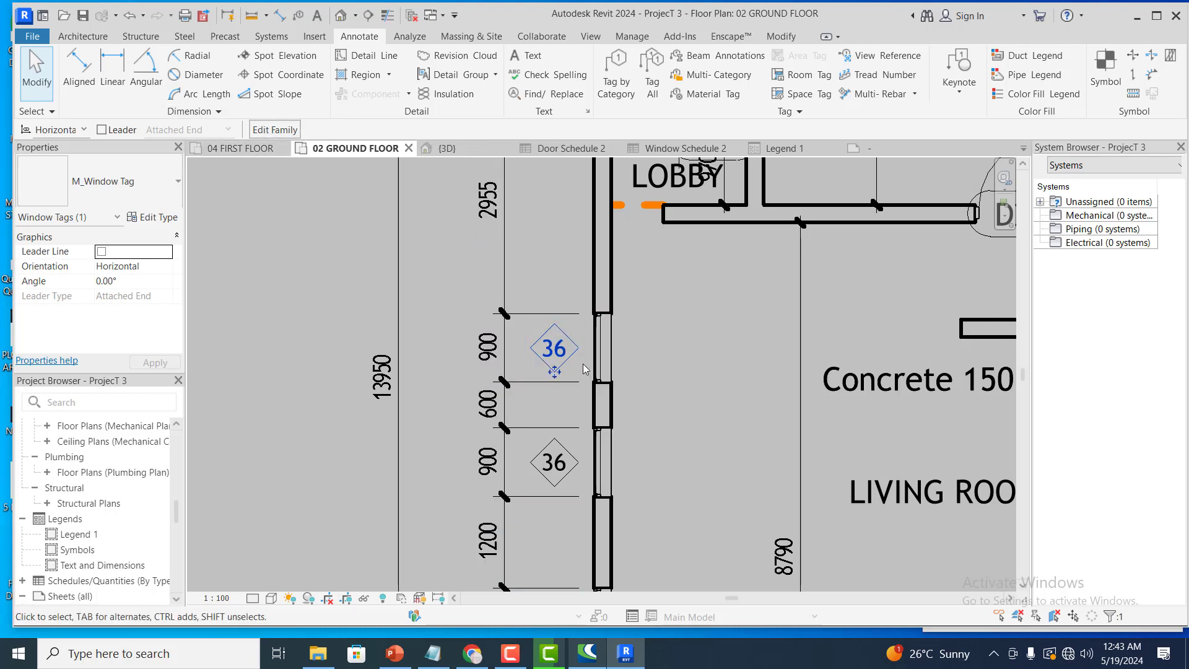
click(563, 350)
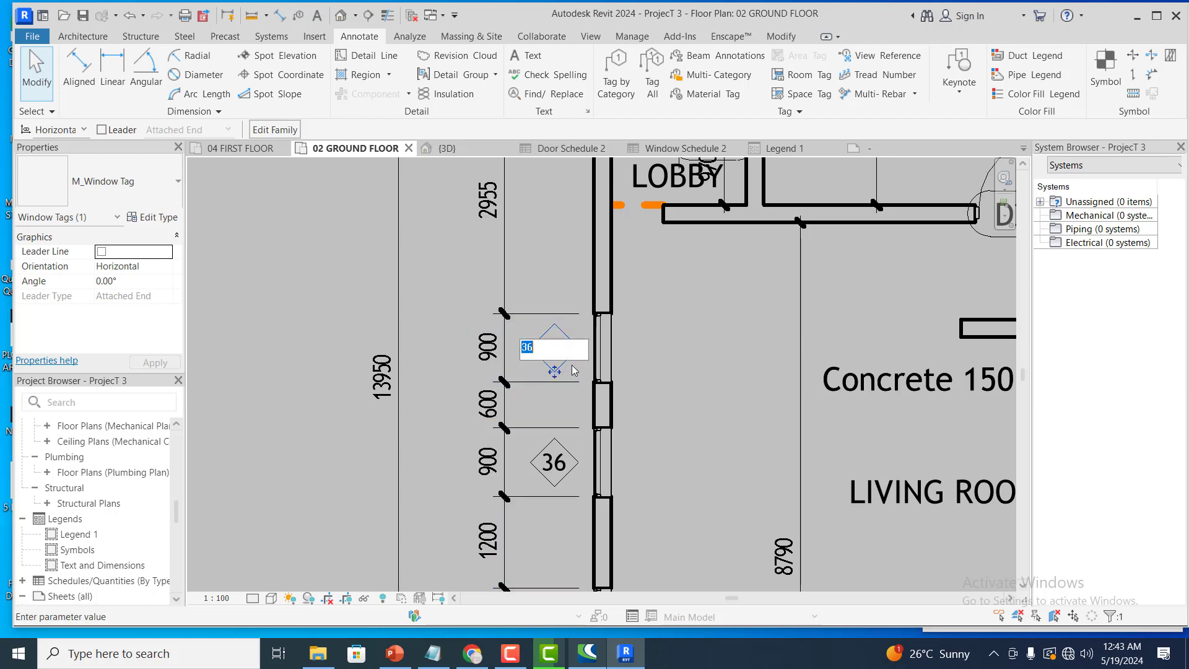
key(Escape)
key(Escape)
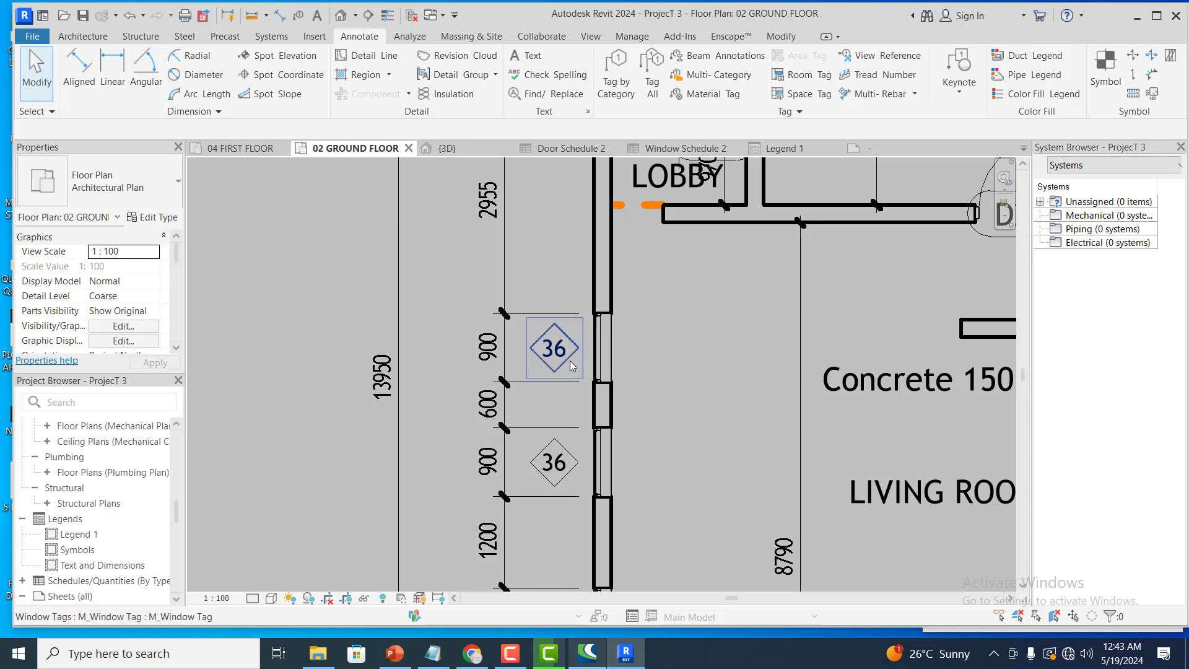
double_click(571, 365)
key(Return)
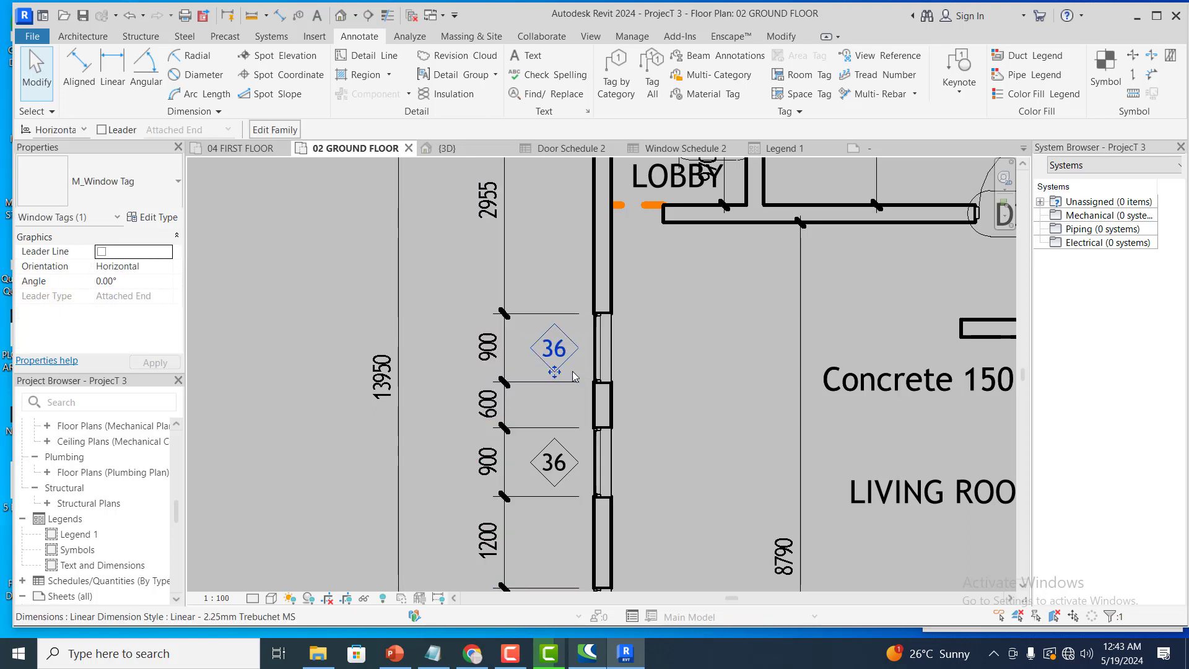
click(581, 373)
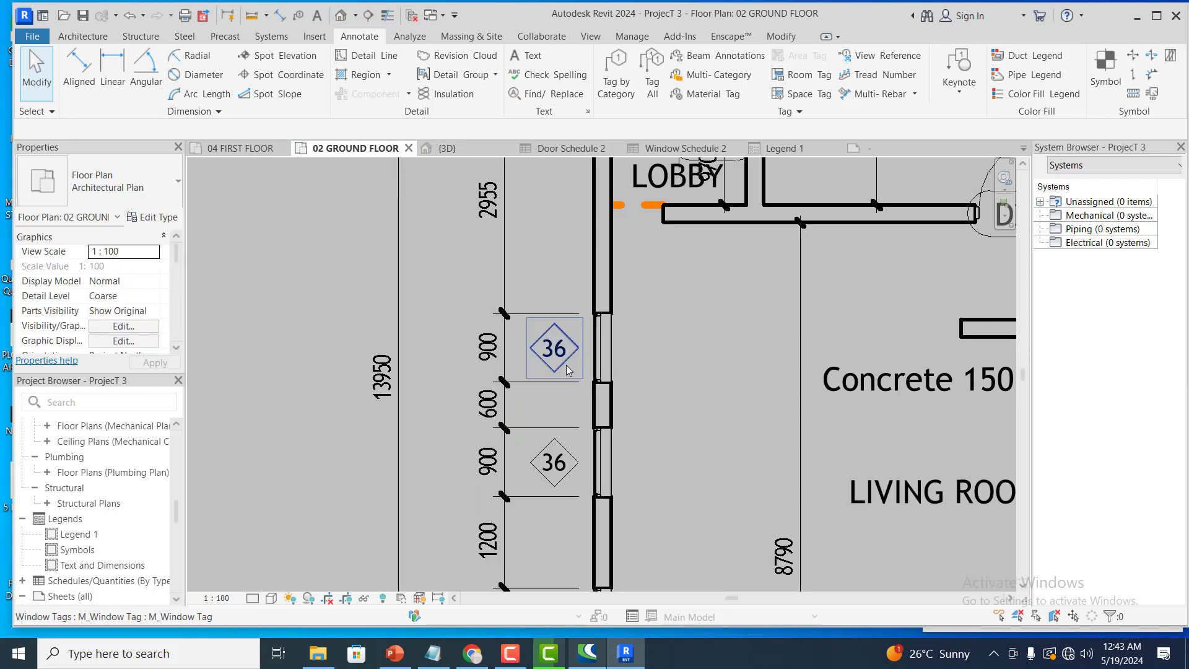
Open the window tag's family for editing and save it as M_Window Tag.rfa in the Documents folder
double_click(568, 370)
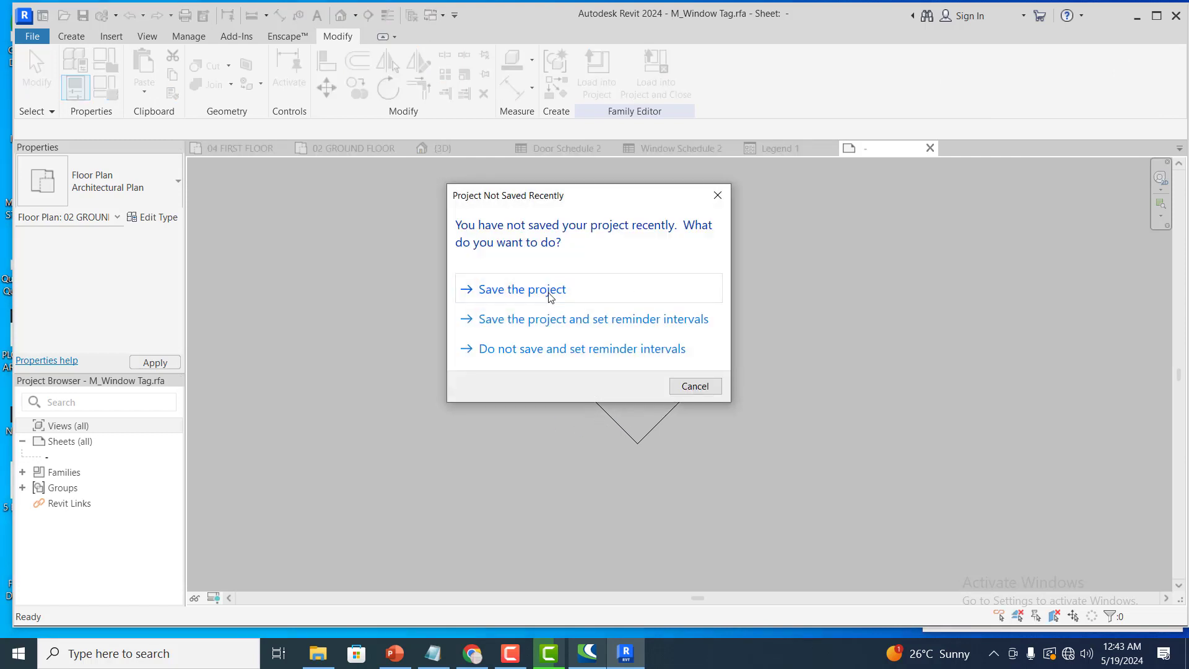
click(550, 294)
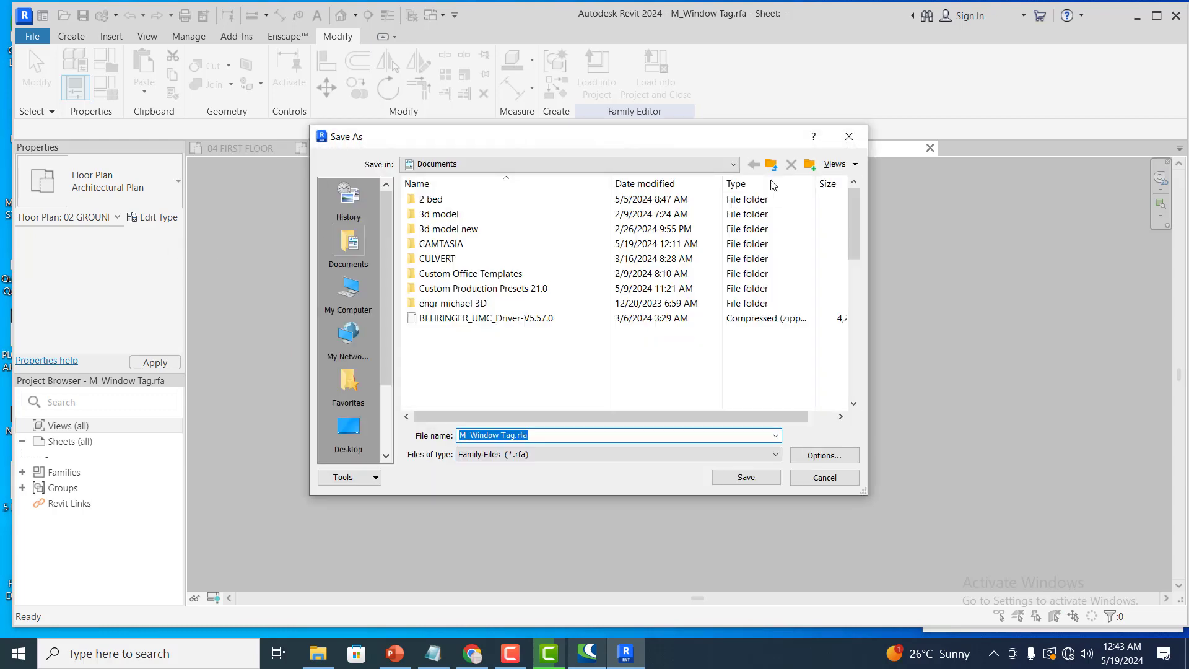
click(751, 476)
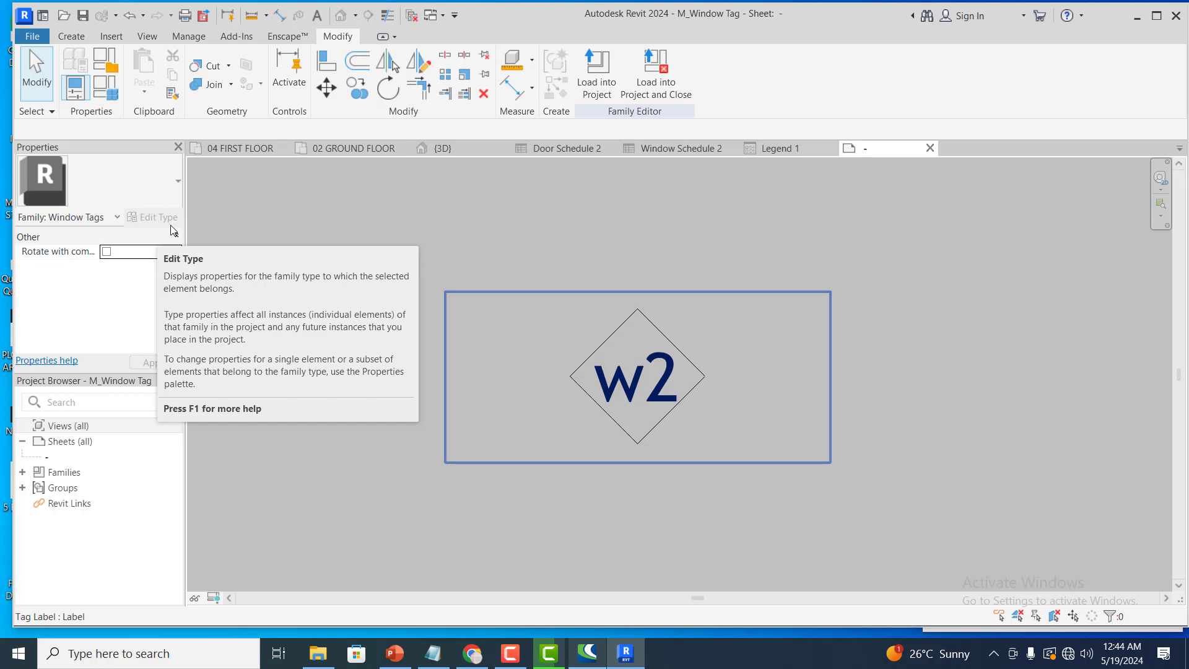
key(Escape)
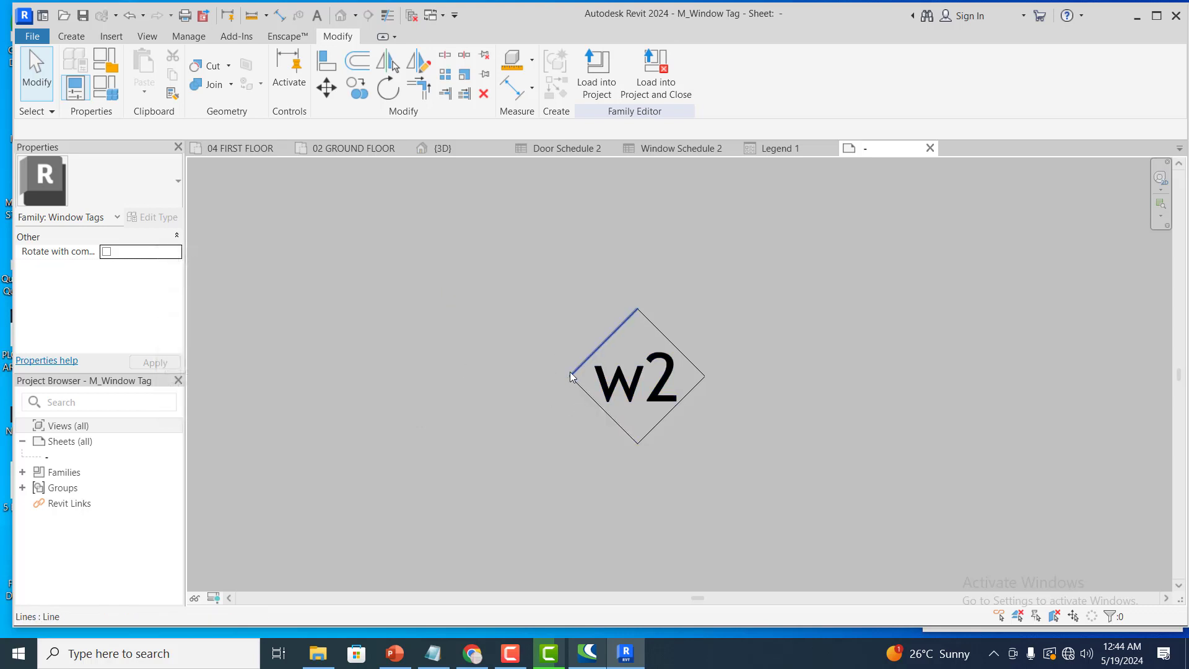
Add the Type Name parameter to the window tag's label after Type Mark and apply the label change
click(633, 382)
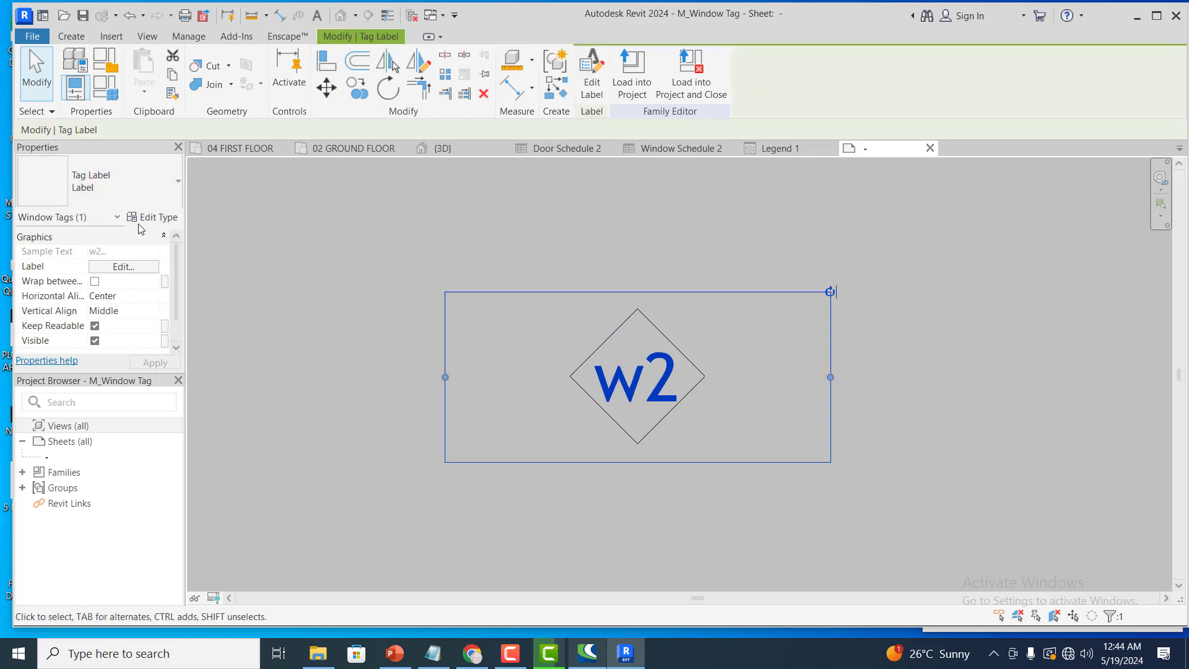
click(124, 267)
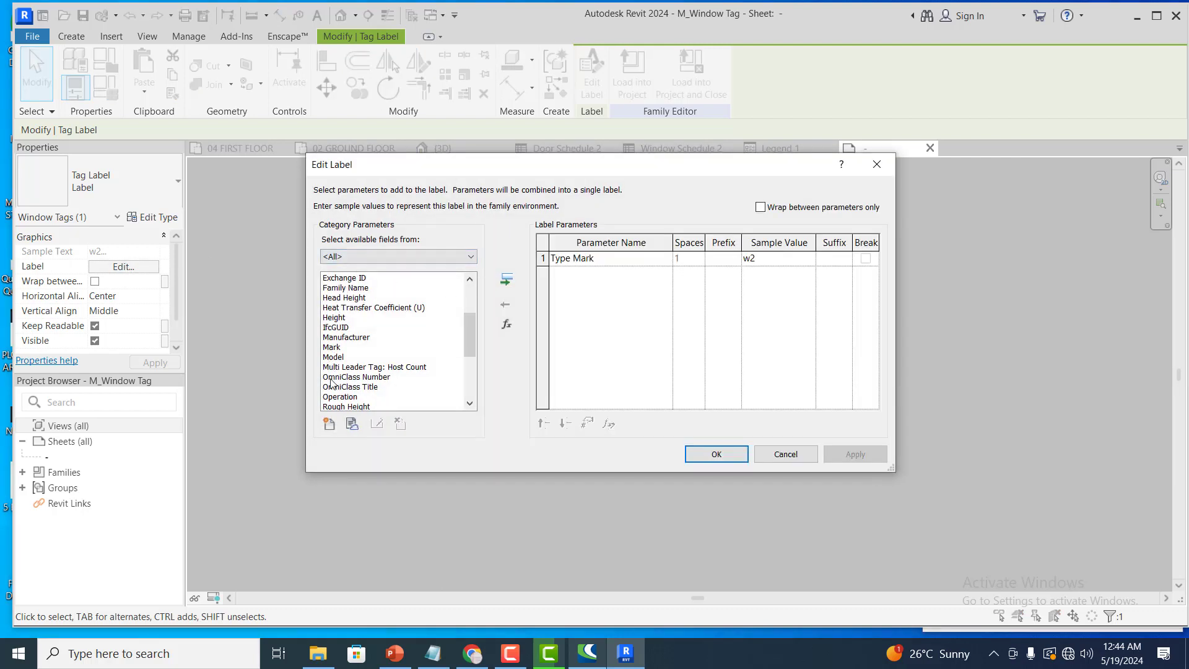
drag(466, 328, 463, 397)
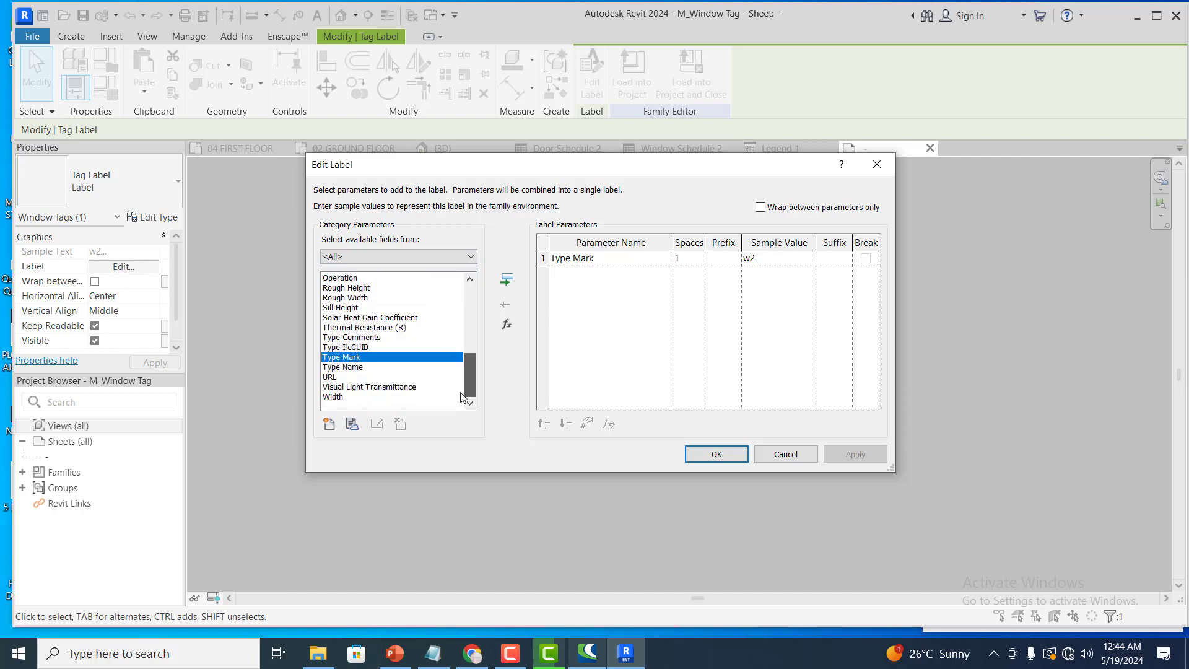
click(350, 371)
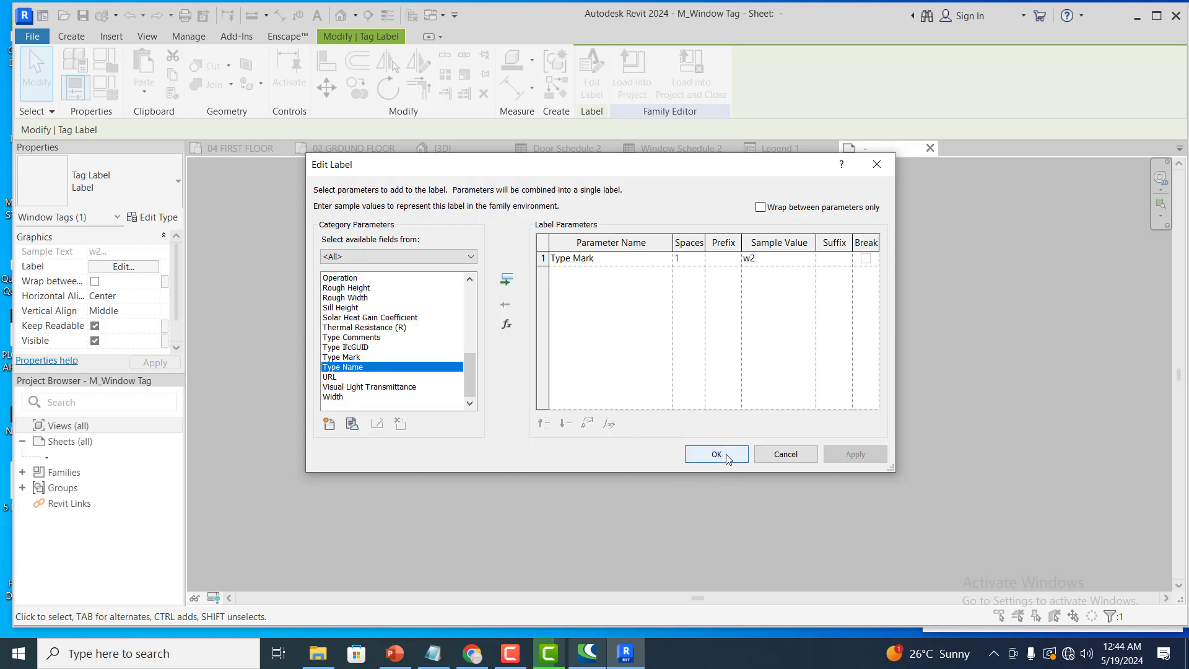
click(506, 280)
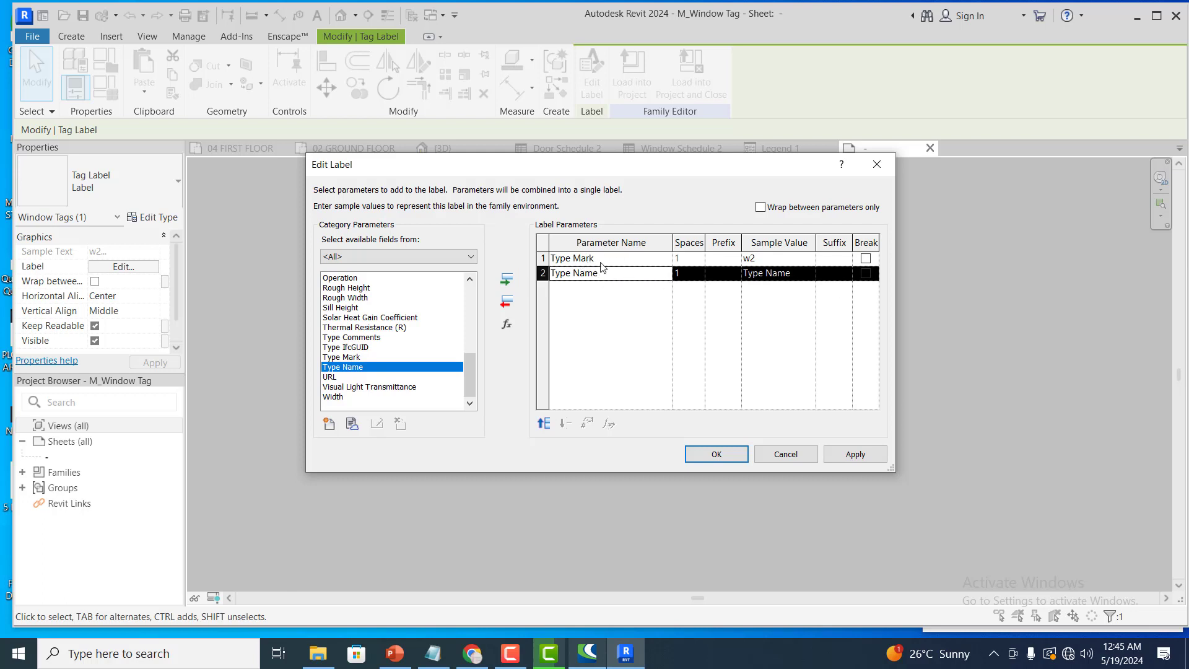
click(574, 259)
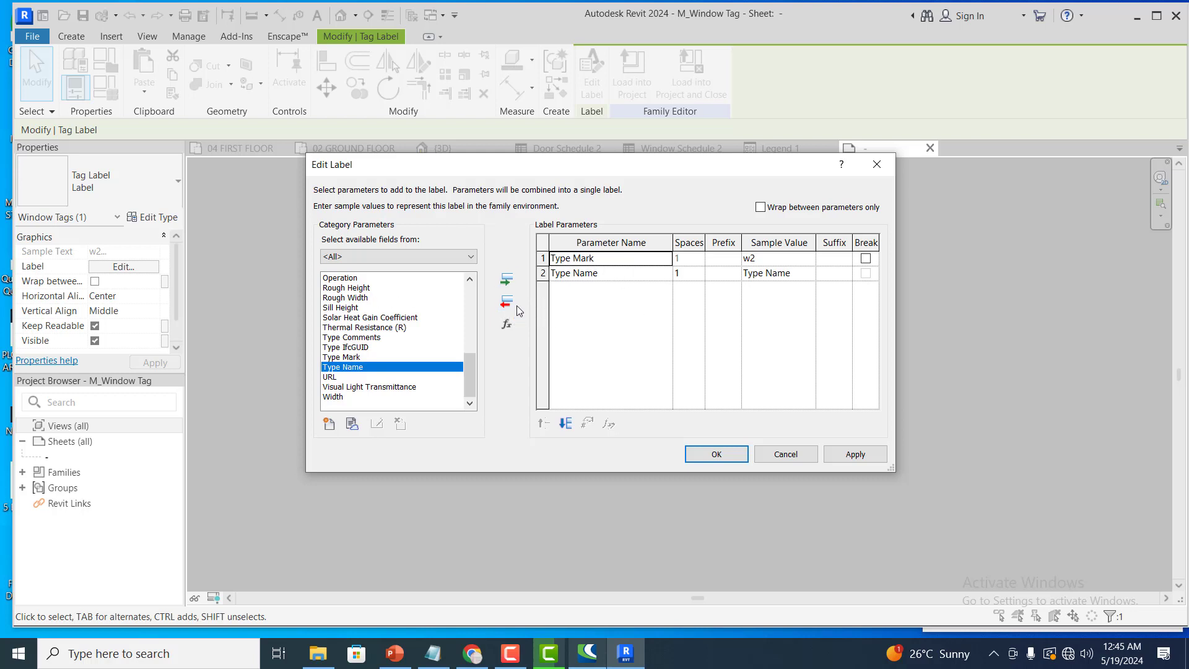
click(856, 454)
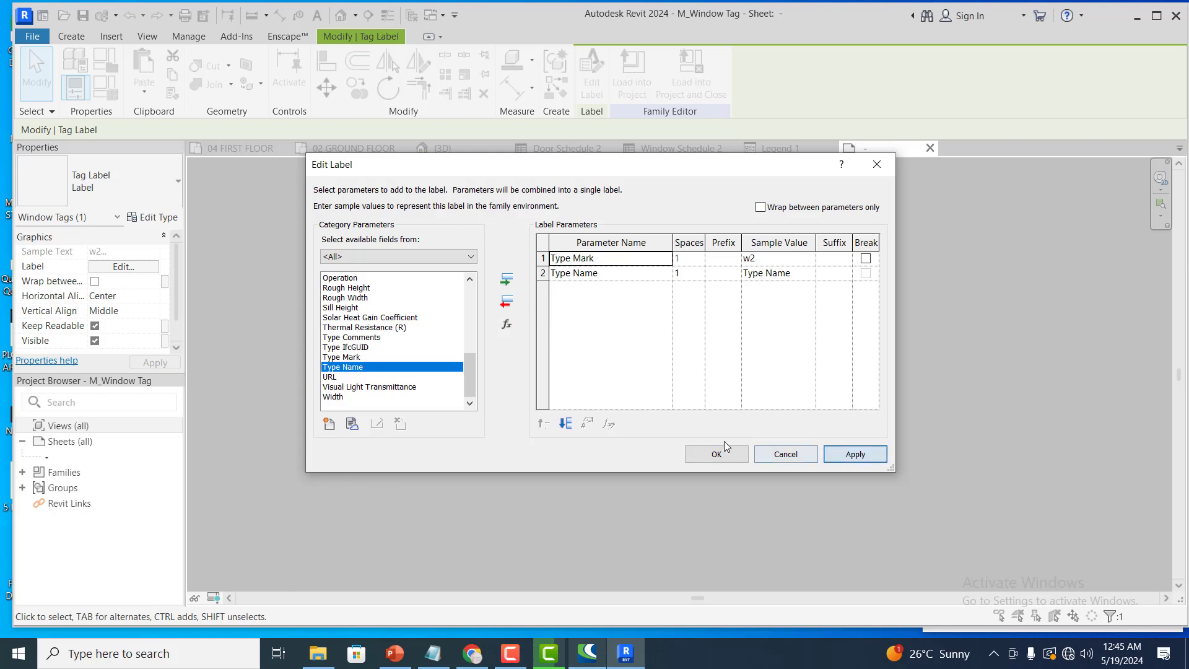
click(706, 456)
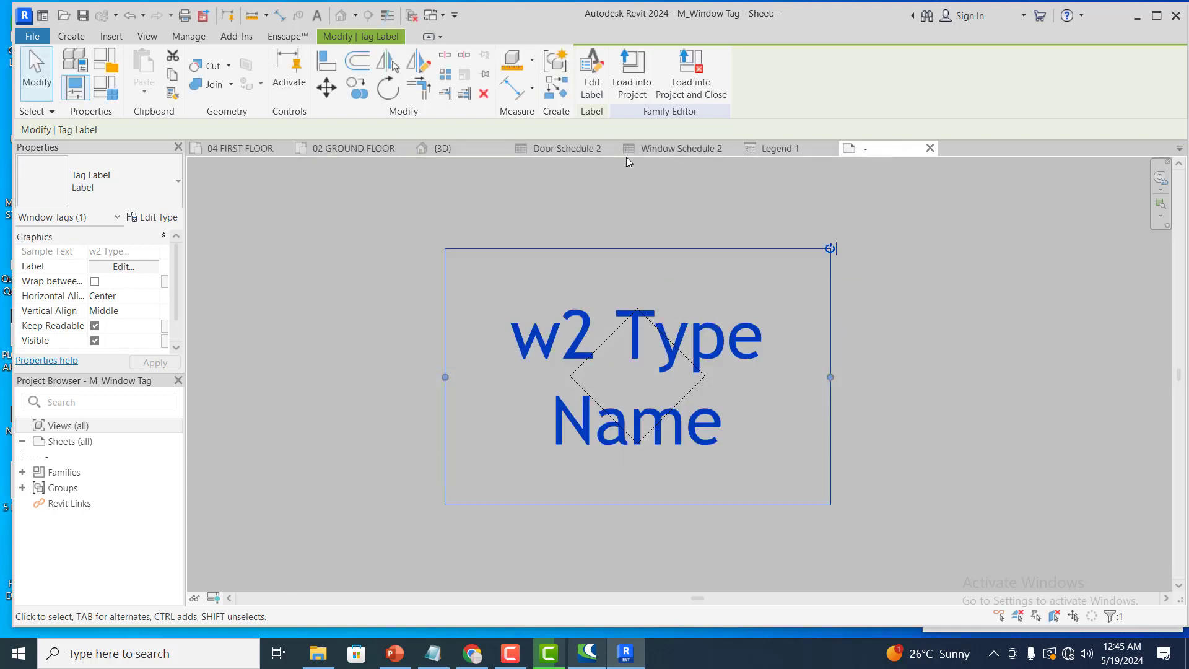
click(761, 210)
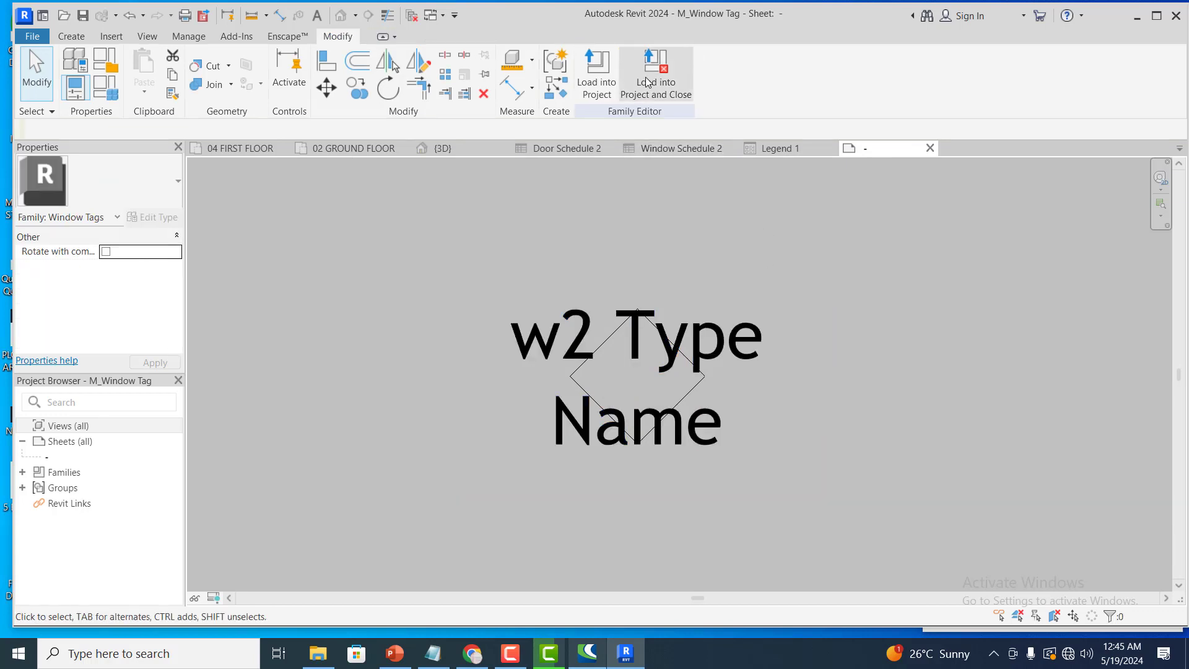
Load the edited window tag family into the project, overwriting the existing version and its parameter values, and inspect the living room window tags
click(597, 78)
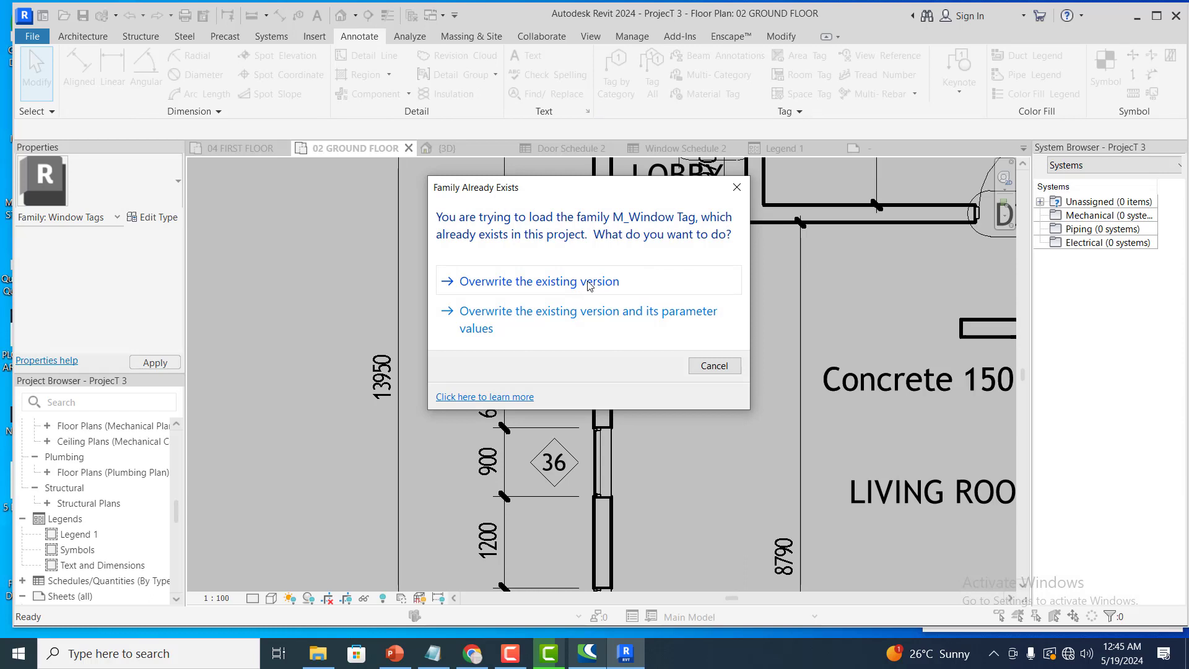
click(576, 317)
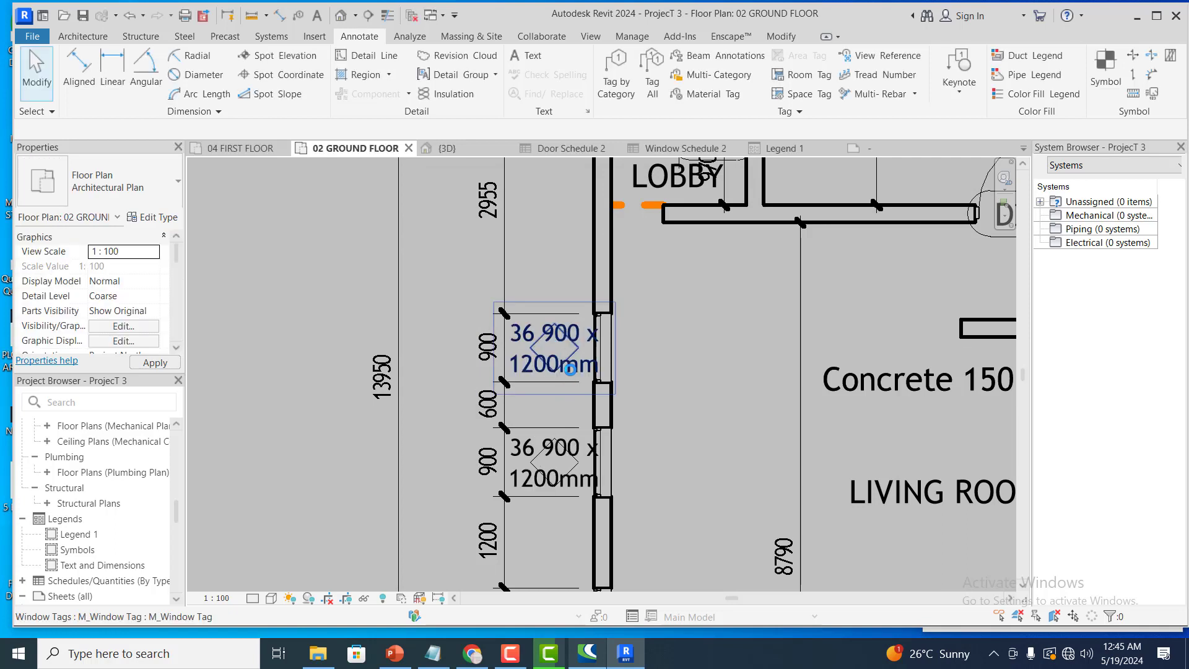
scroll(573, 383, up, 2)
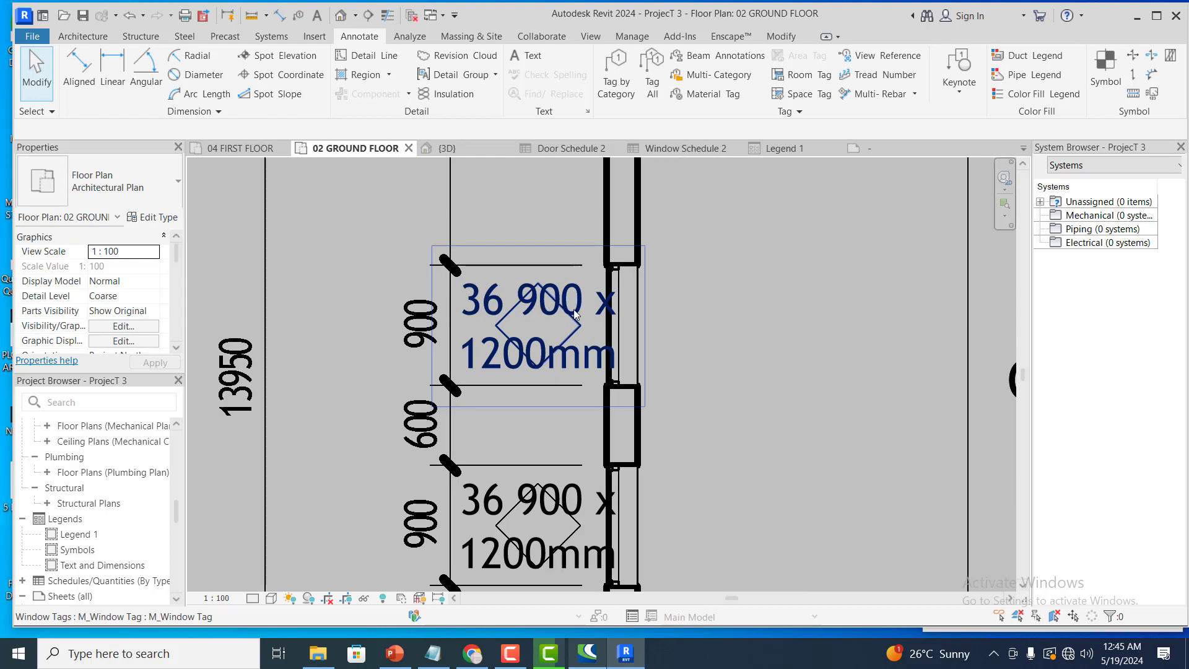
scroll(579, 314, up, 1)
scroll(474, 254, down, 2)
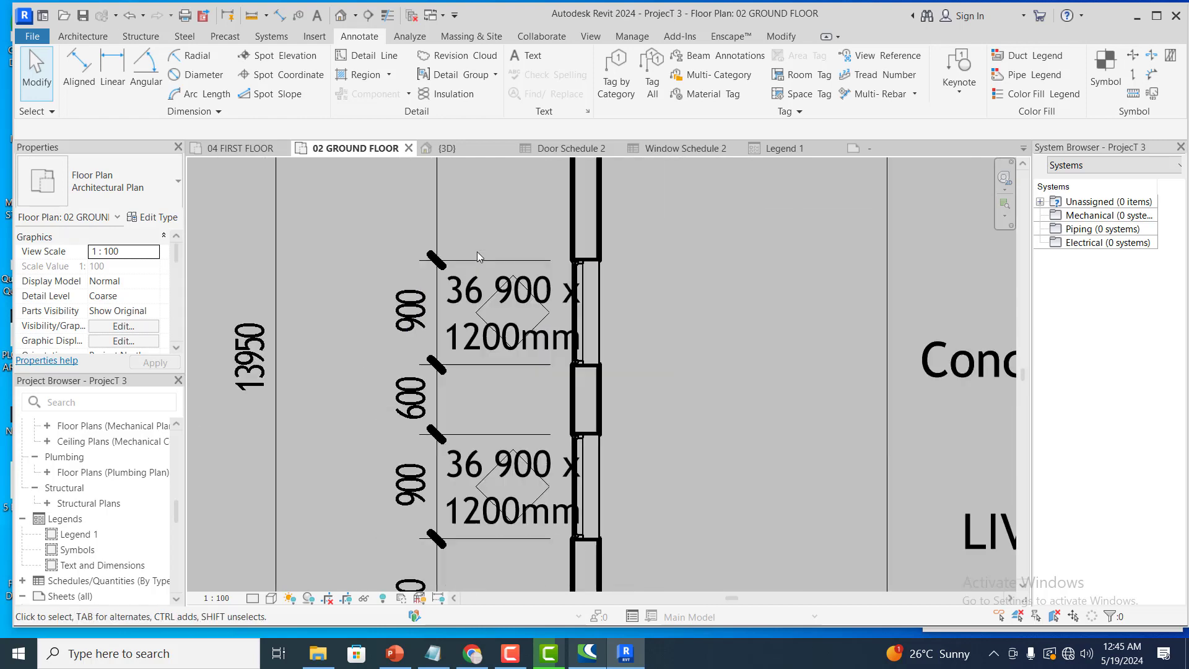
scroll(509, 309, down, 3)
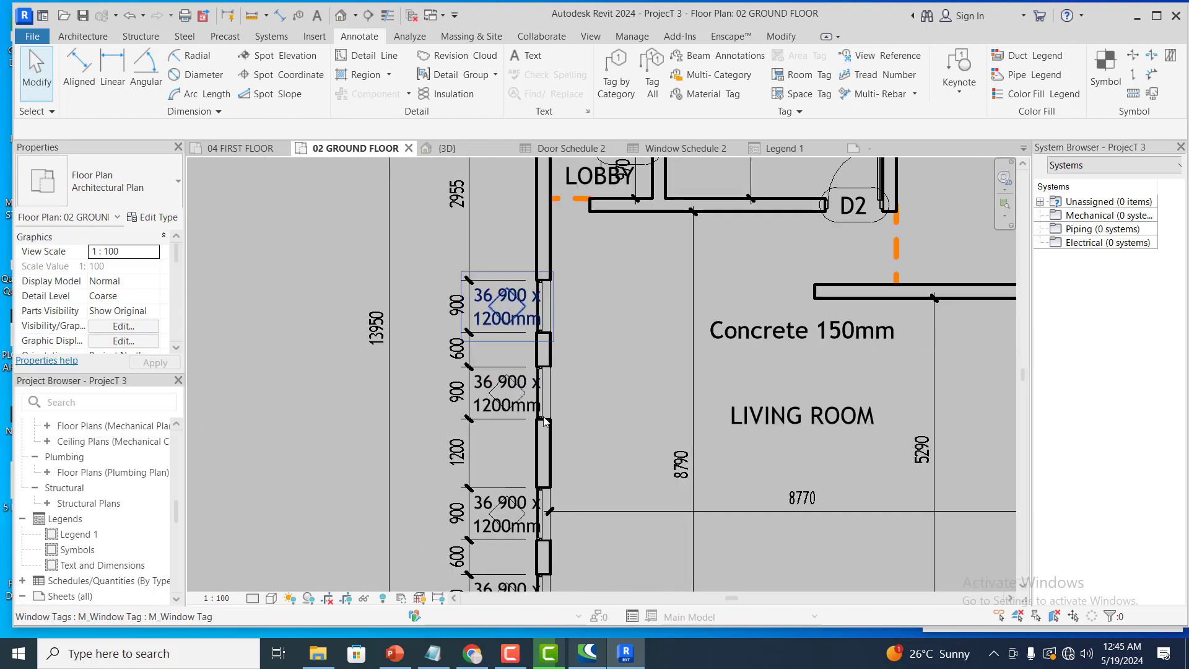
scroll(511, 533, up, 2)
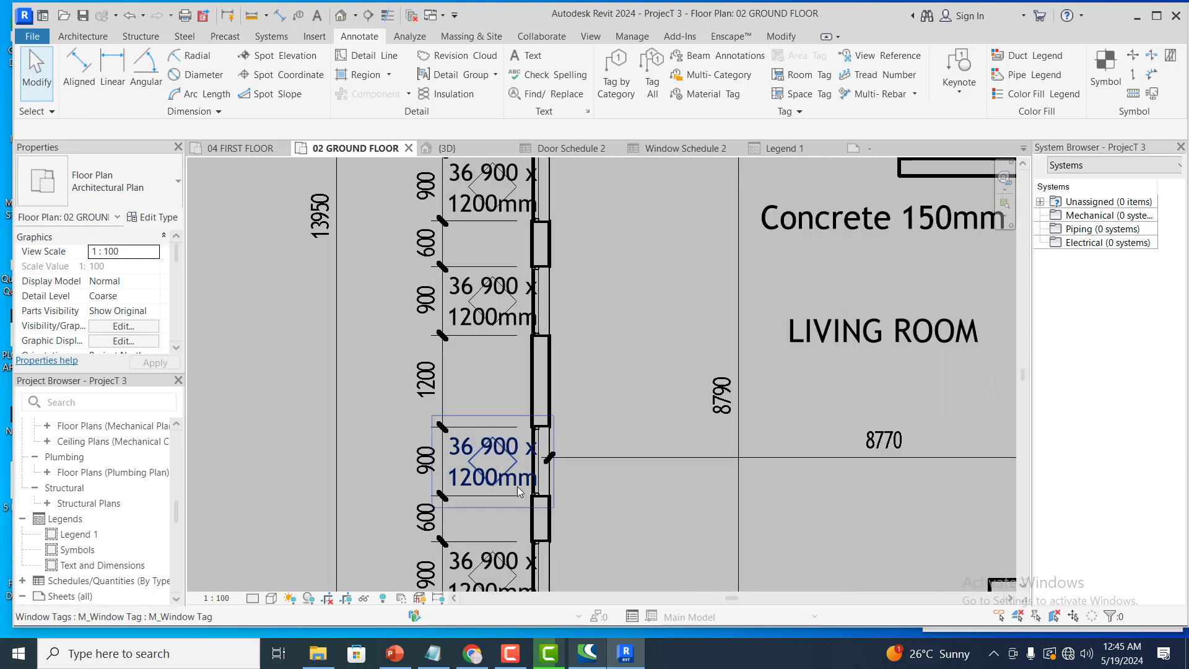
Reopen the window tag's family for editing and remove the Type Name parameter from its label
double_click(518, 485)
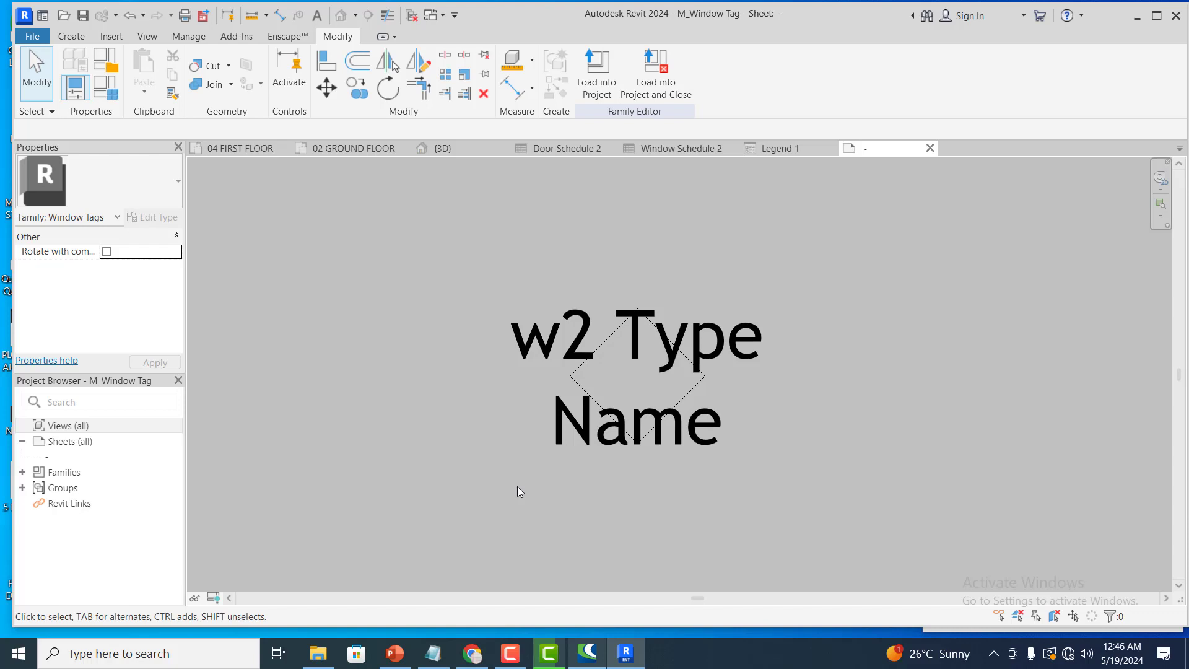
click(581, 431)
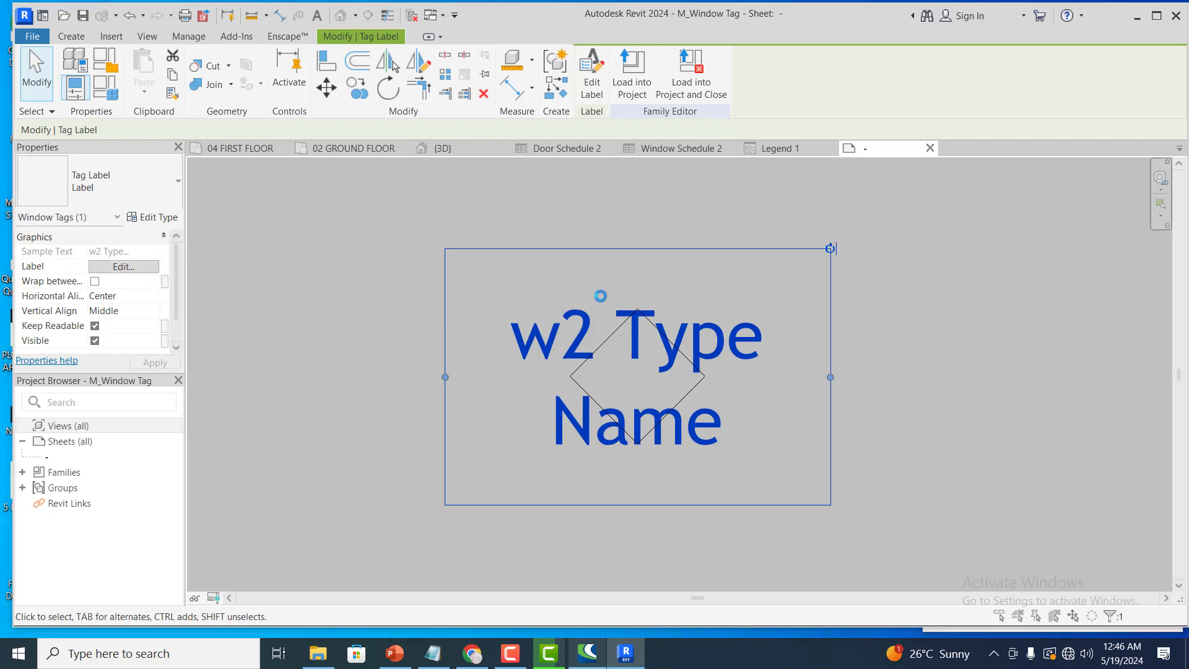
click(123, 267)
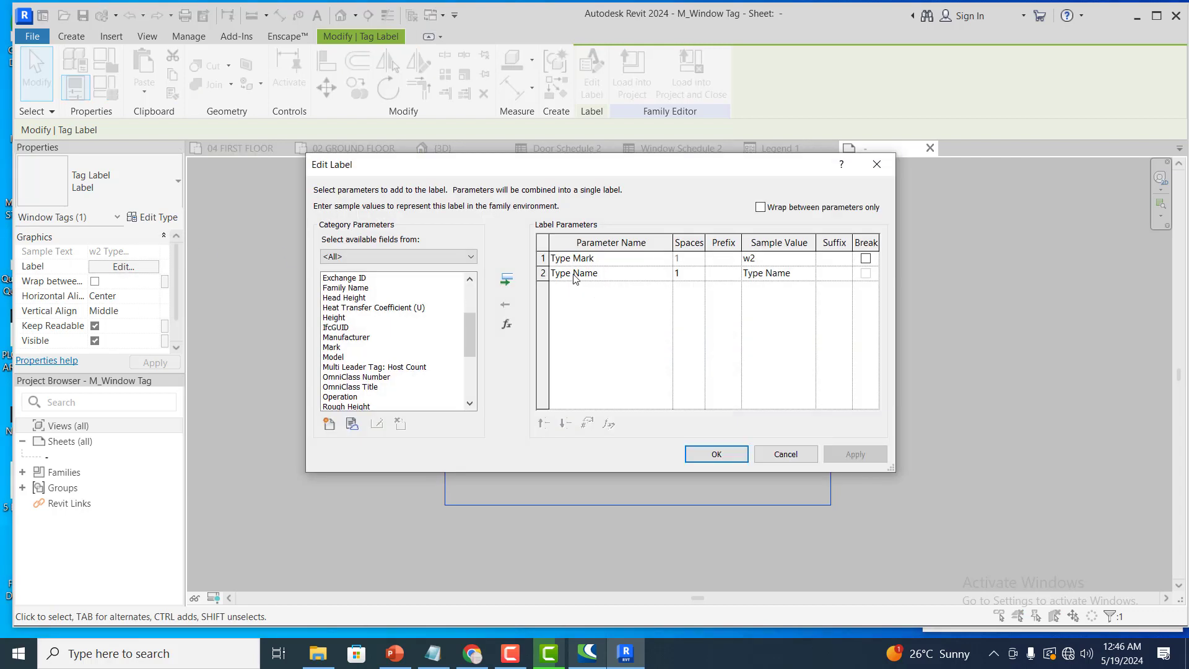
click(575, 279)
click(543, 274)
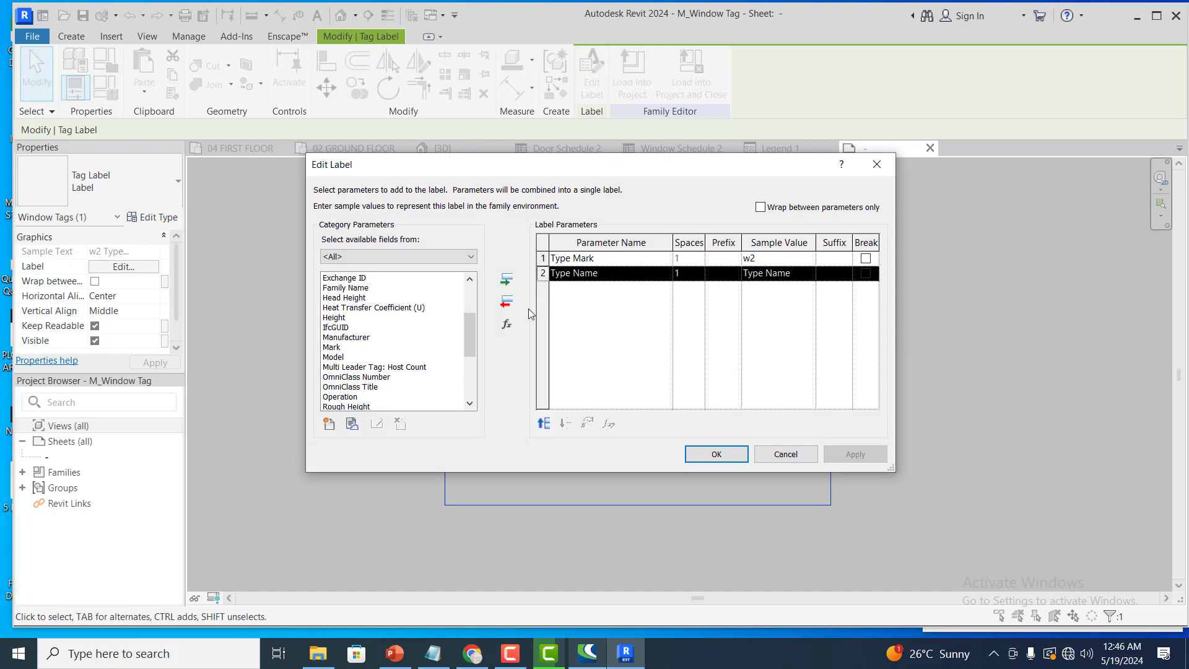
click(507, 305)
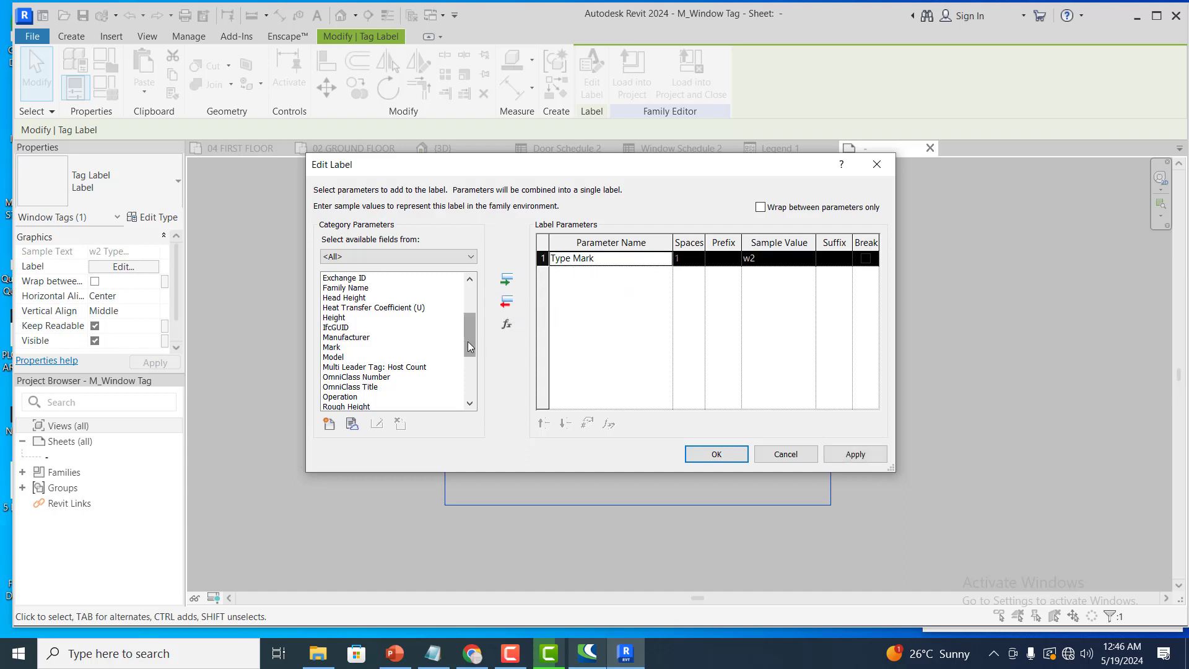
Look through the available category parameters for the window tag's label
mouse_move(470, 342)
mouse_down()
mouse_move(470, 363)
mouse_move(462, 337)
mouse_up()
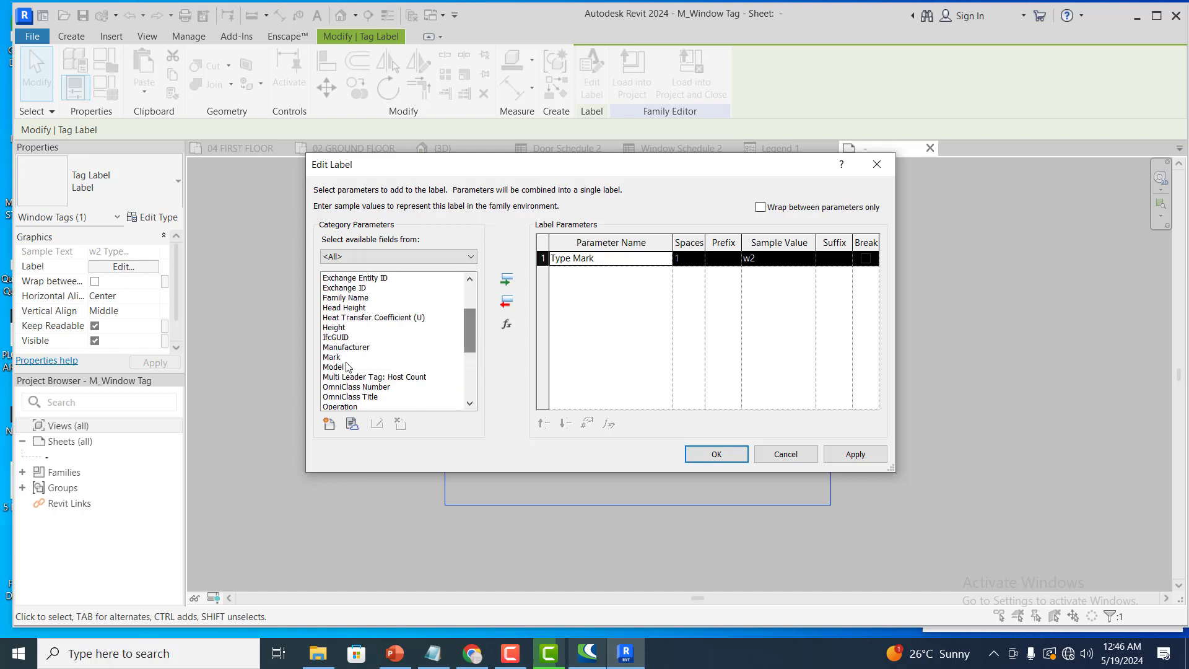
scroll(353, 335, up, 1)
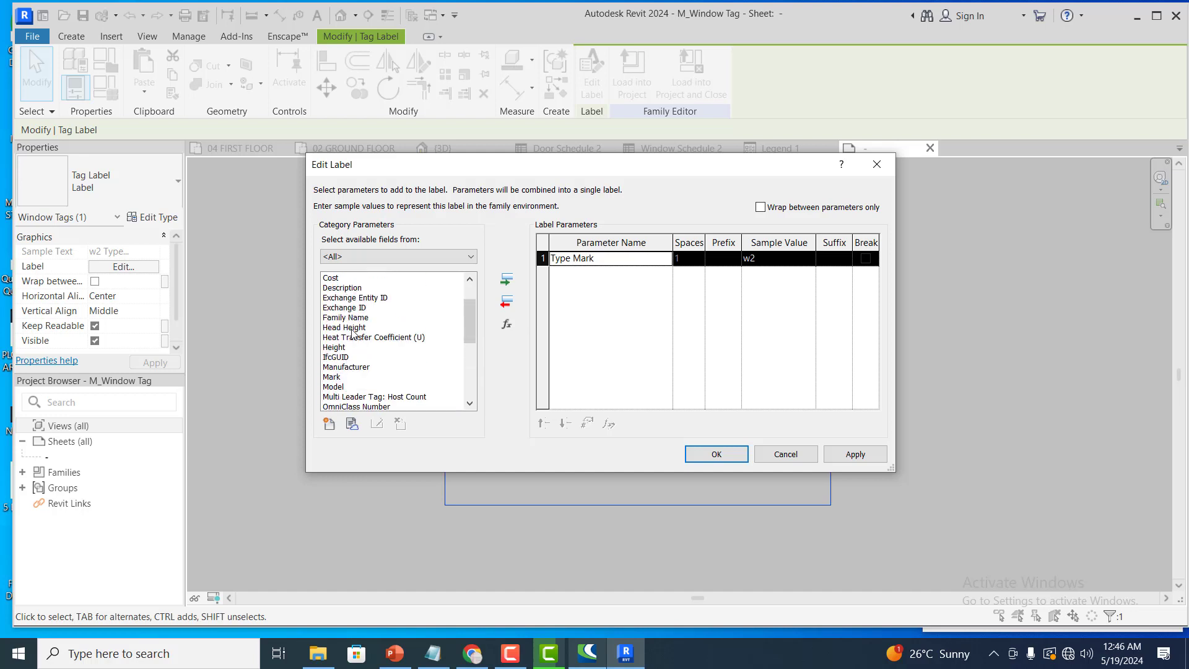
scroll(353, 328, up, 2)
scroll(356, 371, down, 3)
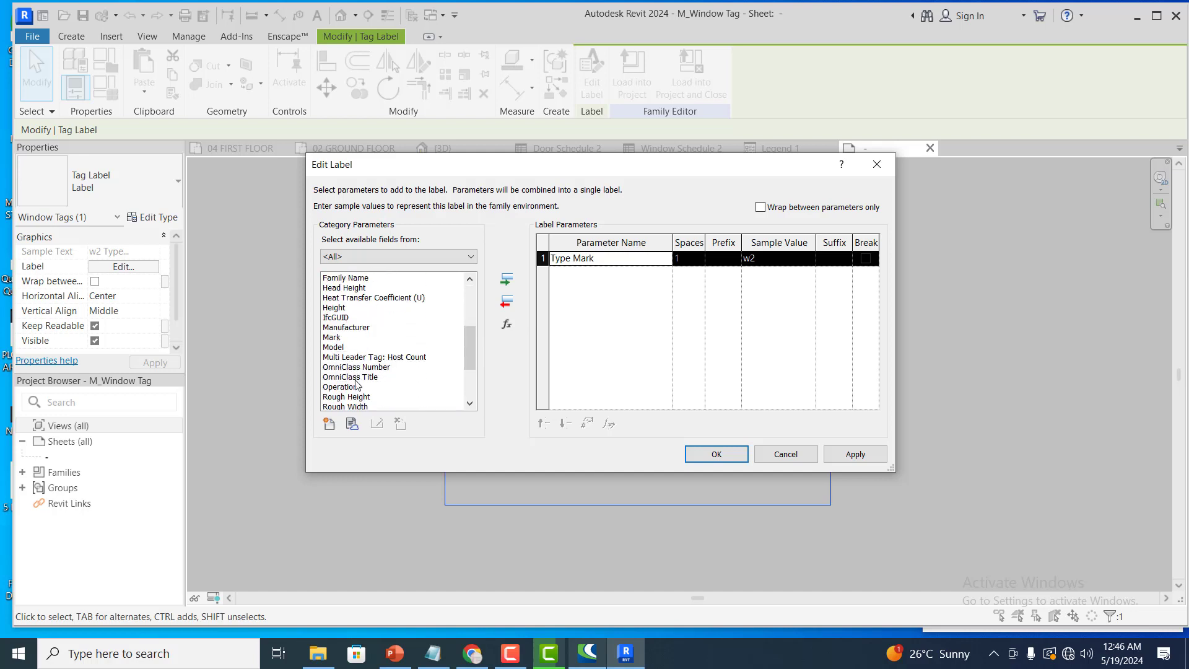
scroll(354, 380, down, 3)
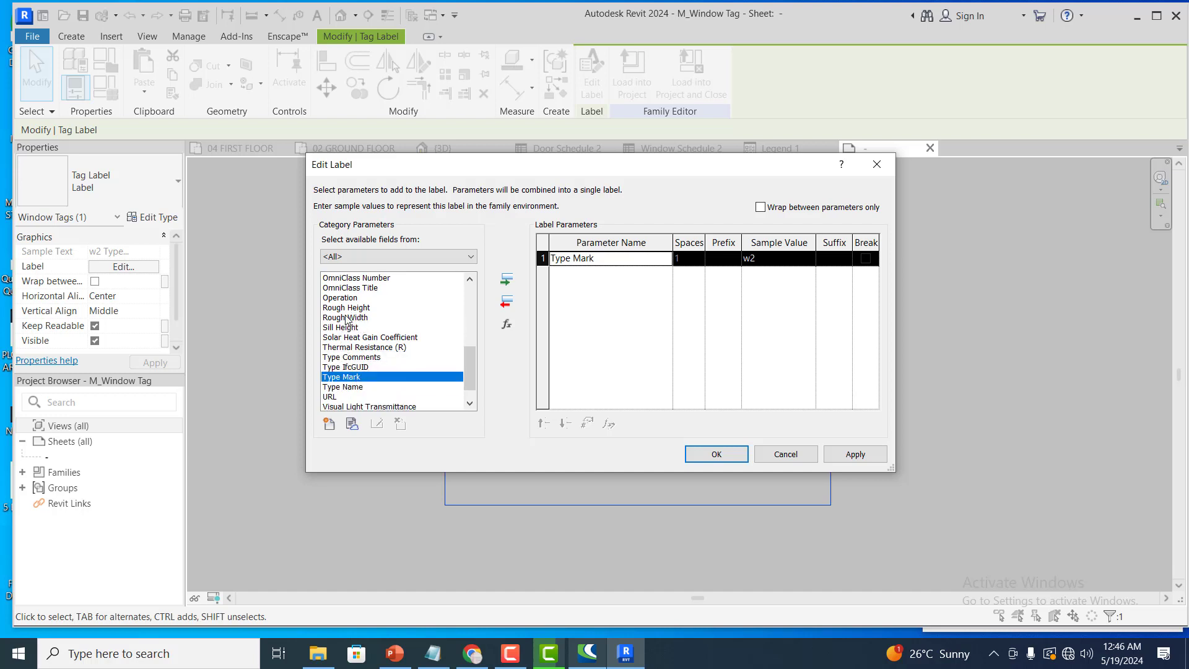
scroll(392, 379, down, 1)
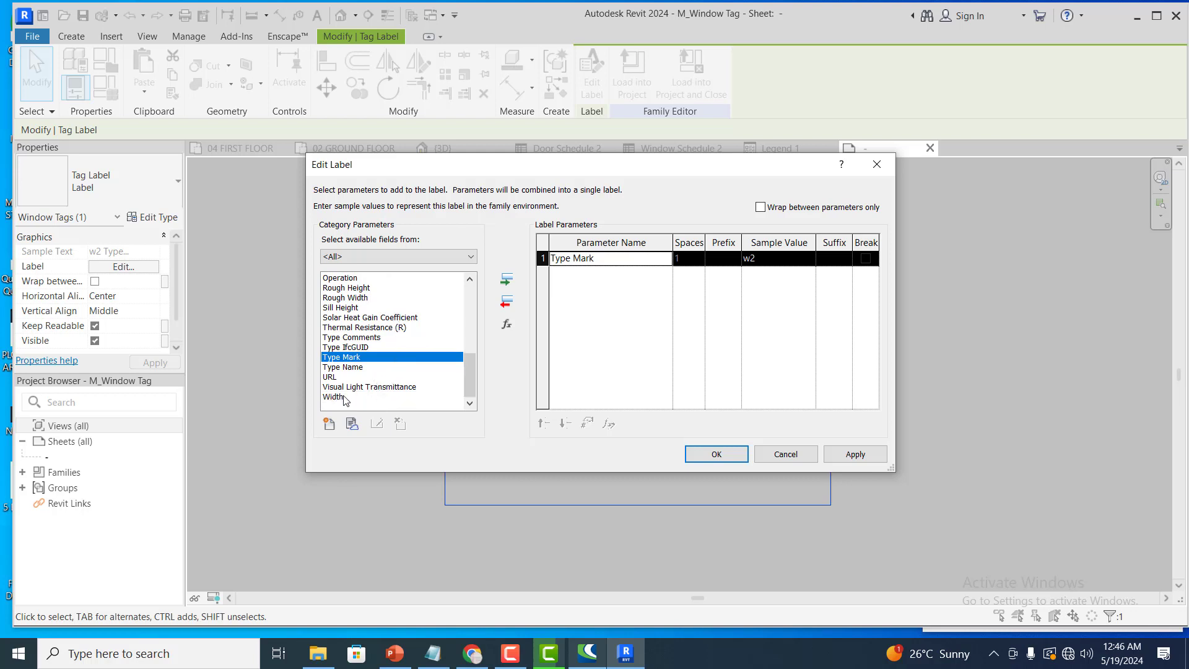
scroll(347, 400, up, 3)
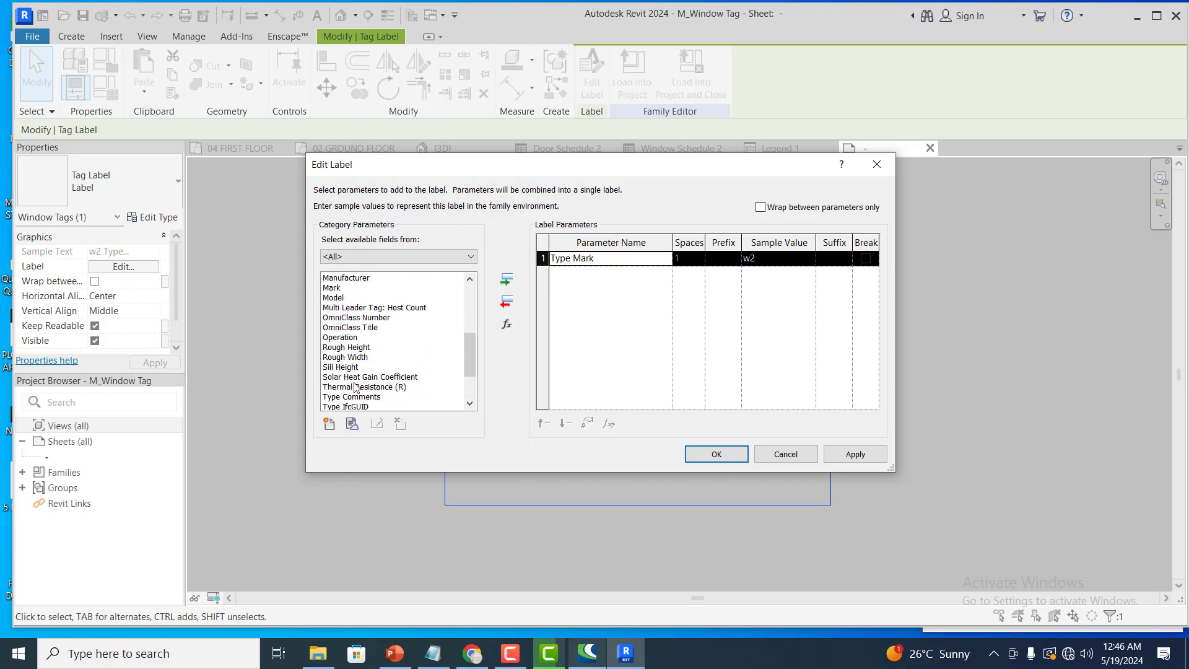
scroll(355, 400, down, 3)
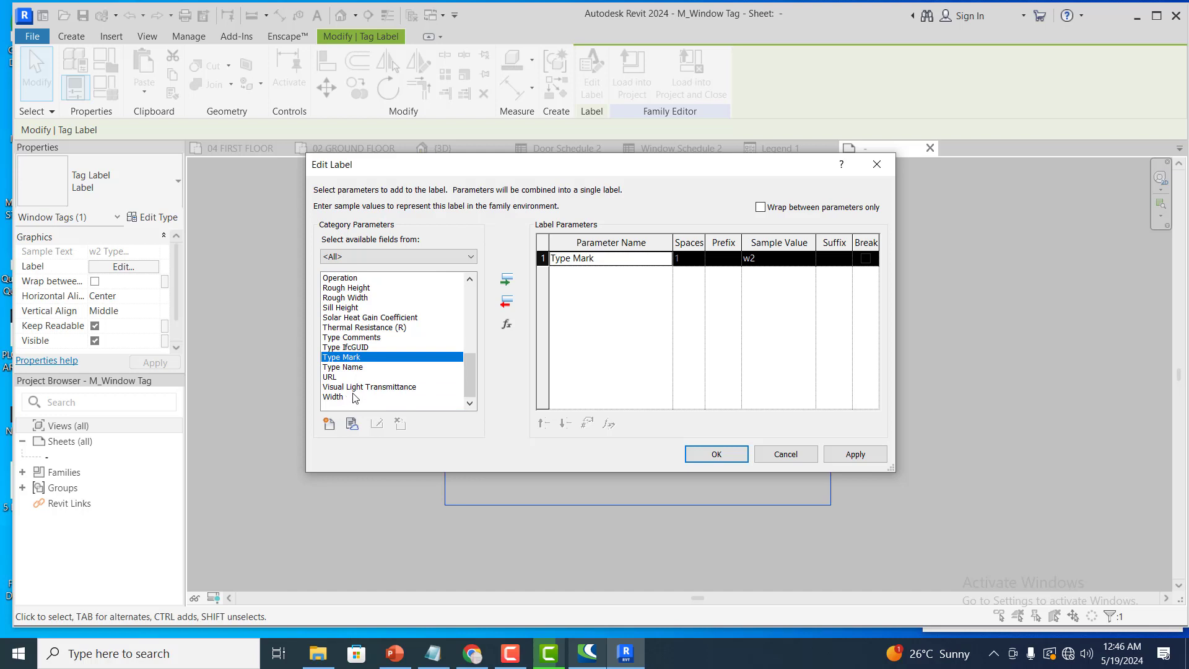
scroll(352, 381, up, 2)
scroll(351, 379, up, 6)
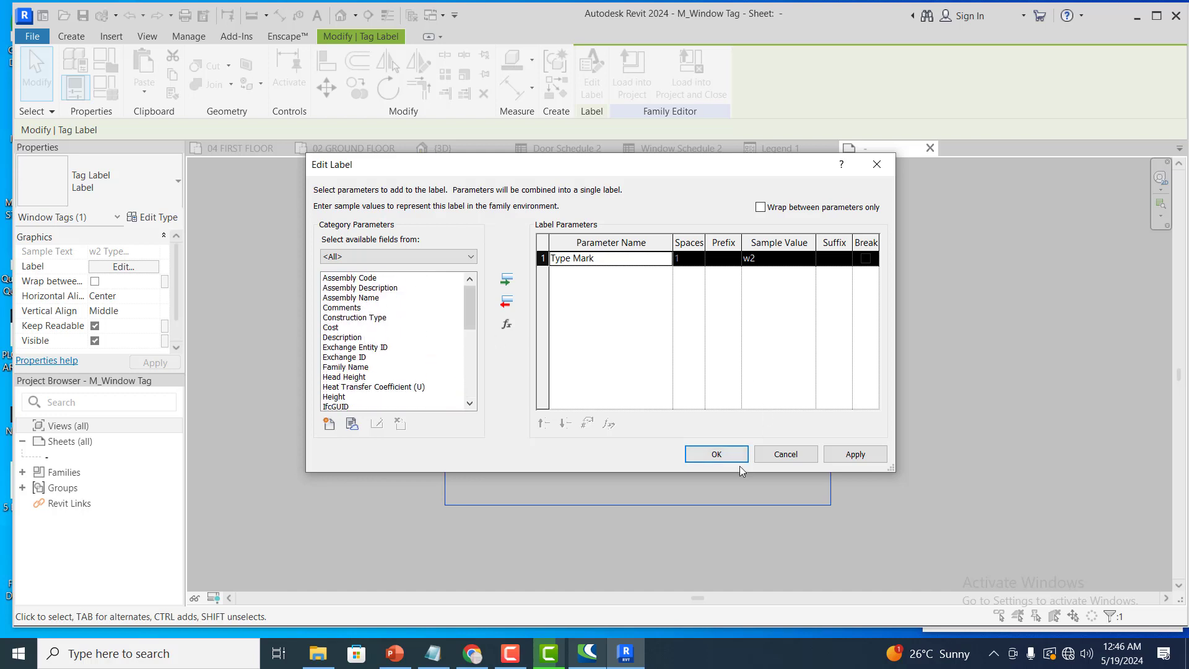
Apply the label change and load the window tag family into the project, overwriting the existing version and its parameter values
click(854, 455)
click(718, 455)
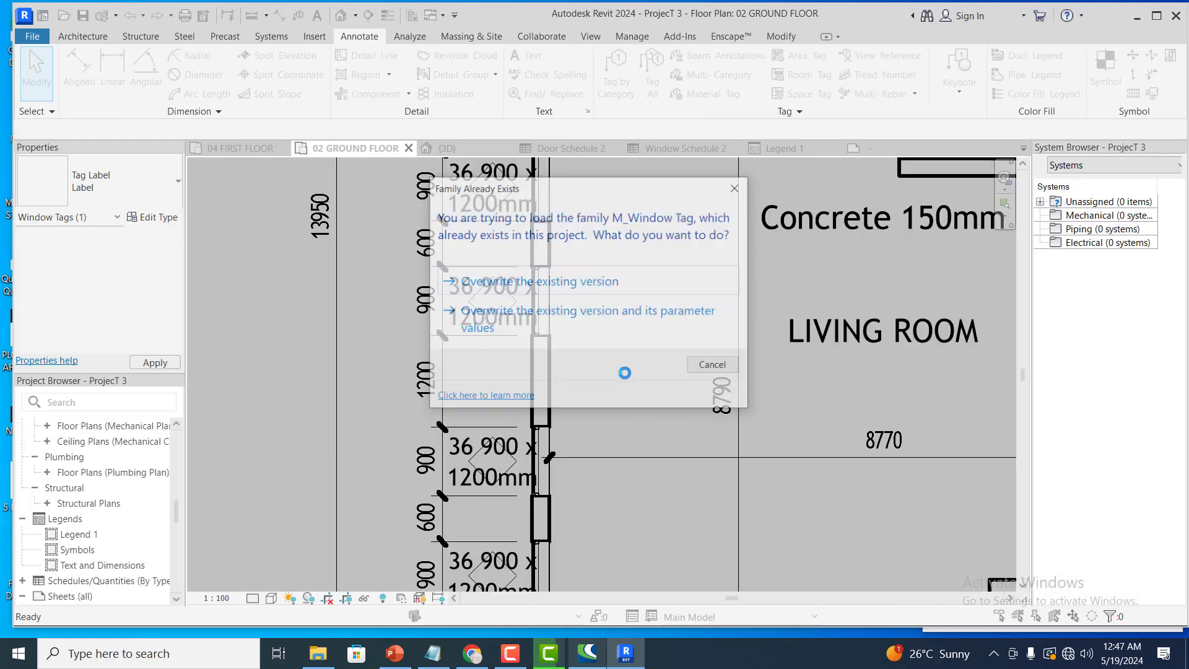
click(601, 314)
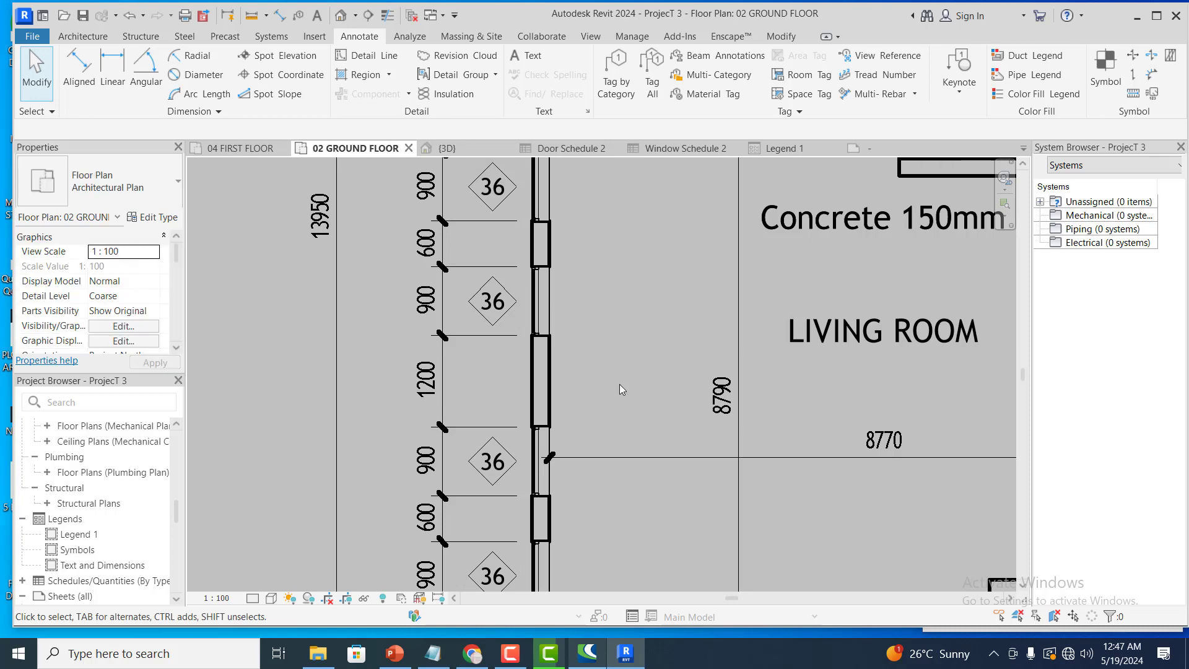
Set the type mark to W2 through the uppermost window tag on the living room's left wall, accepting the type parameter change
scroll(619, 384, down, 5)
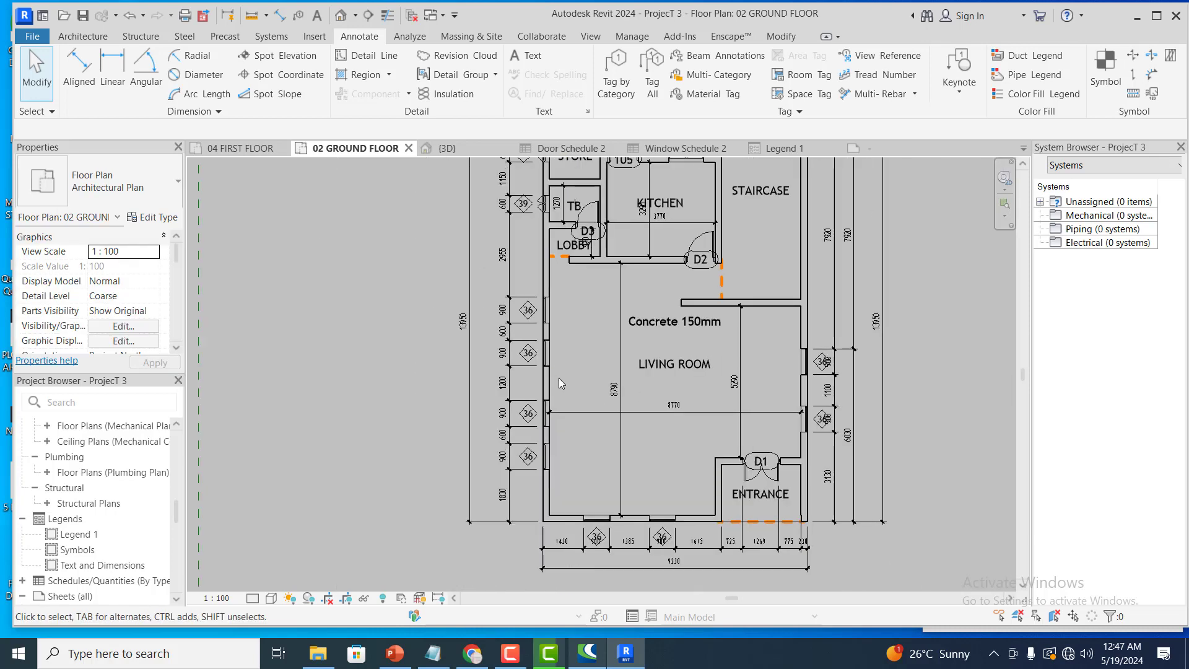
scroll(552, 318, up, 1)
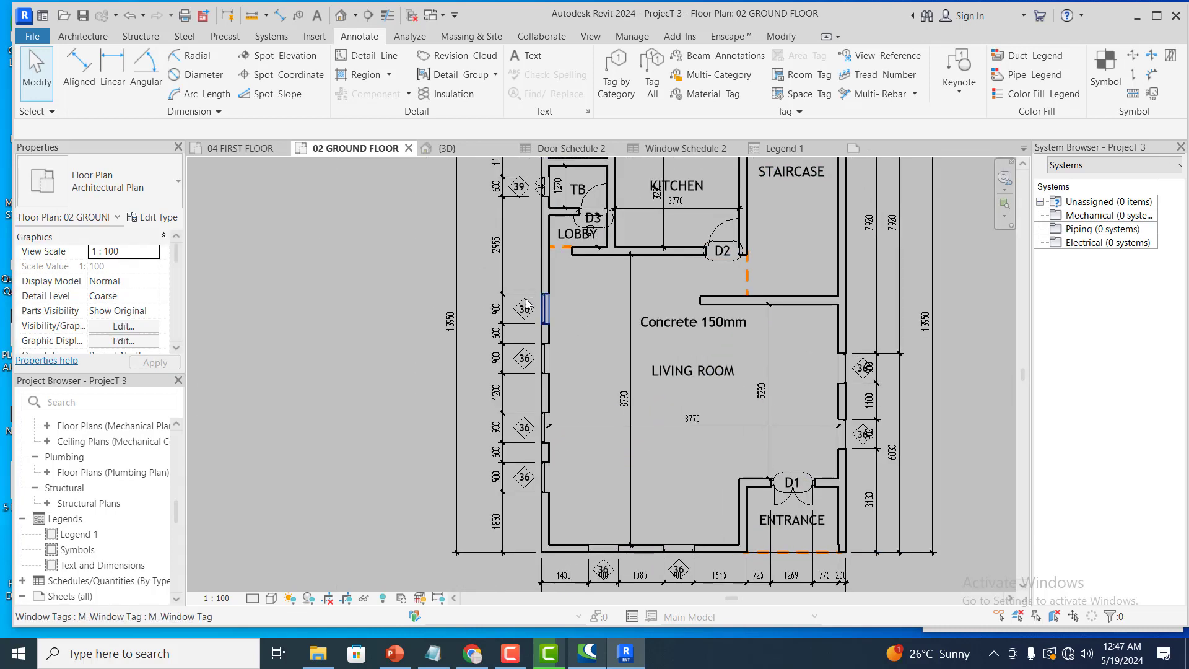
scroll(525, 306, up, 2)
click(524, 310)
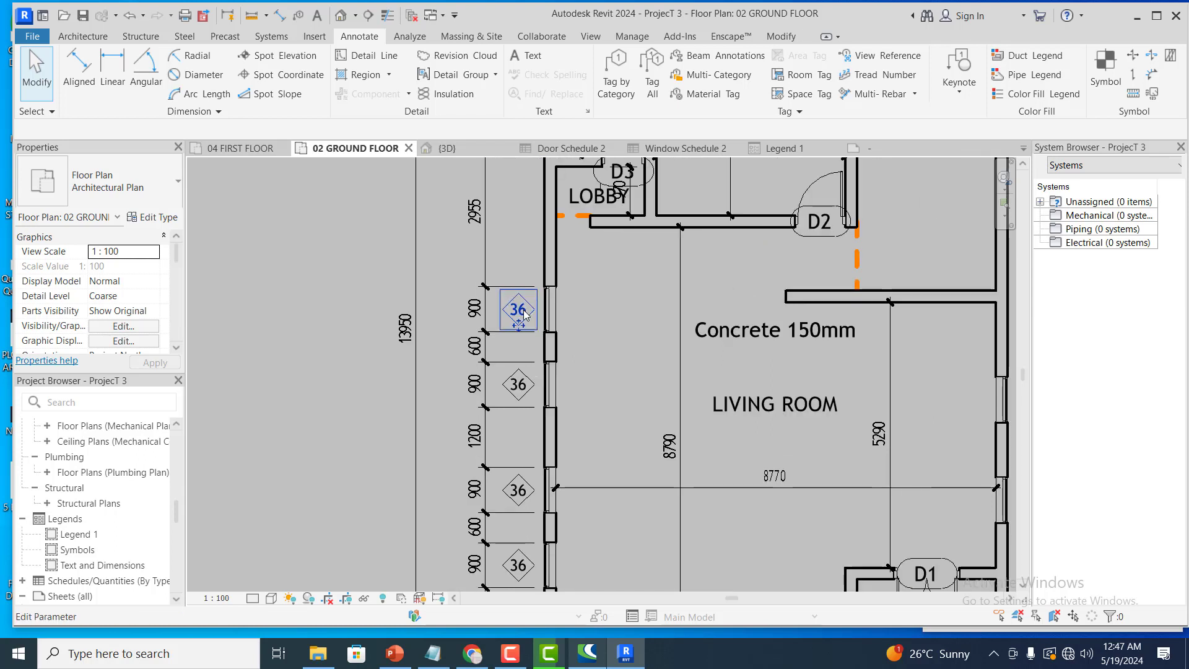
click(523, 309)
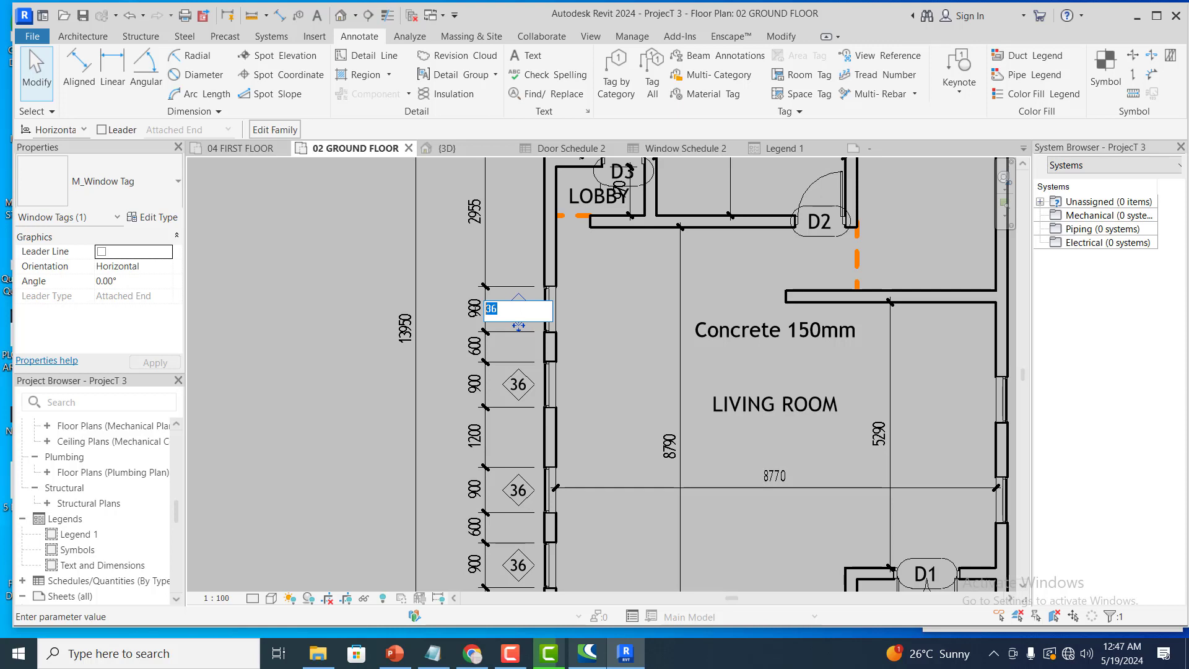
text(W2)
click(524, 386)
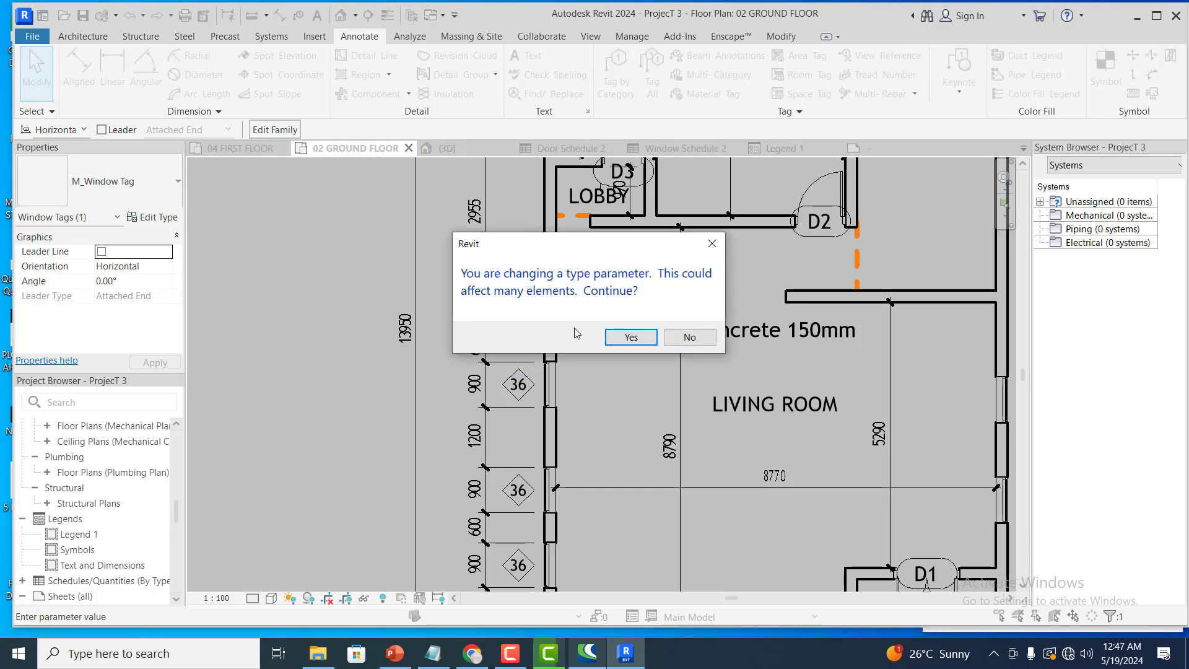
click(622, 338)
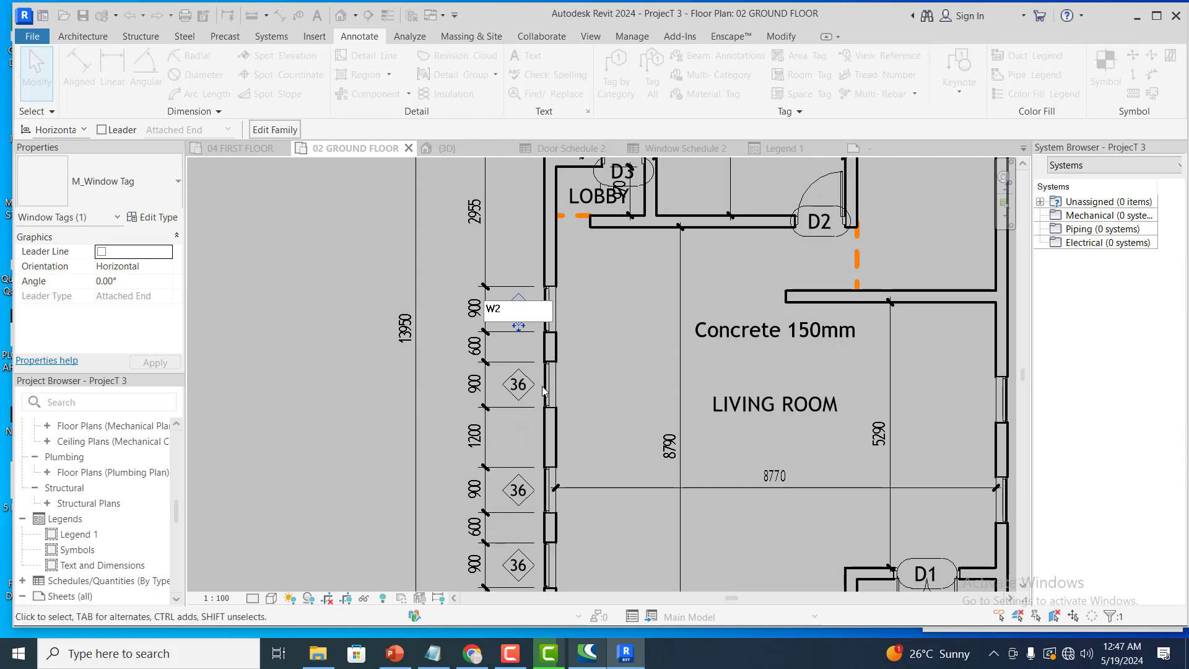
Check the window tags around the living room and entrance for the new type mark
scroll(538, 406, down, 1)
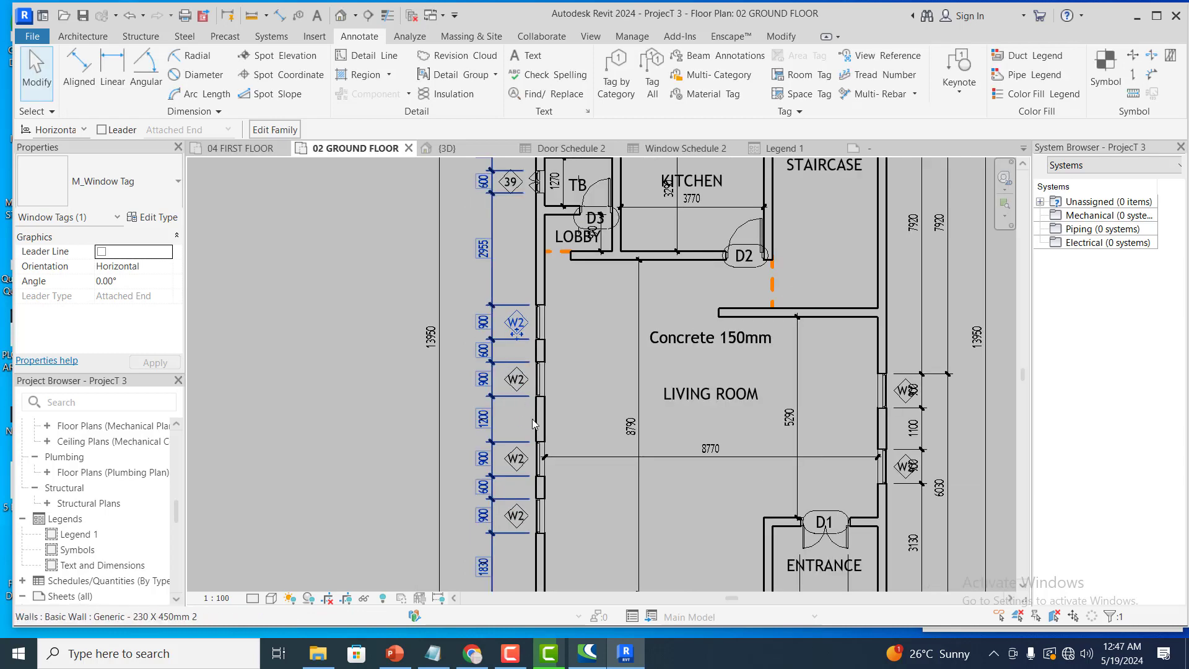
scroll(534, 385, up, 2)
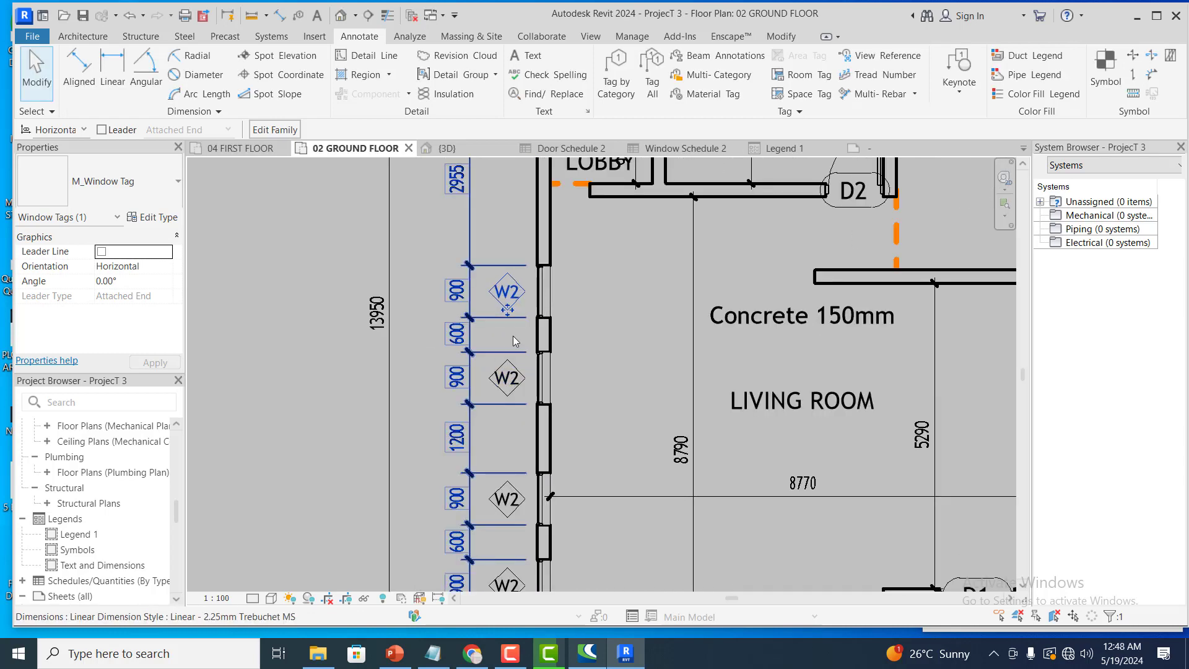
scroll(434, 344, down, 1)
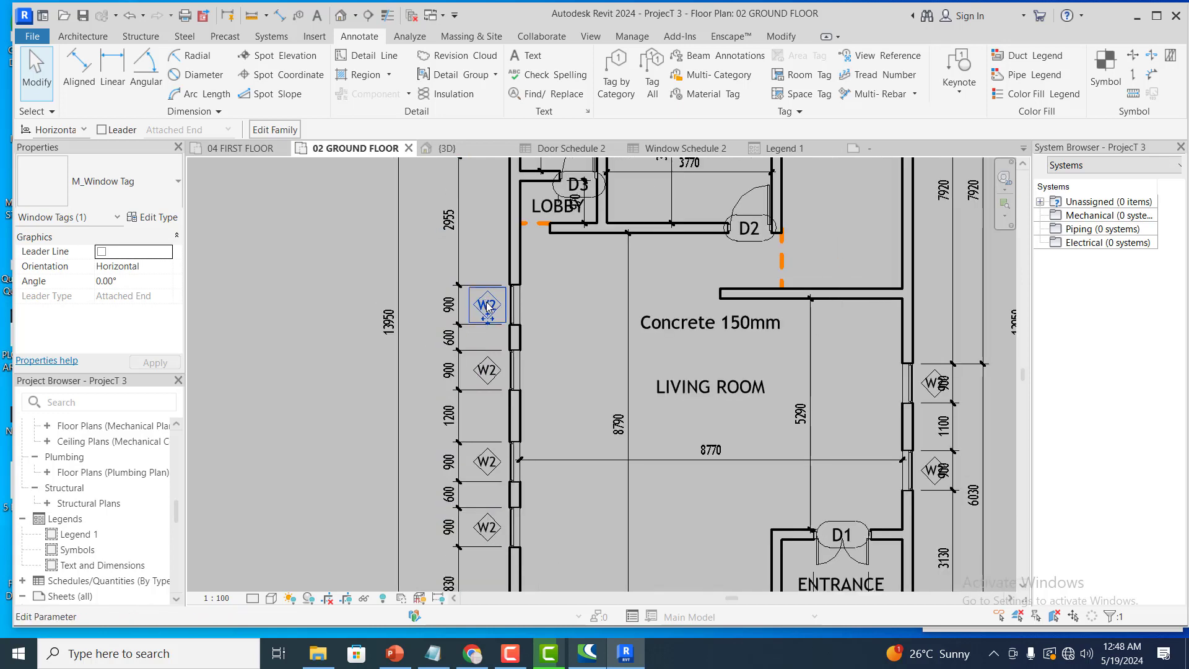
scroll(487, 305, up, 2)
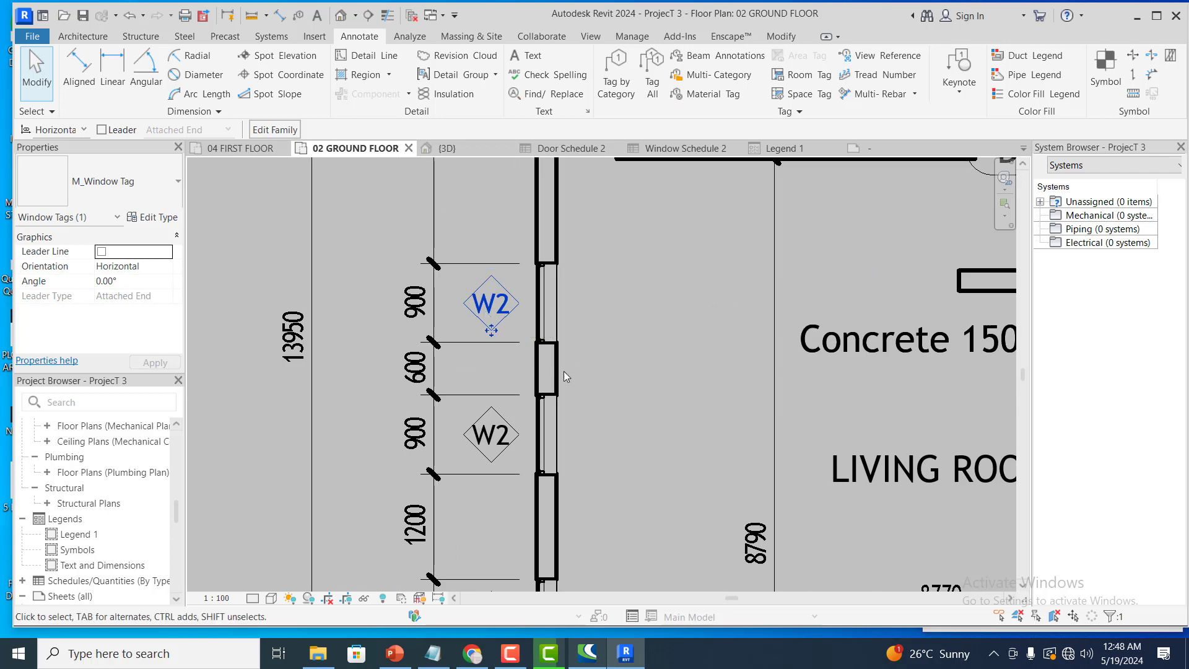
scroll(488, 305, down, 3)
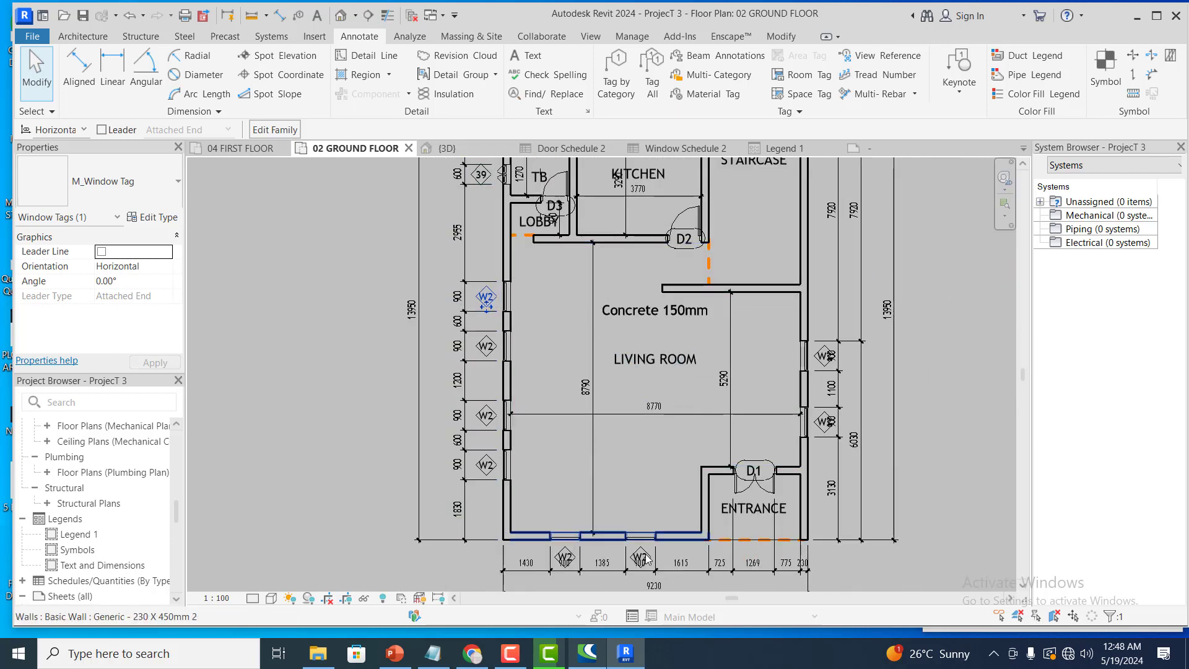
scroll(563, 559, up, 2)
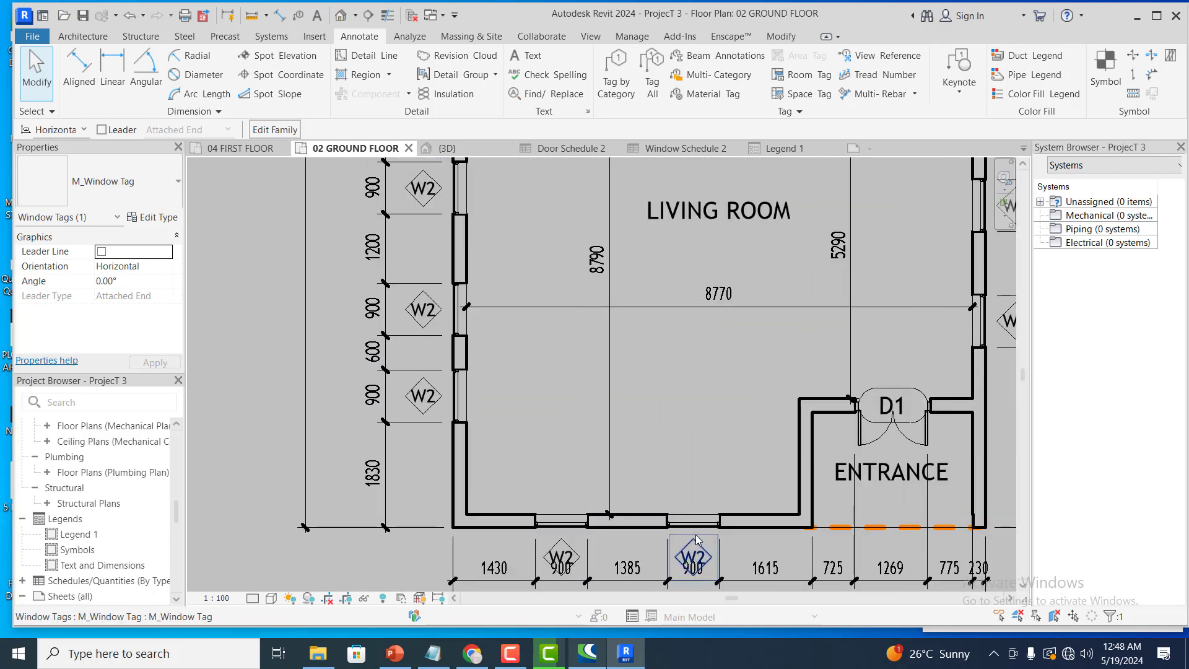
scroll(660, 558, down, 2)
scroll(616, 288, down, 2)
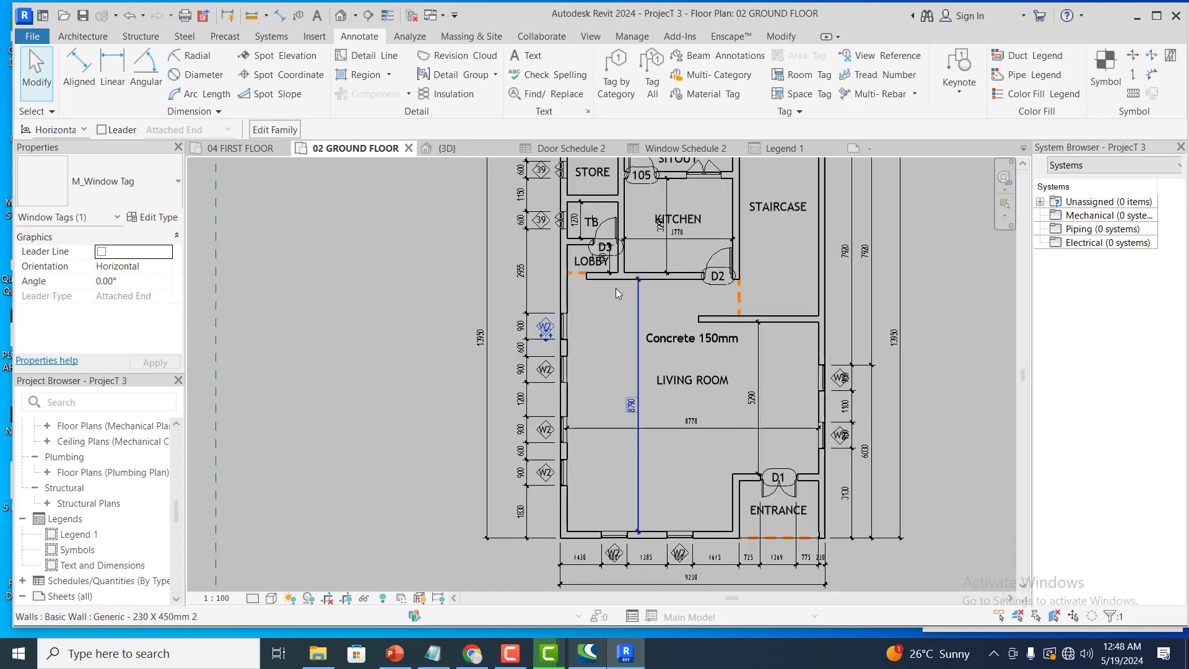
Set the type mark to W3 through the window tag beside the TB, accepting the type parameter change
scroll(556, 280, up, 4)
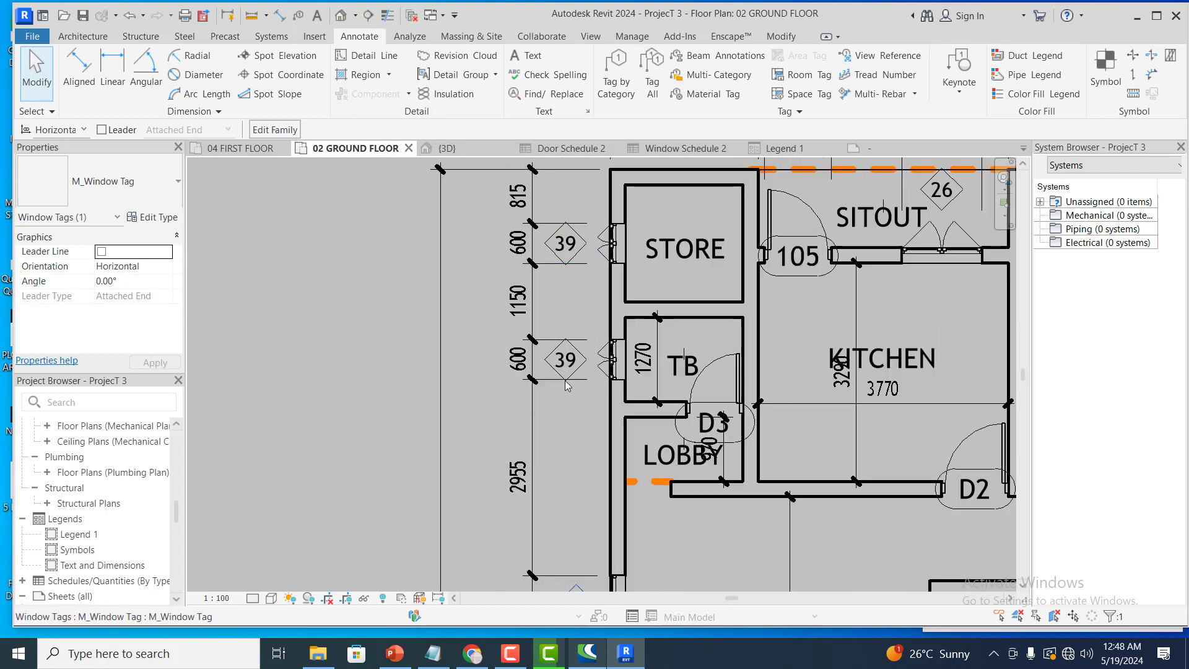
scroll(559, 282, up, 2)
click(570, 372)
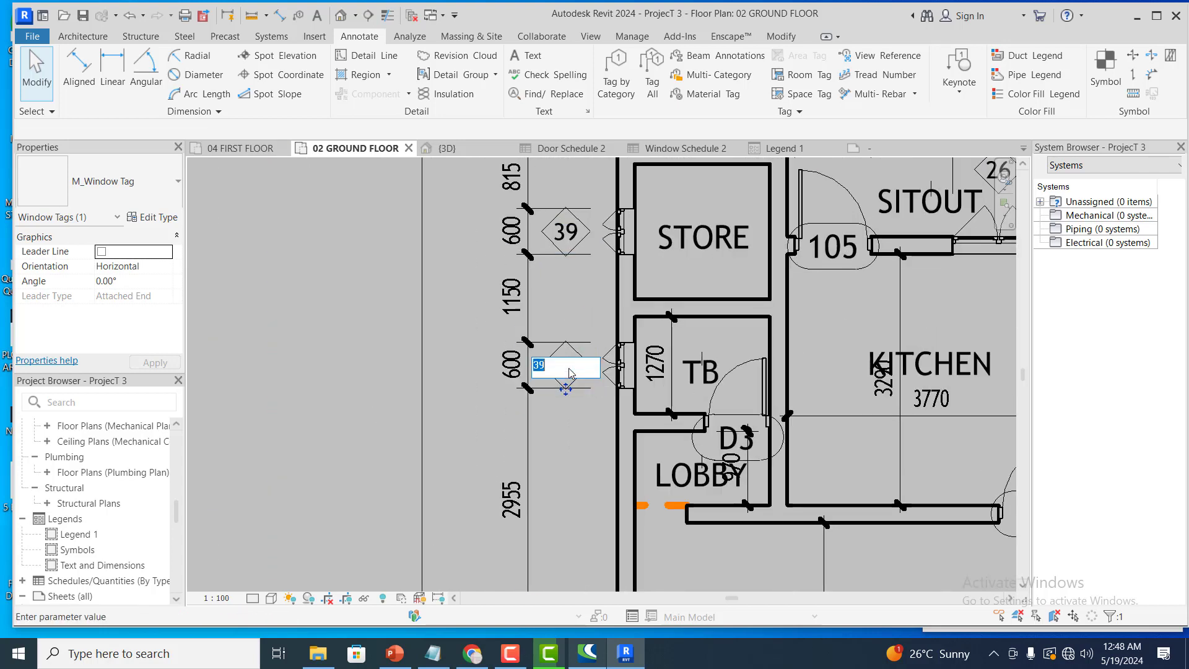
text(w)
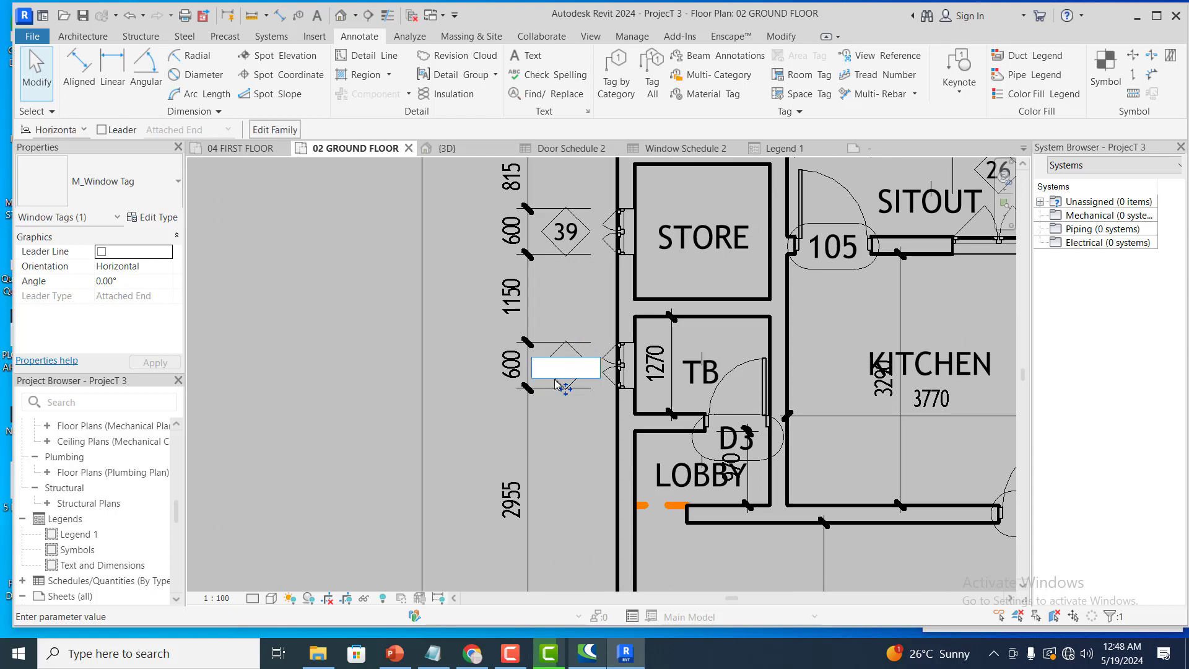
text(W3)
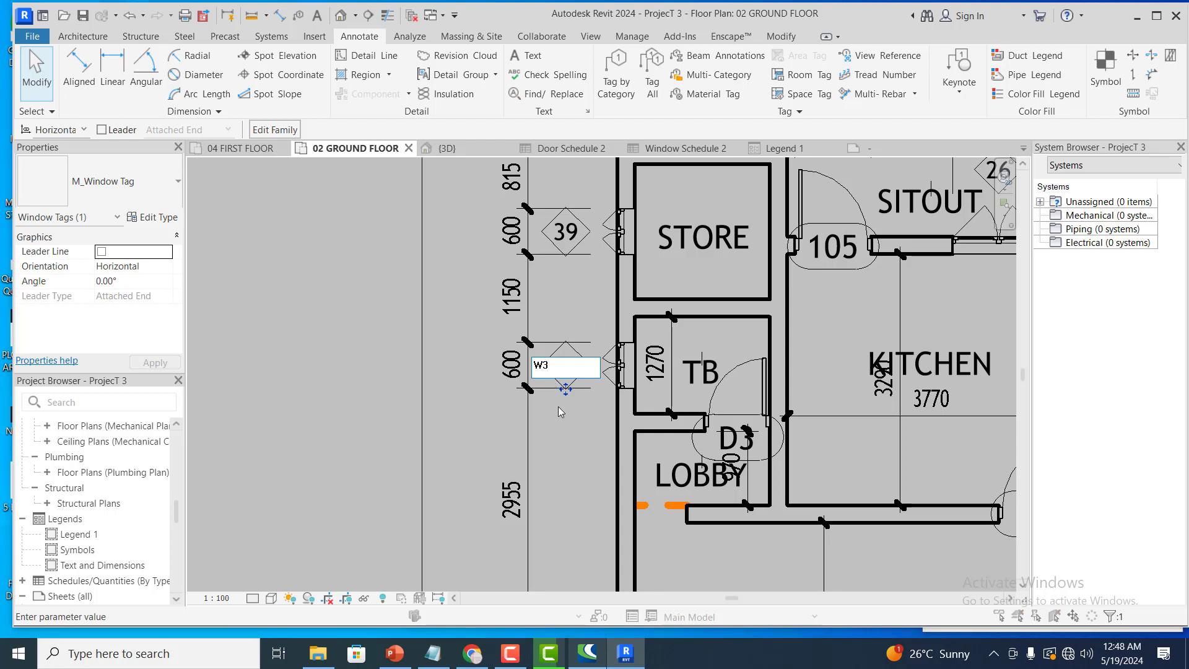
key(Return)
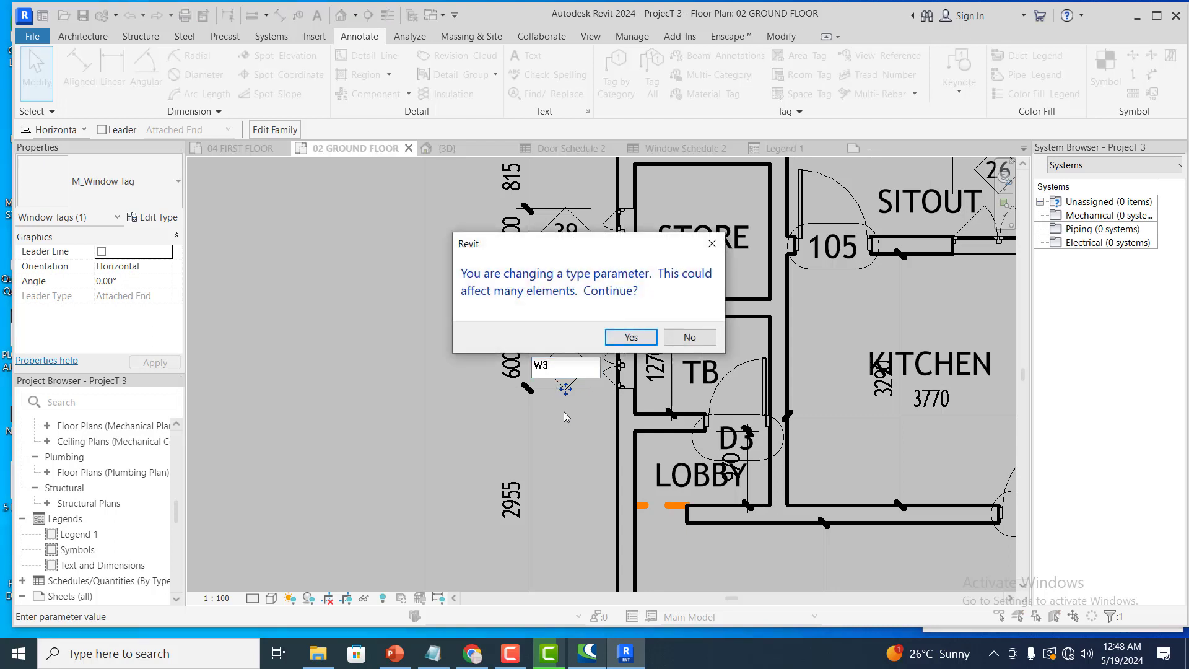
click(632, 337)
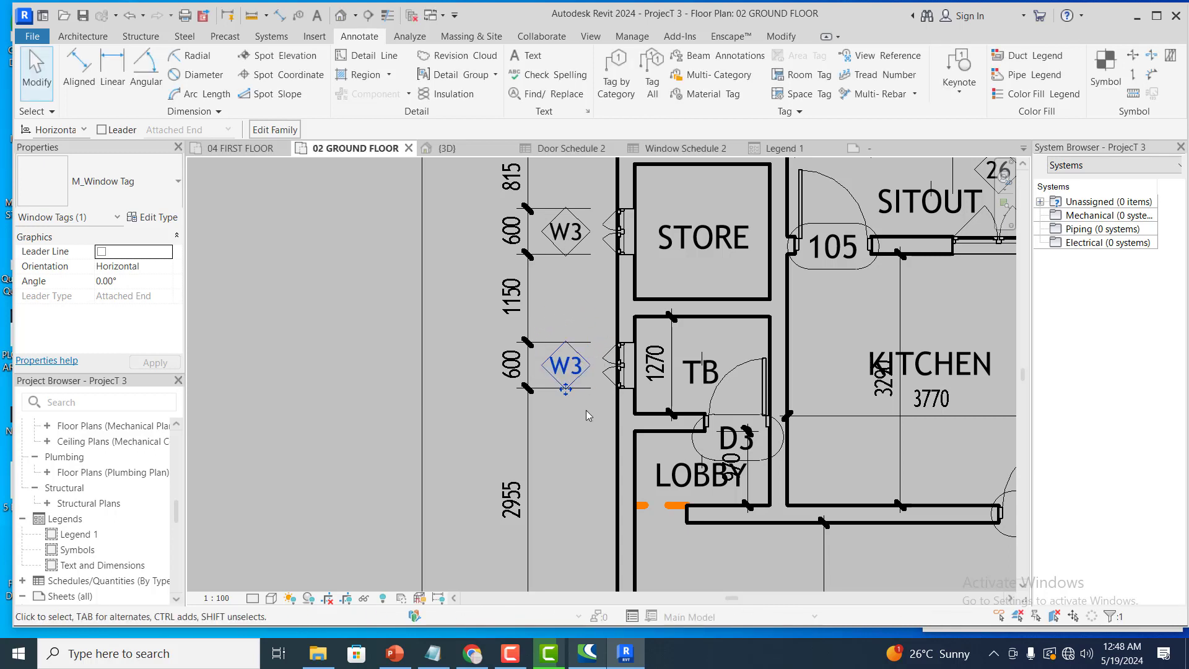
scroll(417, 353, down, 3)
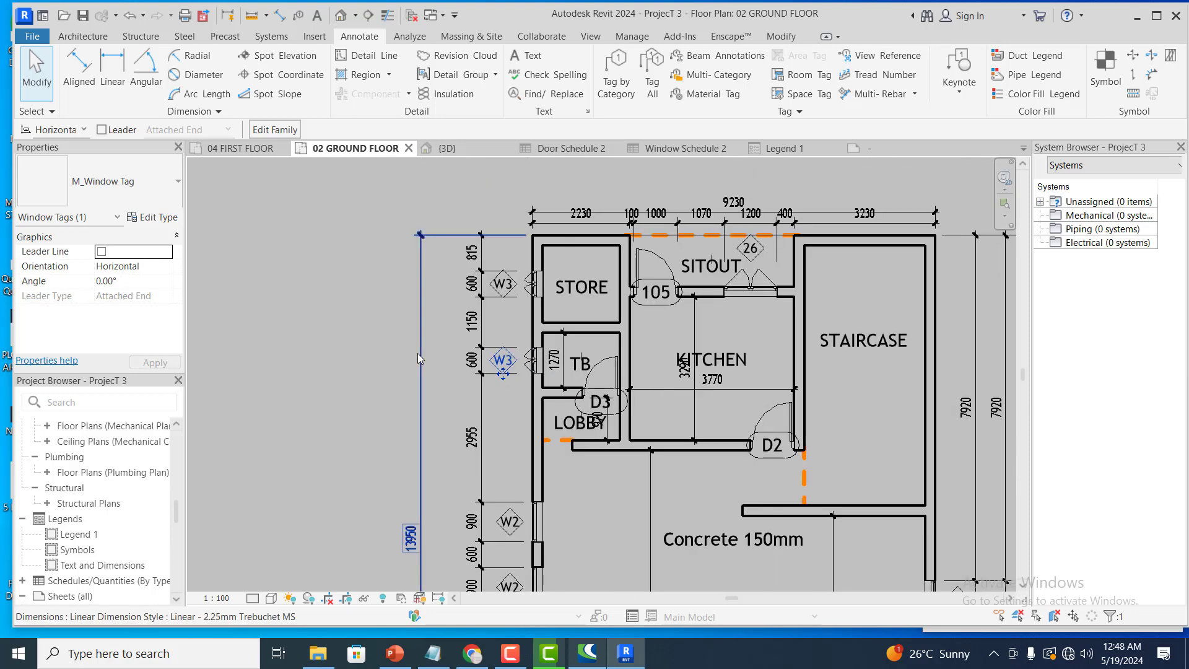
Deselect the window tag beside the TB and open Legend 1 to examine its door and window plan symbols and tags
scroll(418, 353, down, 2)
scroll(631, 303, up, 2)
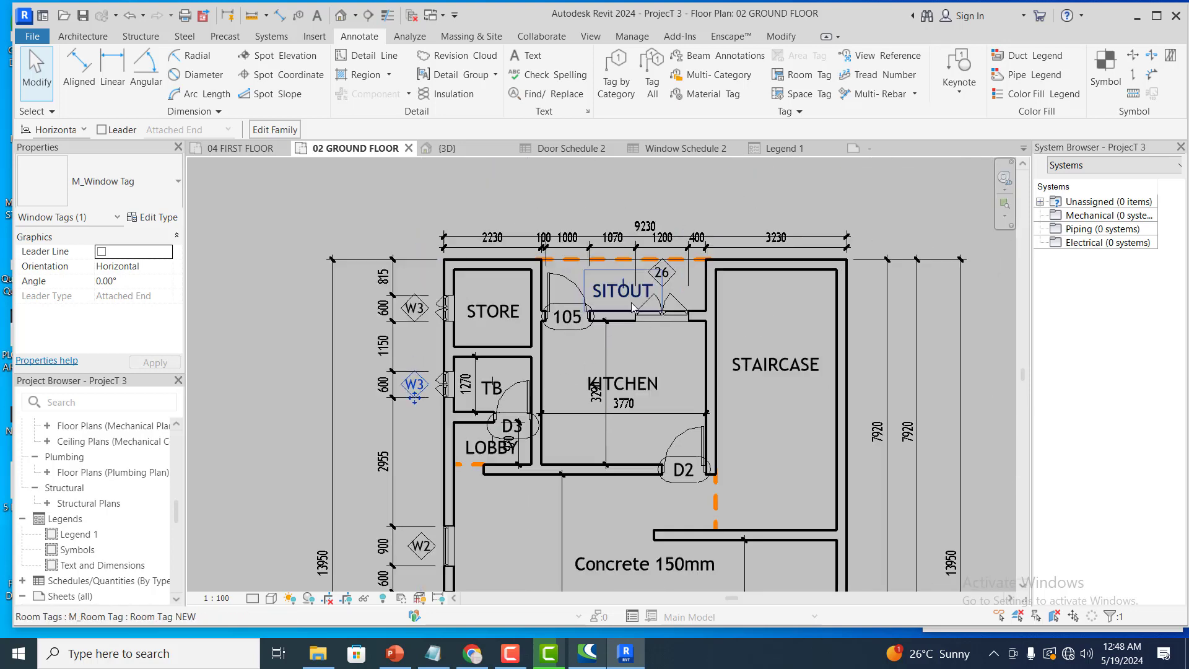
scroll(631, 303, up, 2)
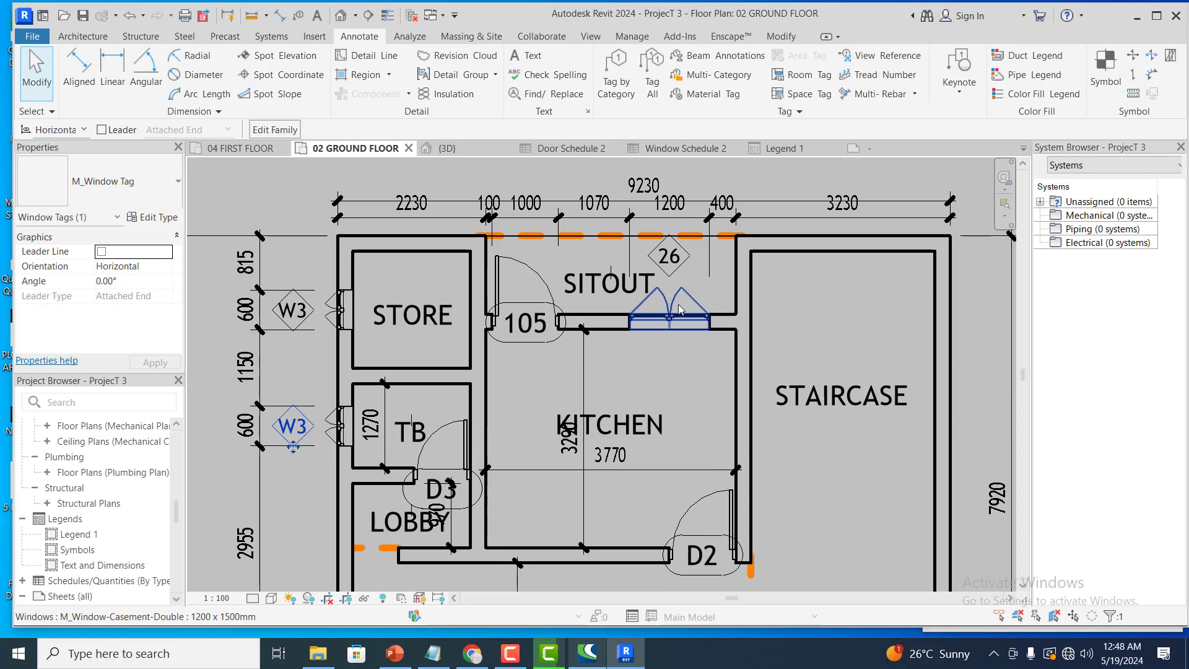
scroll(679, 306, down, 2)
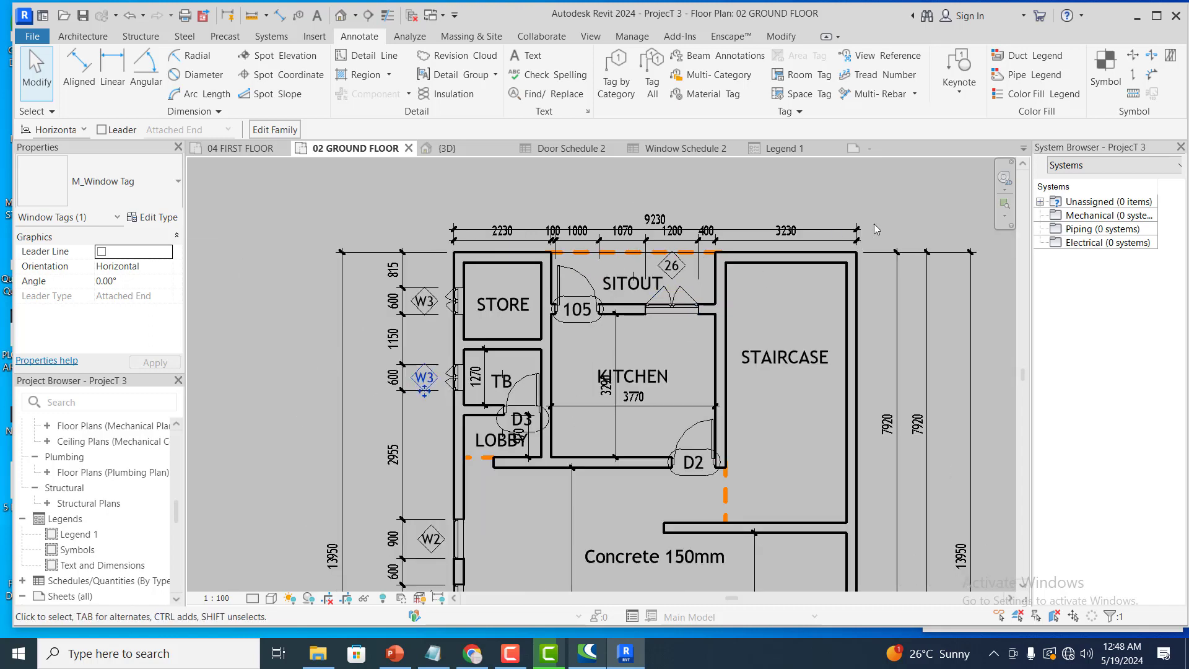
click(884, 227)
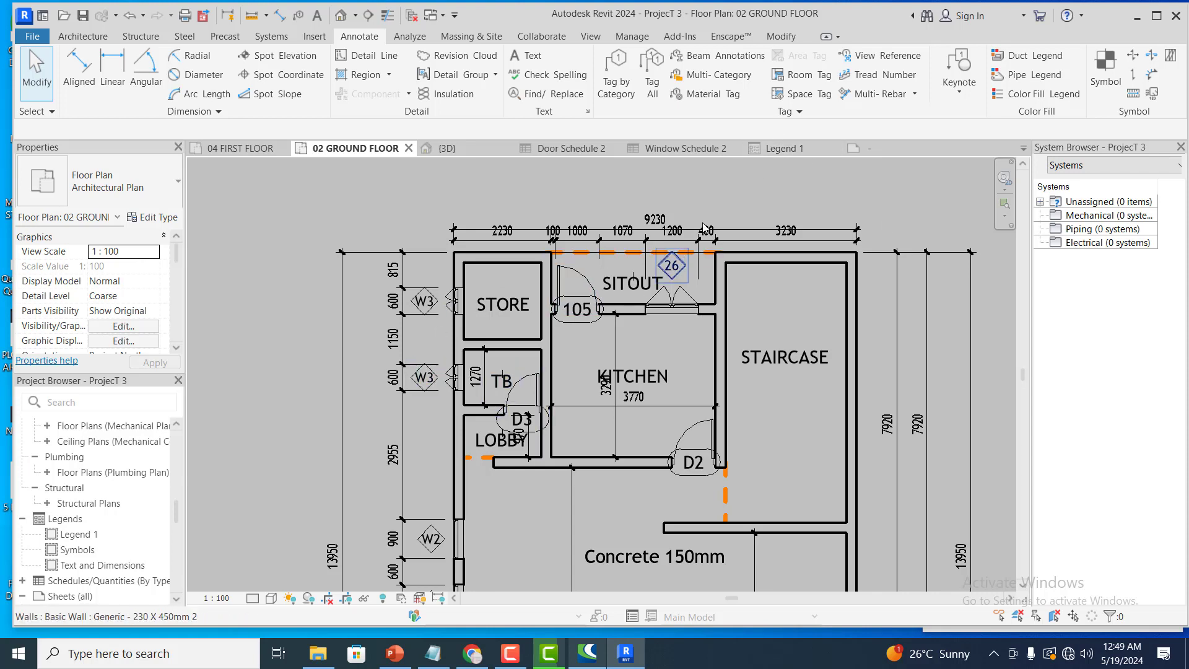
click(786, 148)
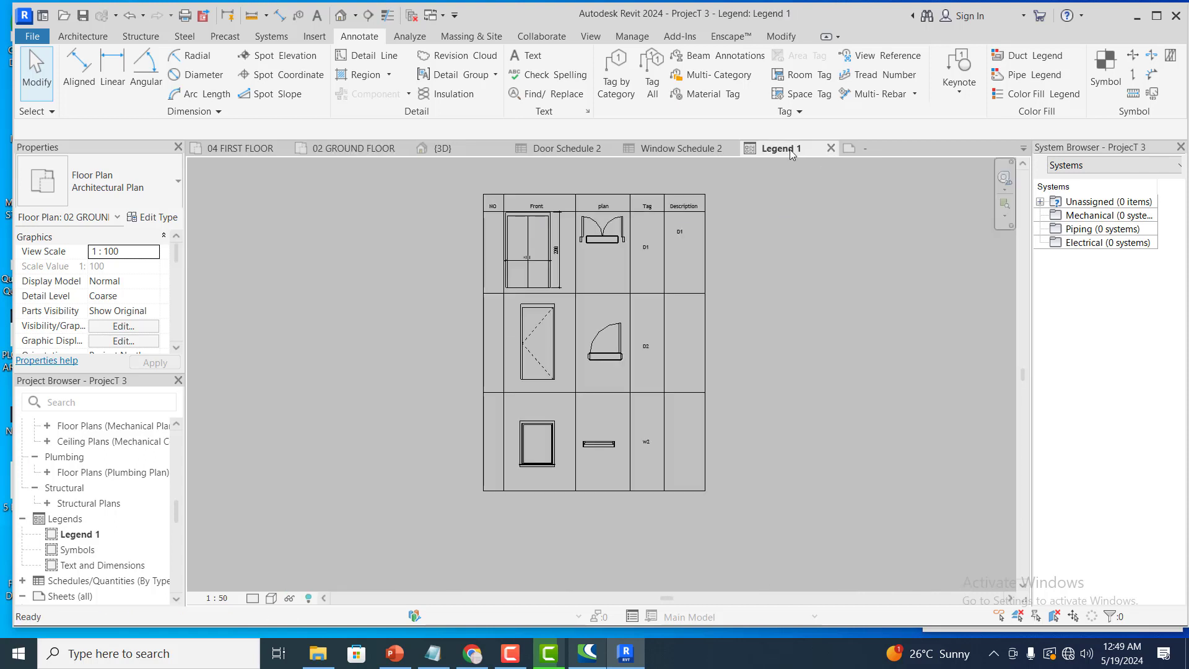
scroll(671, 203, up, 2)
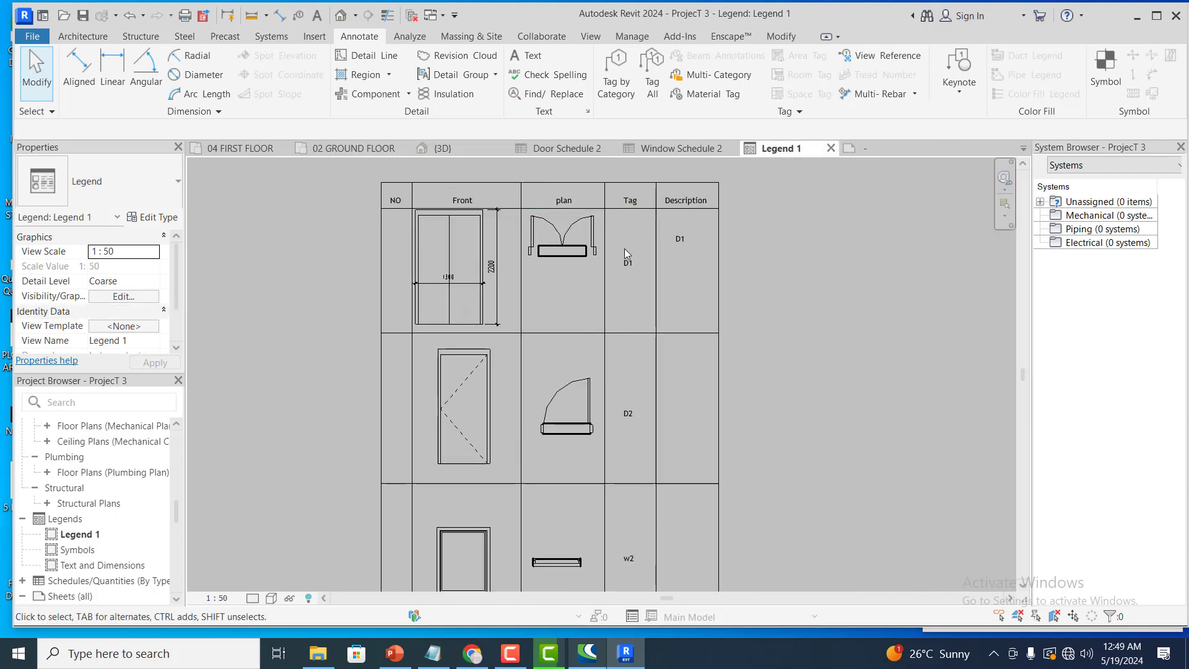